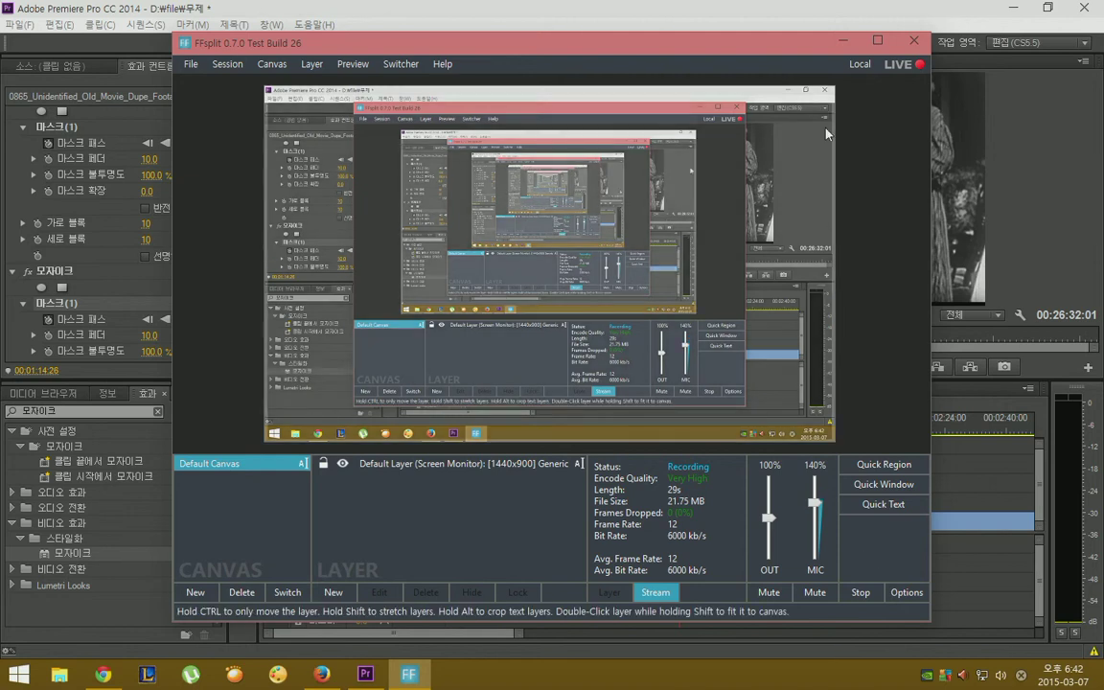
Create a new project named 무제 in D:\file, discarding the open project's changes and overwriting the existing project file.
left_click(840, 40)
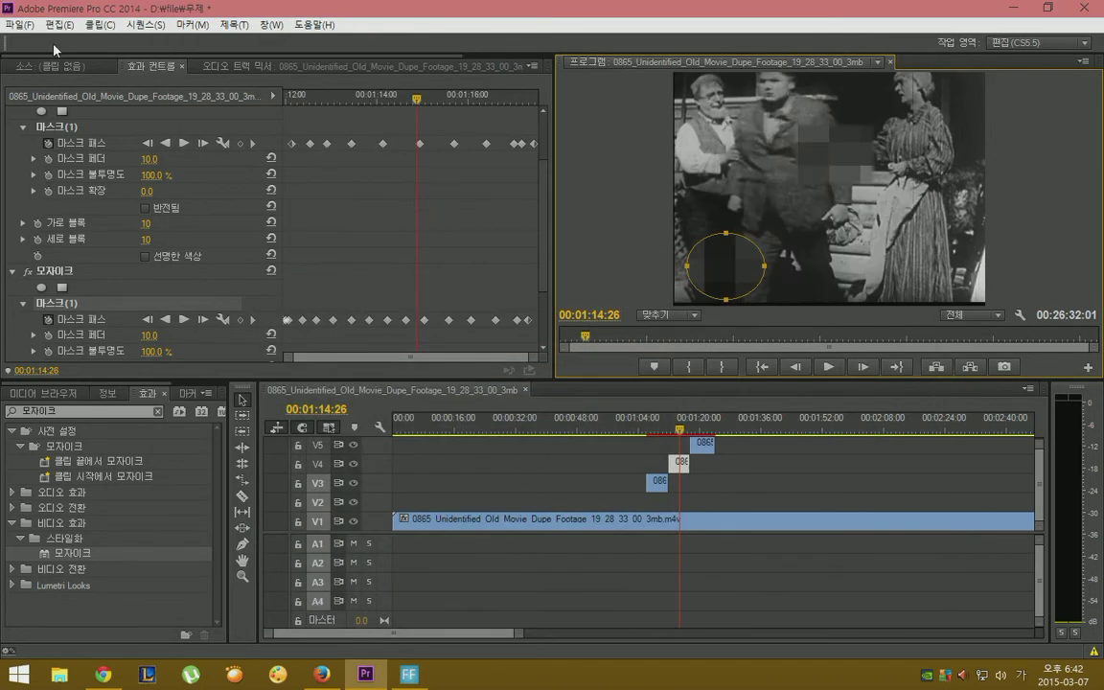
left_click(20, 24)
mouse_move(173, 42)
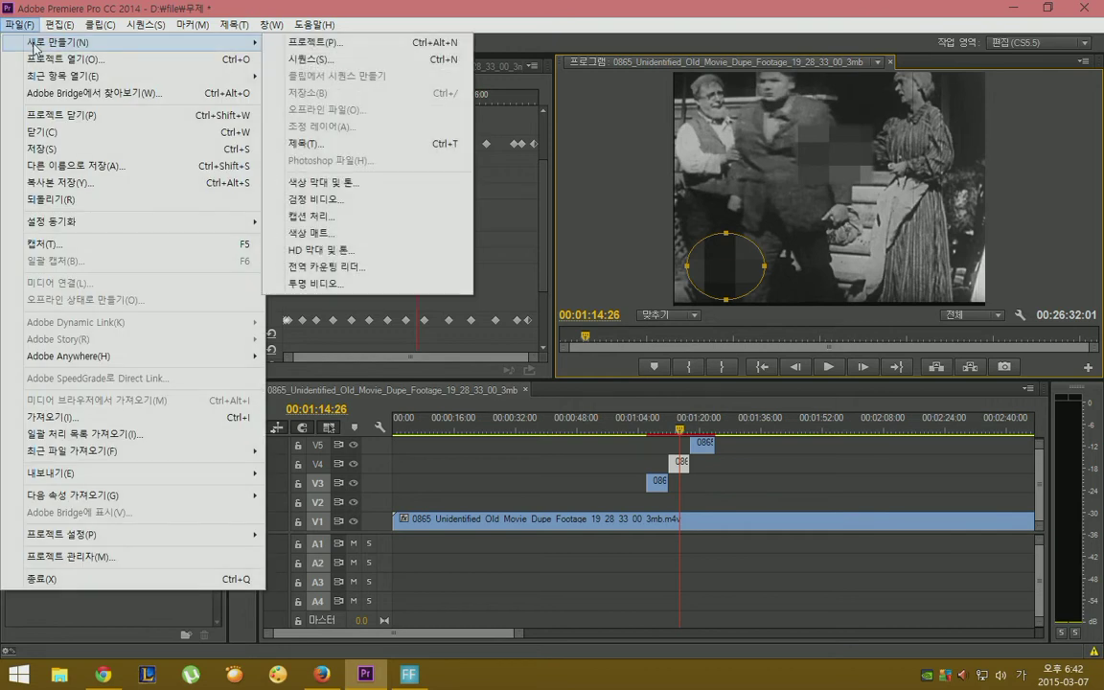
left_click(328, 44)
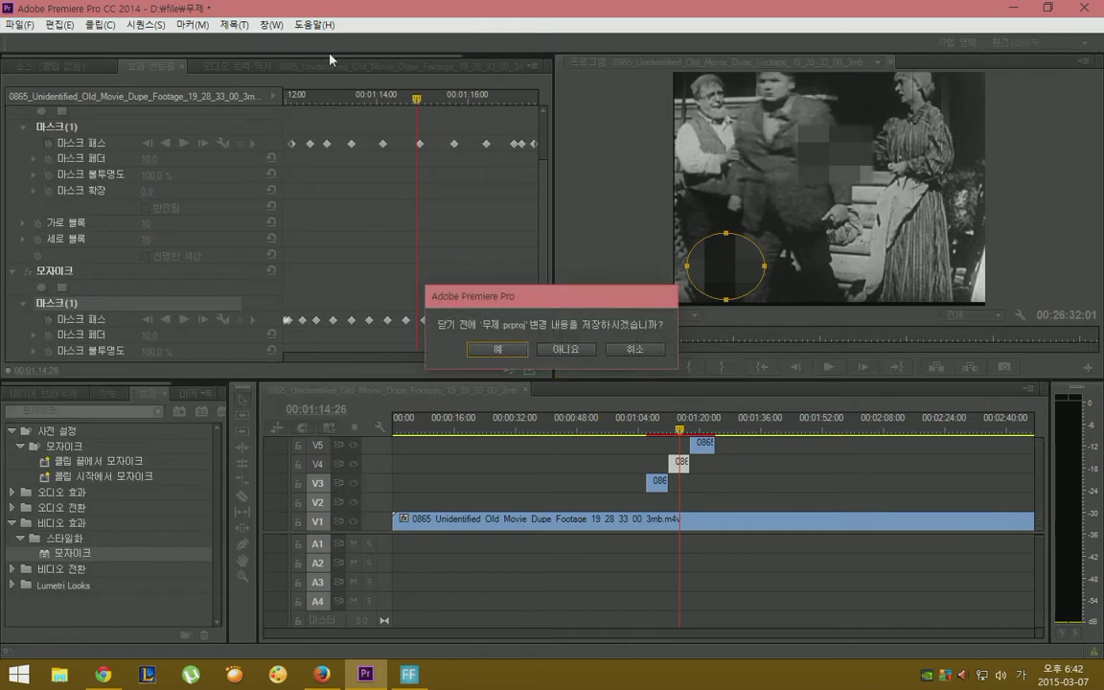
left_click(558, 349)
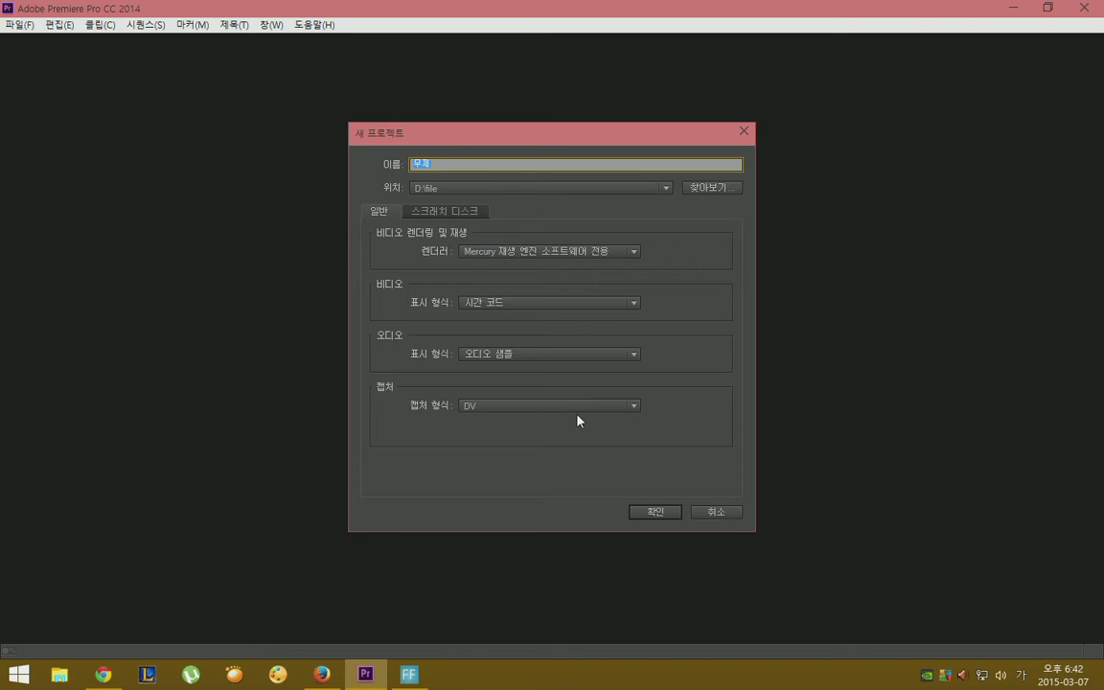
left_click(640, 511)
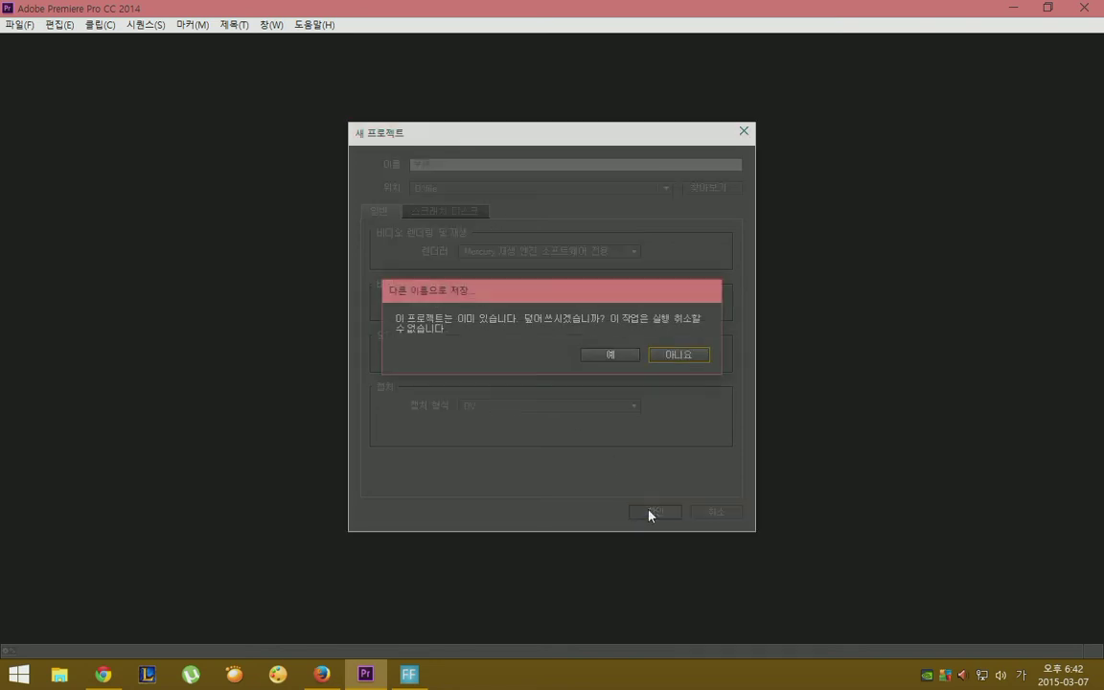
left_click(628, 361)
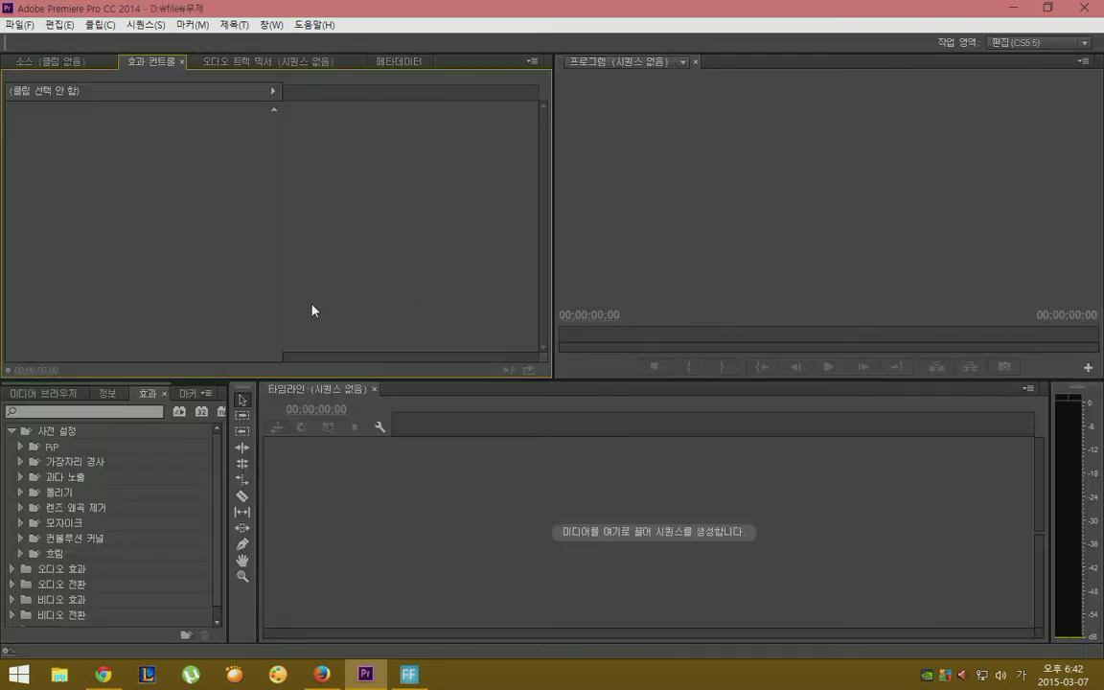
Import the M4V file 0865_Unidentified_Old_Movie_Dupe_Footage_19_28_33_00_3mb and place it on the empty timeline as a new sequence.
left_click(21, 25)
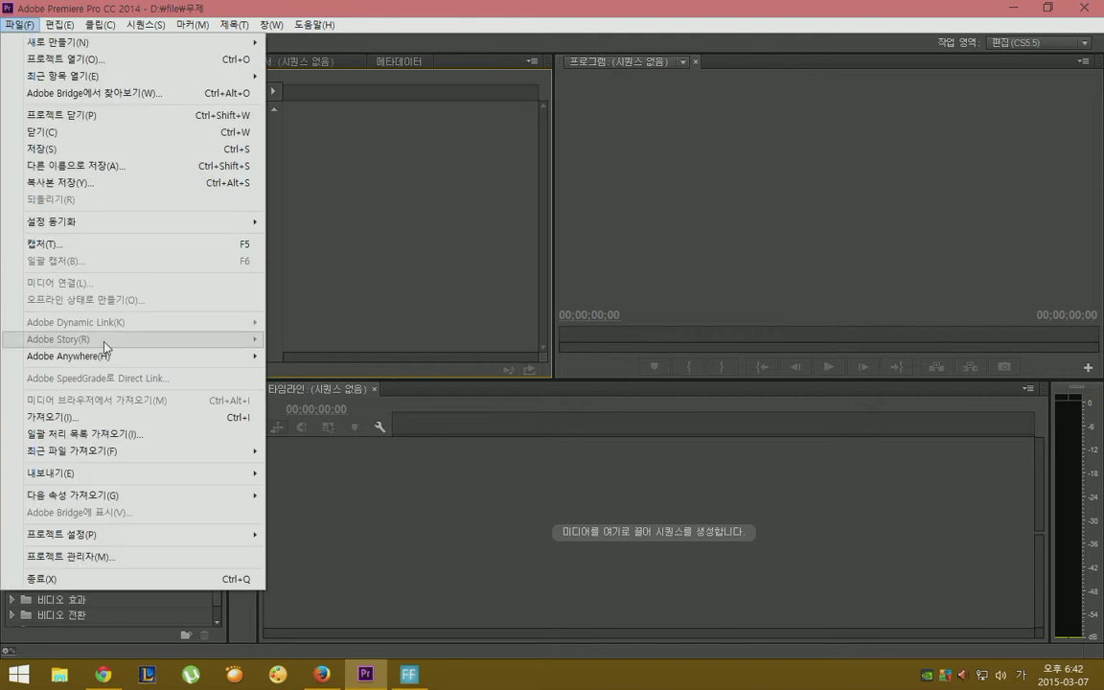
left_click(115, 419)
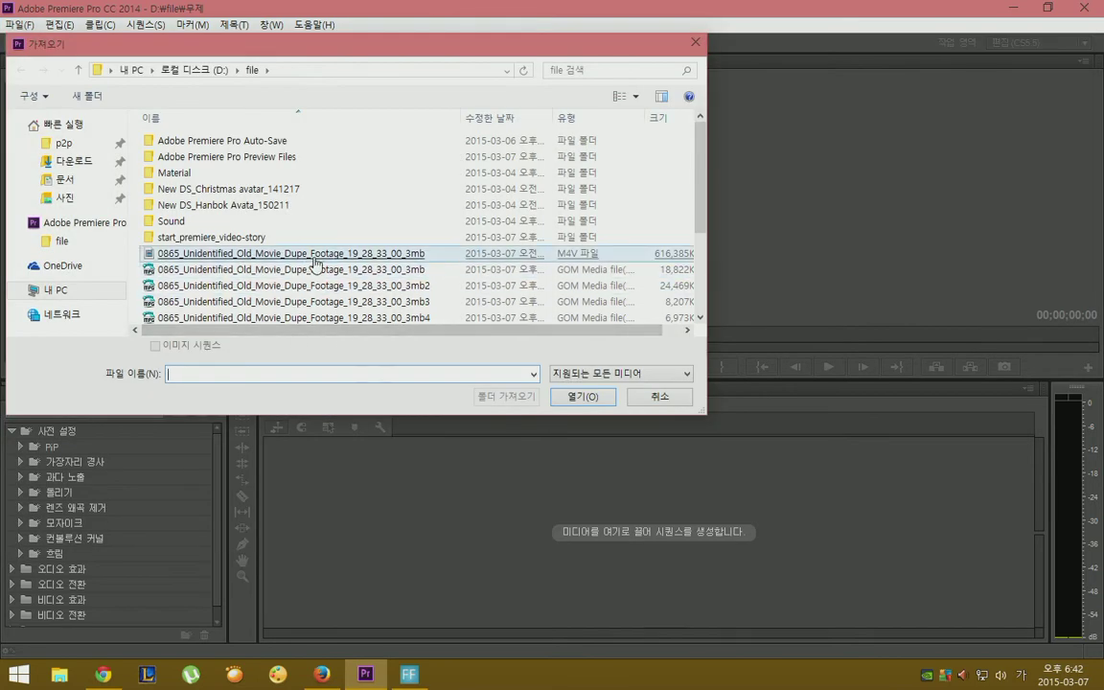
double_click(314, 260)
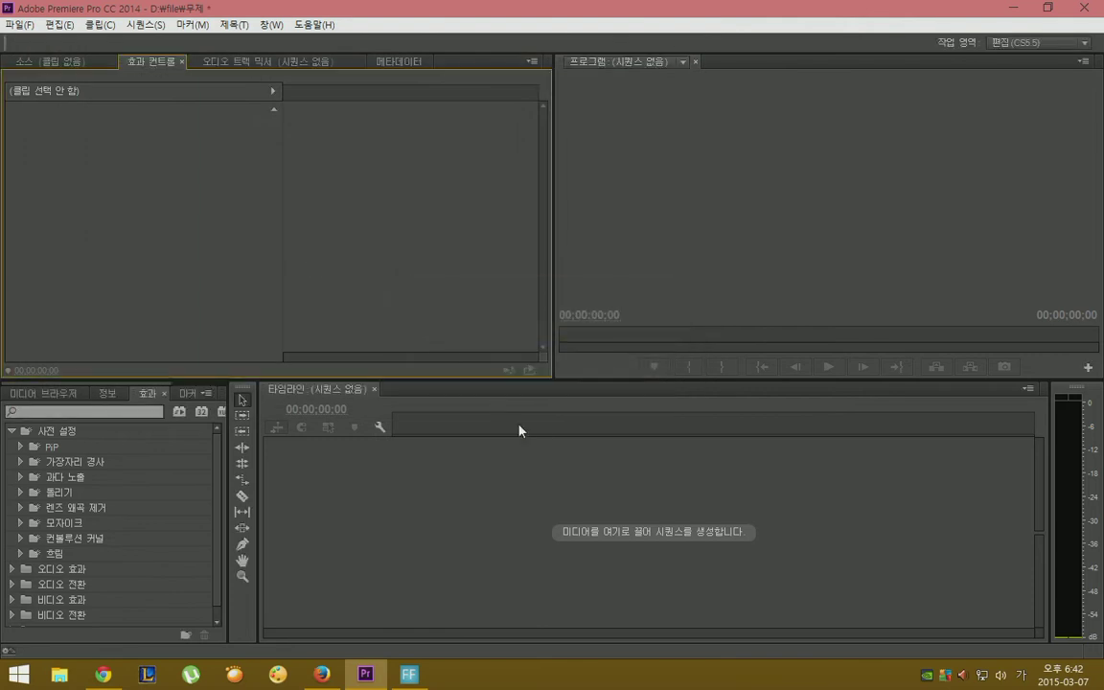
left_click(60, 398)
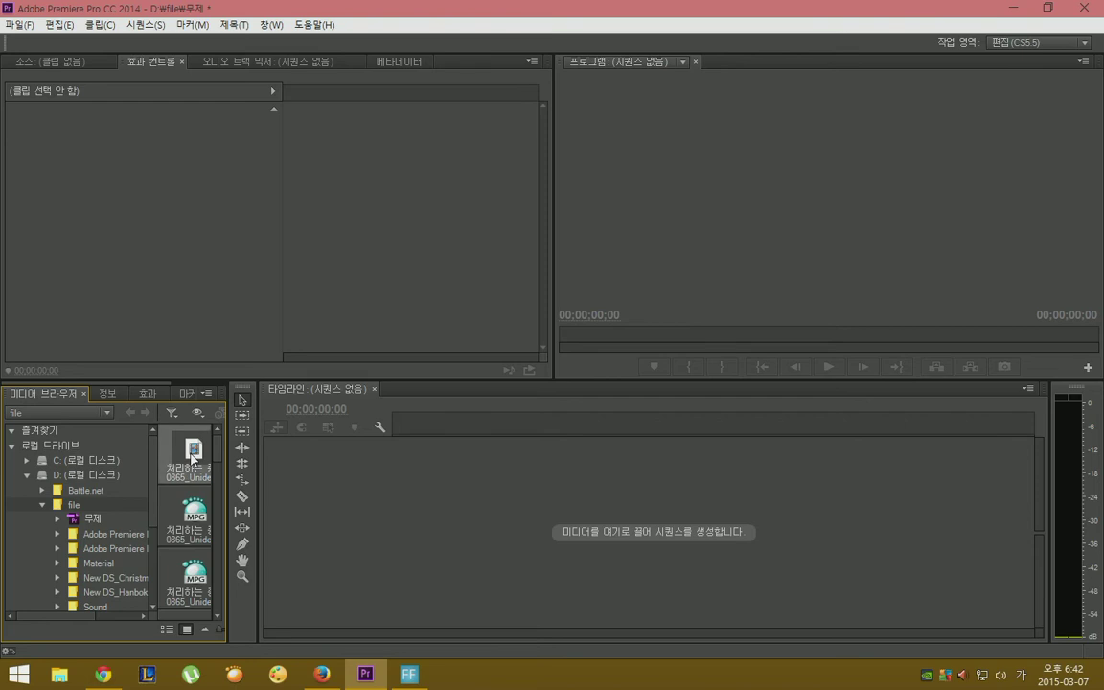
left_click_drag(193, 458, 340, 463)
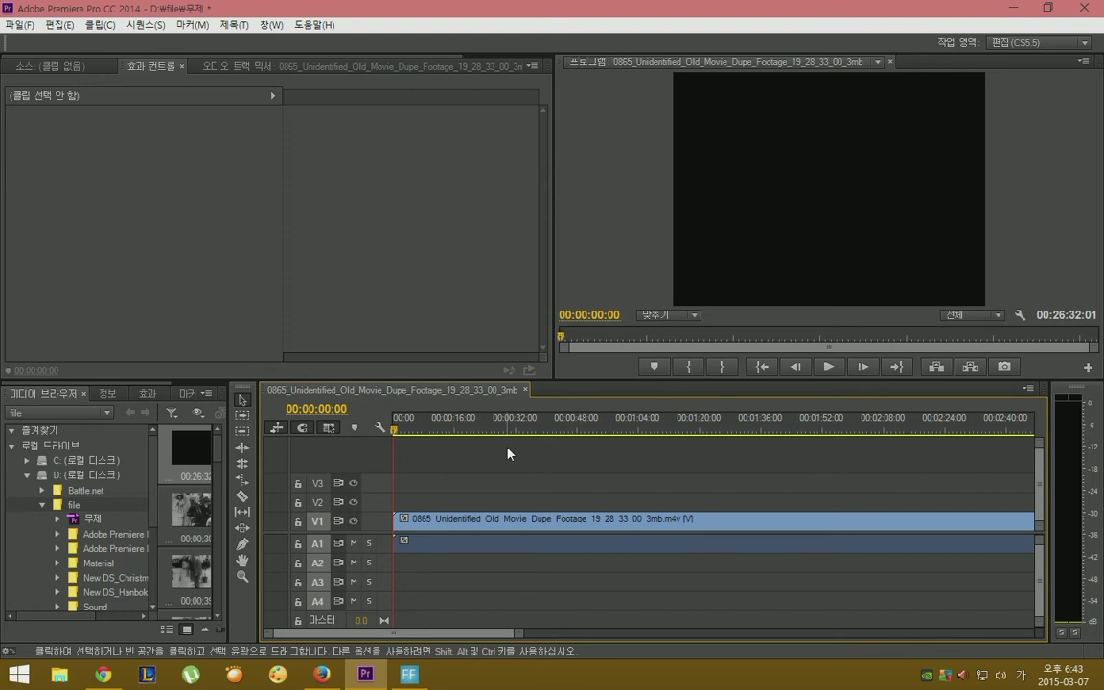
Set the playhead to 00:00:41:11 and duplicate the movie clip from track V1 onto track V2.
left_click(552, 425)
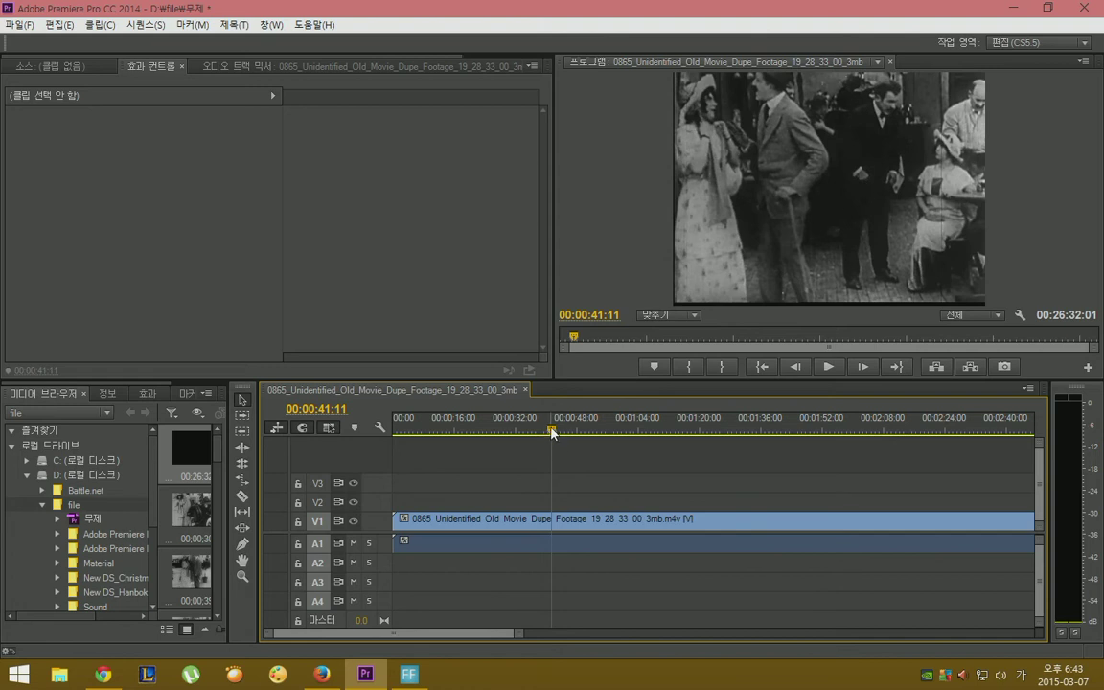
left_click(535, 525)
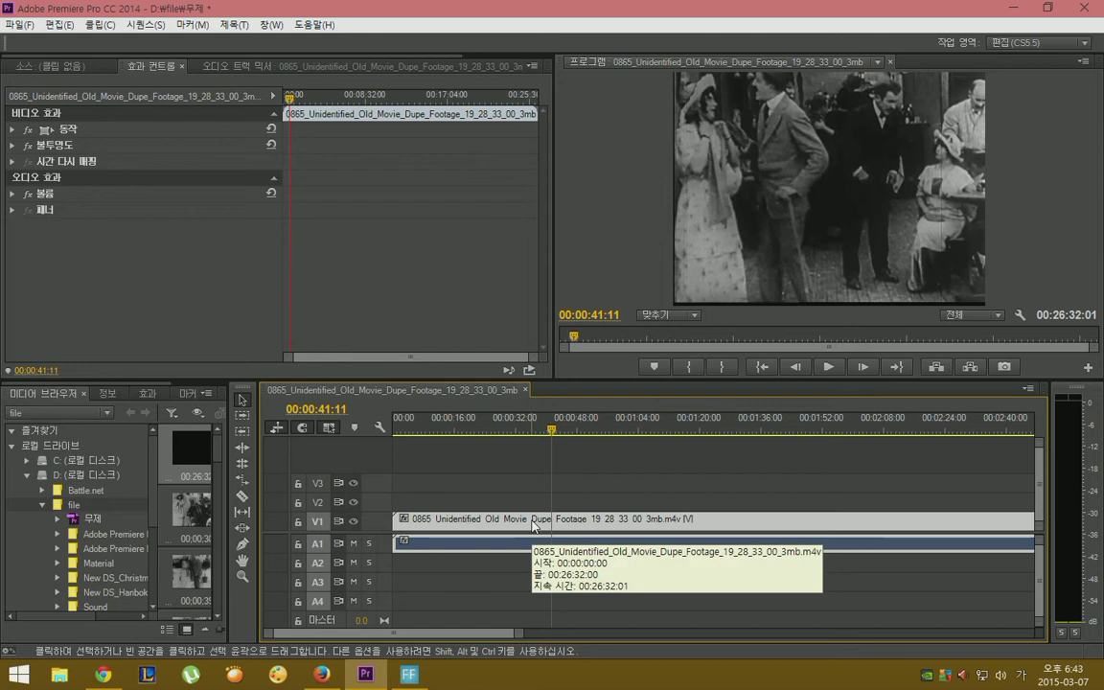
left_click_drag(534, 525, 536, 505)
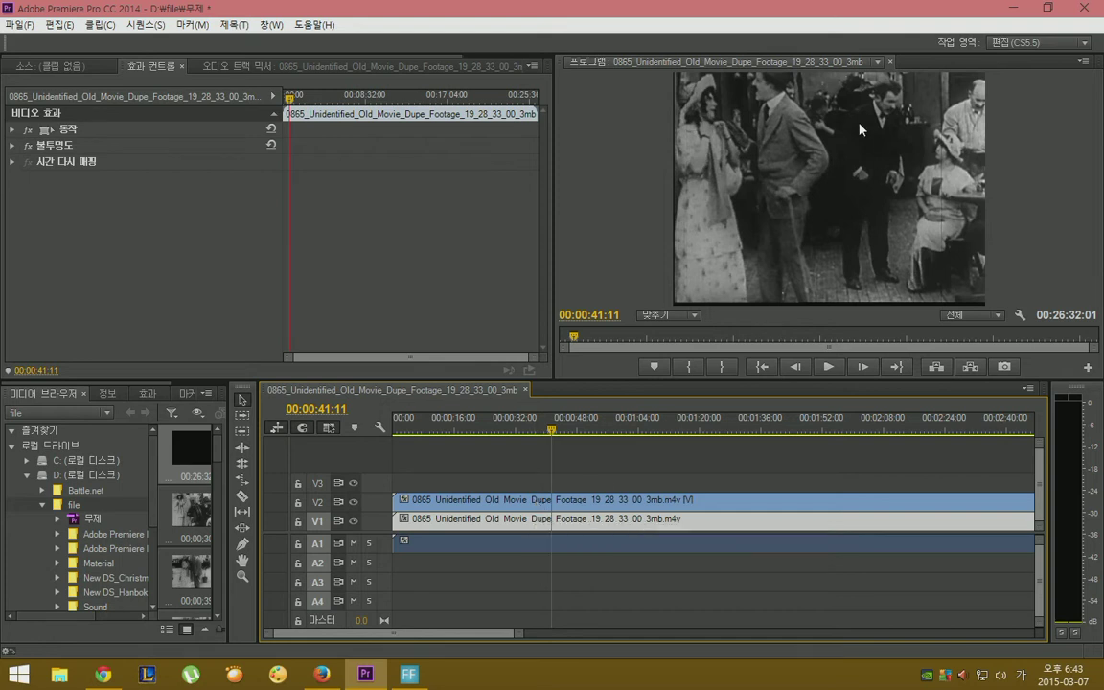
Split the V2 clip with the Razor tool at 00:00:41:11 and at 00:01:00:28.
left_click(243, 500)
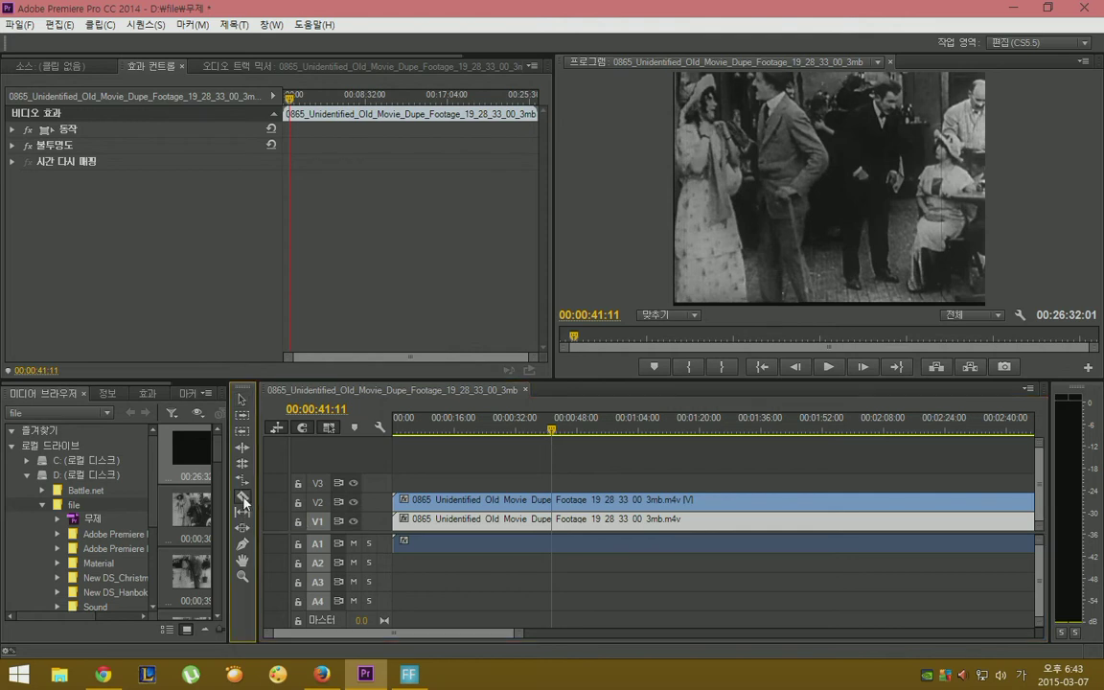
left_click(553, 500)
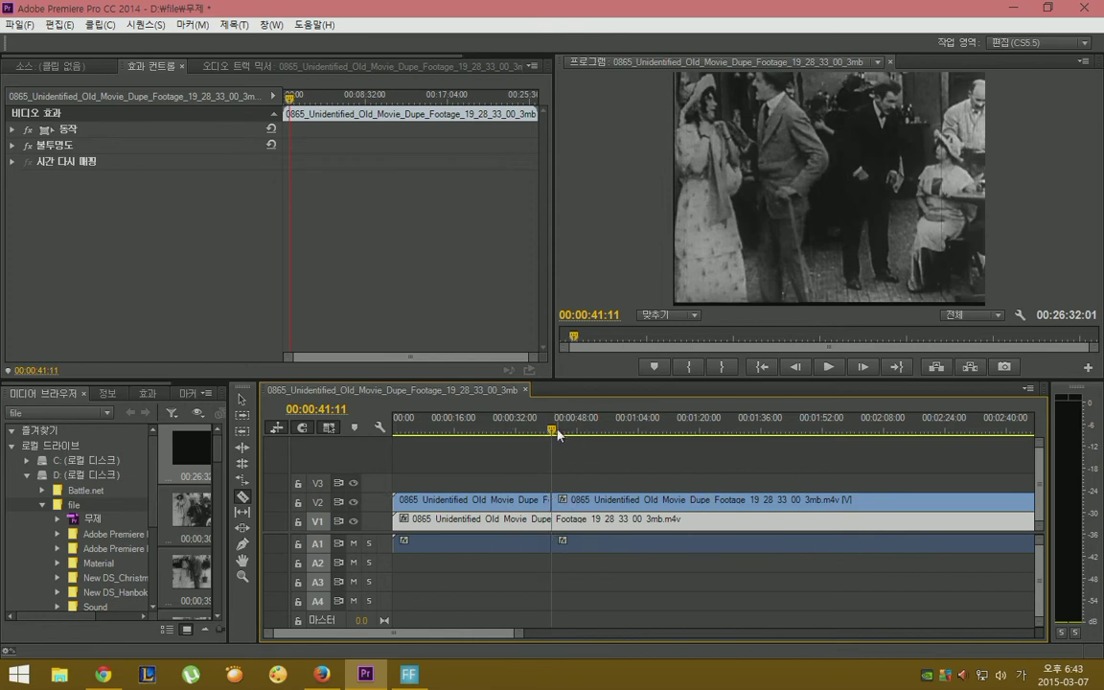
left_click_drag(554, 432, 630, 436)
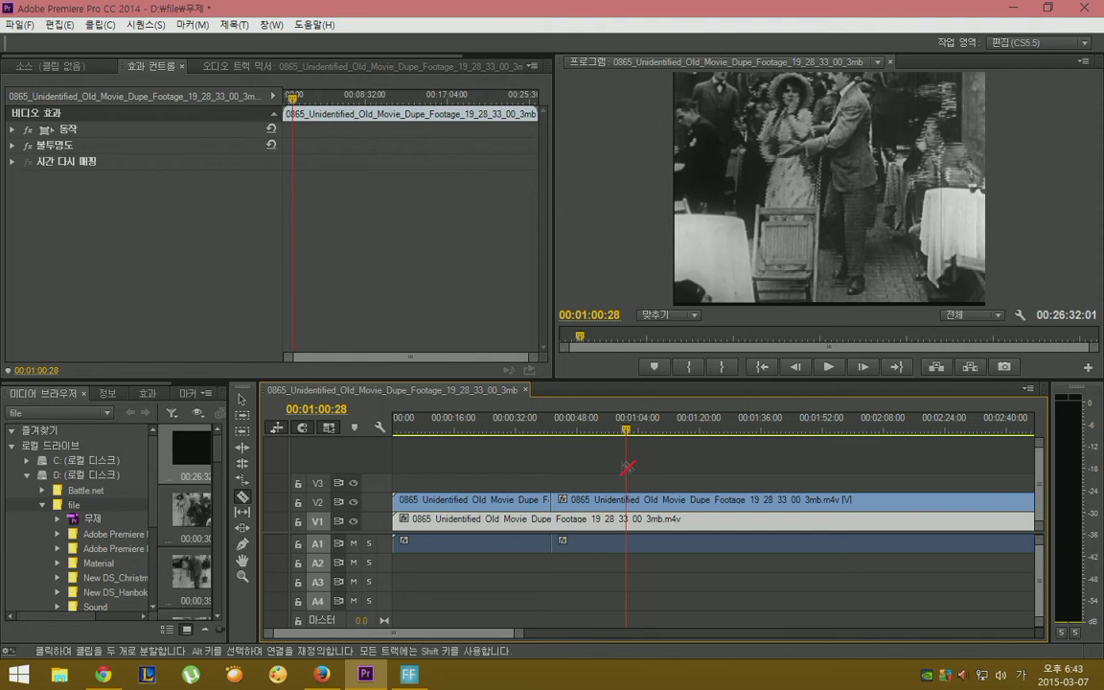
left_click(629, 499)
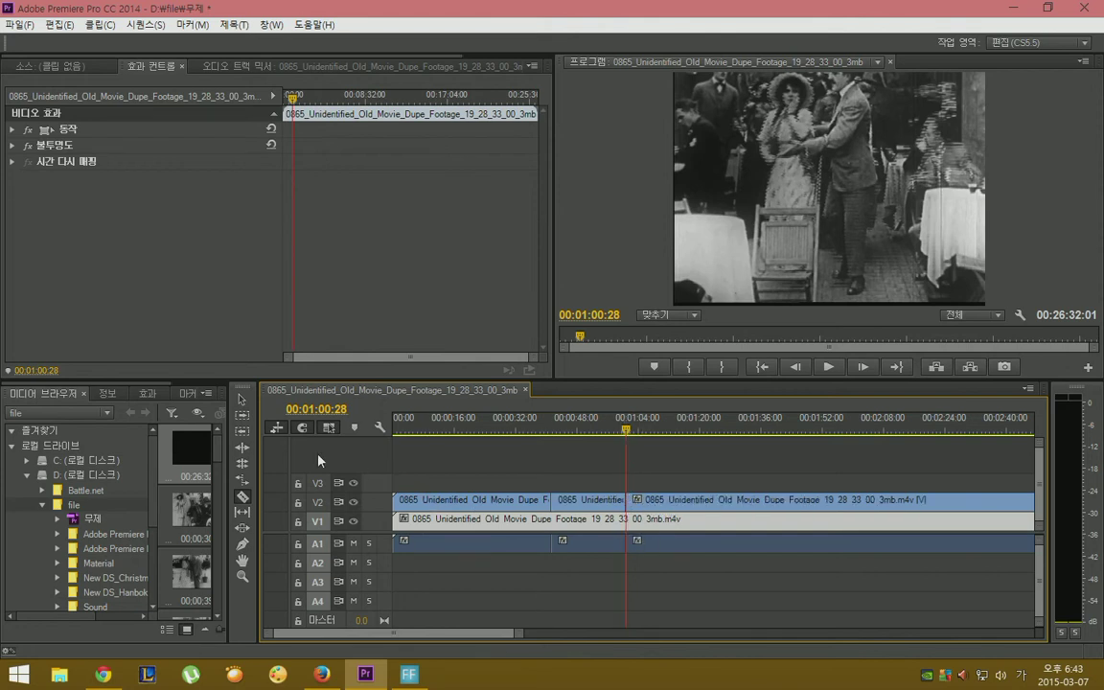
Delete the V2 segments before the first cut and after the second cut, keeping only the middle segment.
left_click(243, 401)
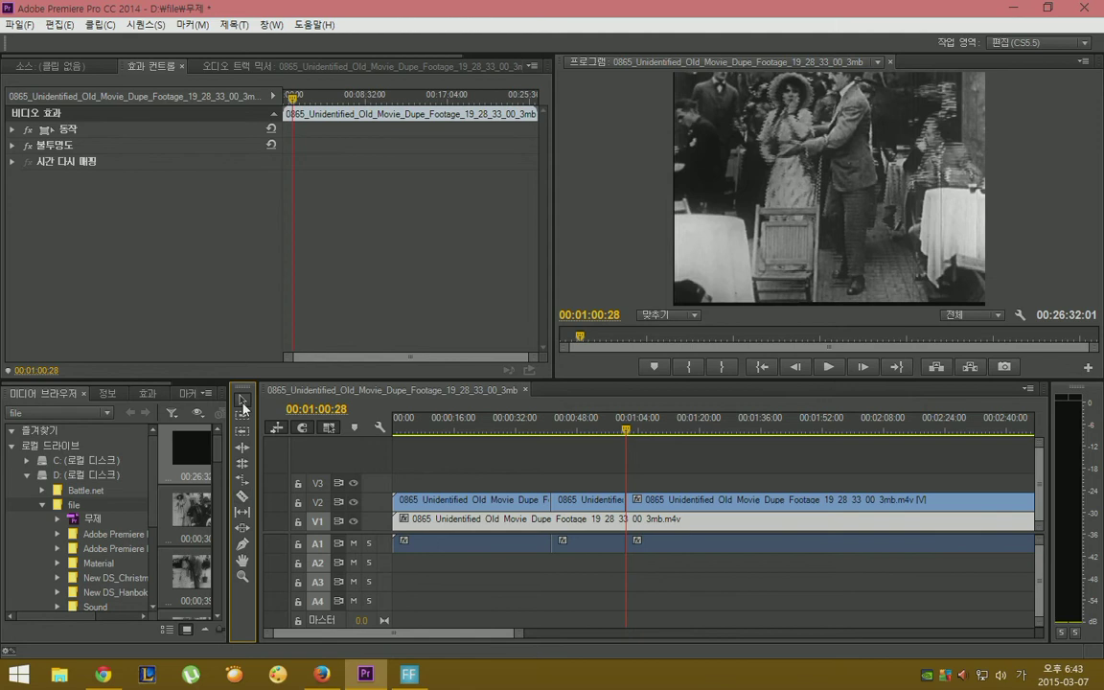
left_click(510, 504)
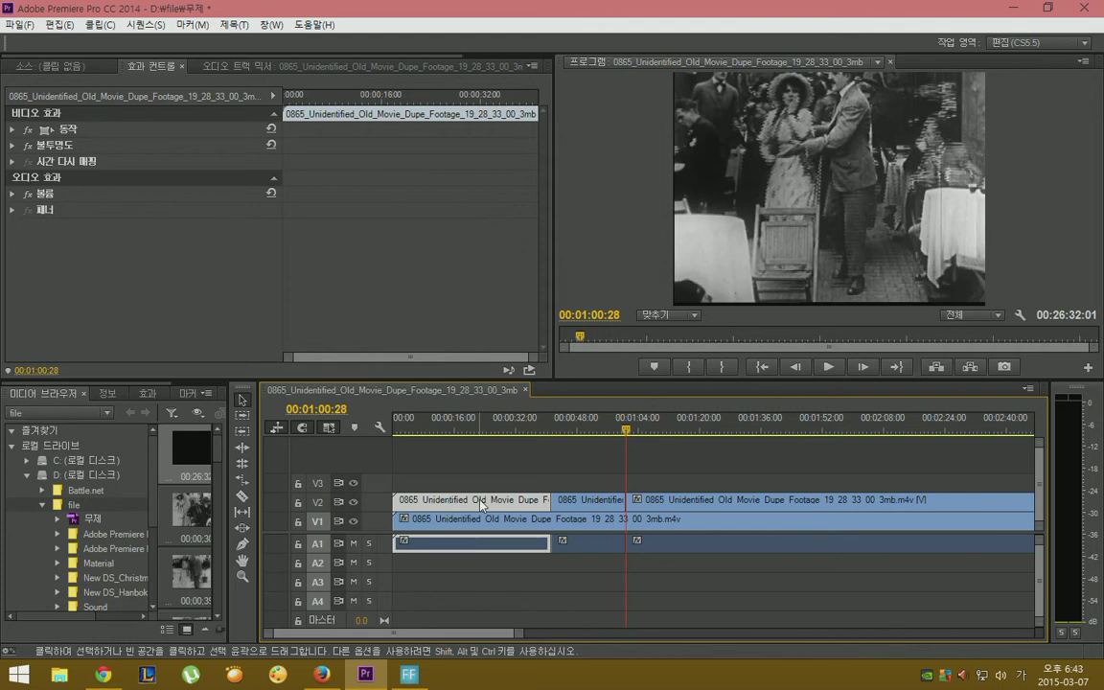
key("Delete")
left_click(663, 503)
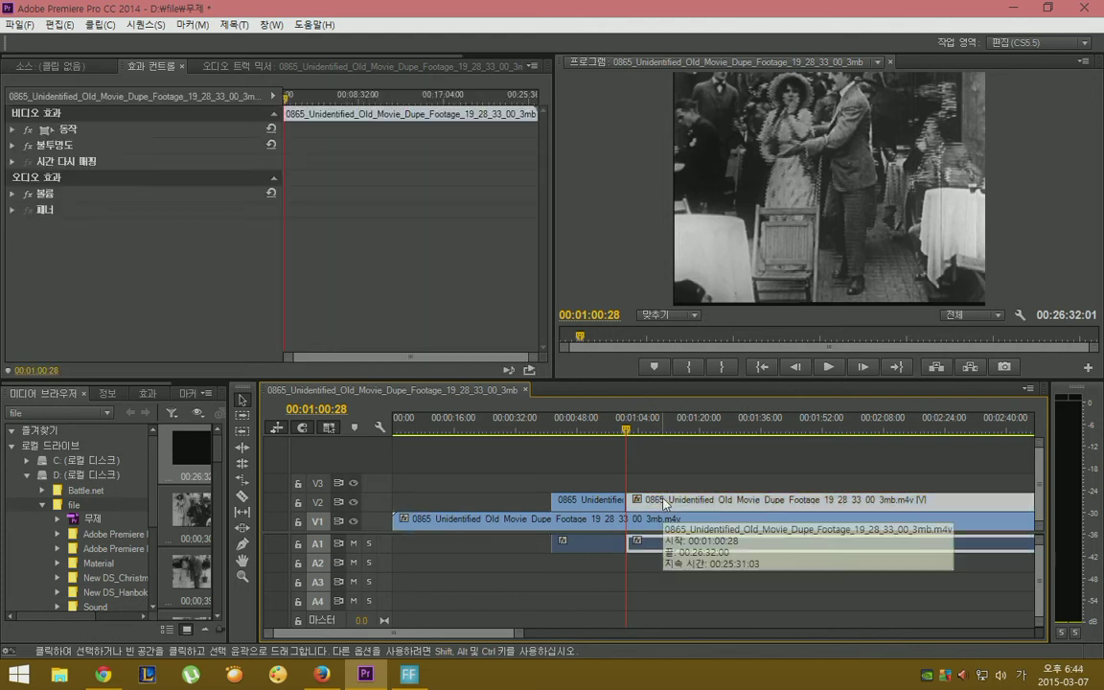
key("Delete")
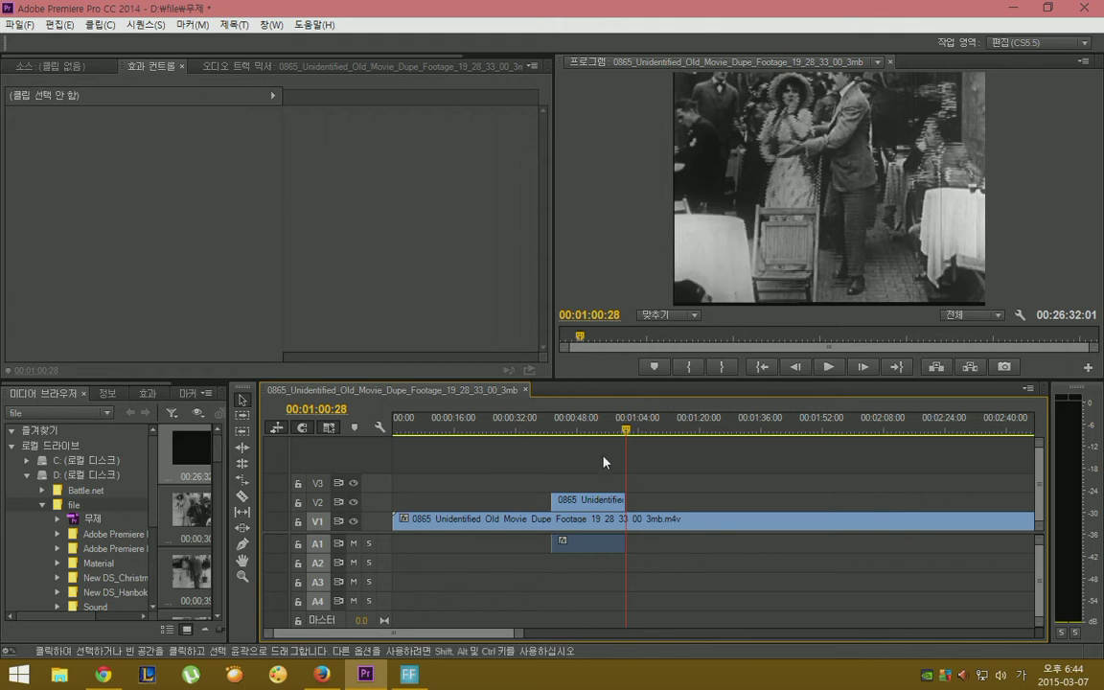
Duplicate the remaining V2 segment onto tracks V3 and V4 at the same time position.
left_click(584, 506)
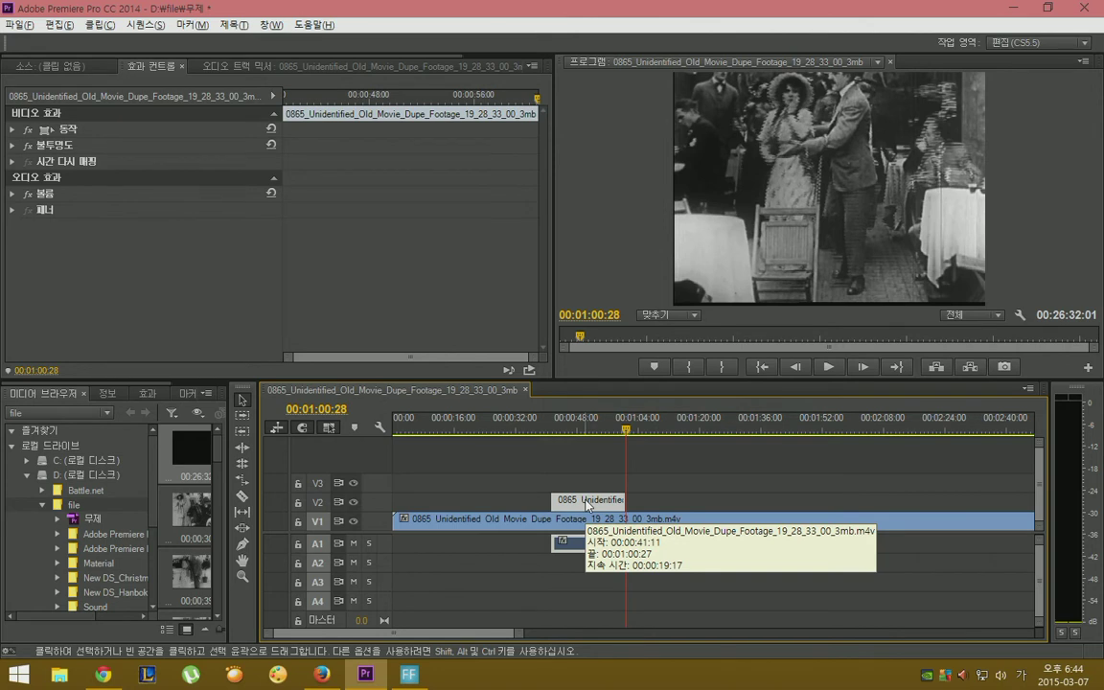
left_click_drag(588, 506, 591, 488)
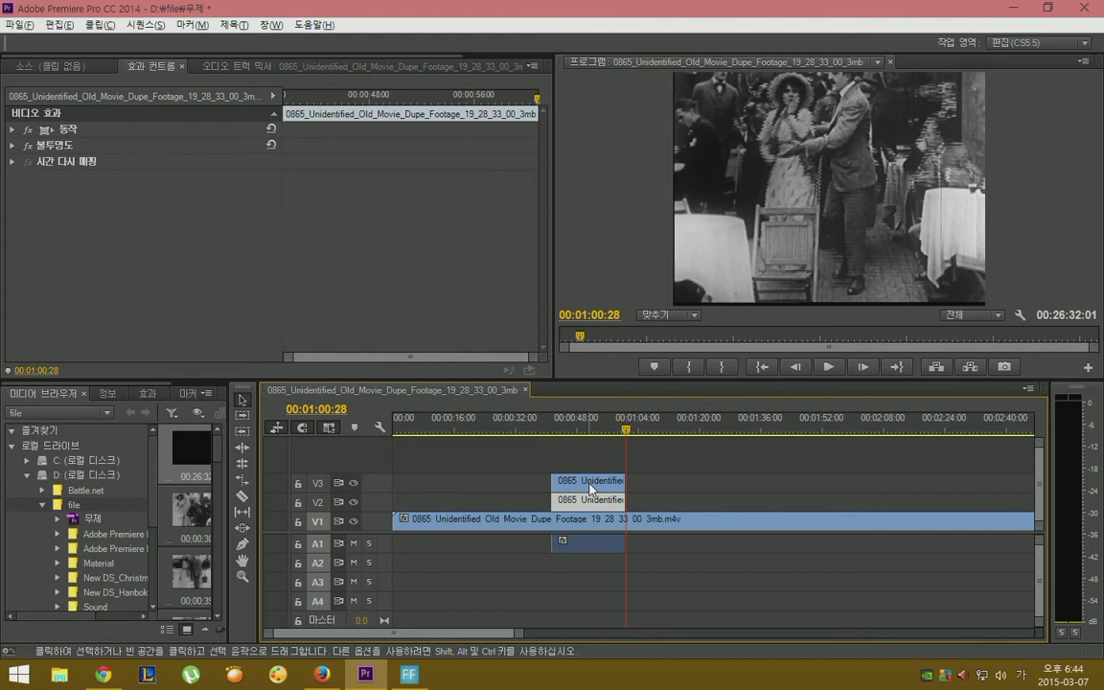
left_click_drag(591, 489, 593, 470)
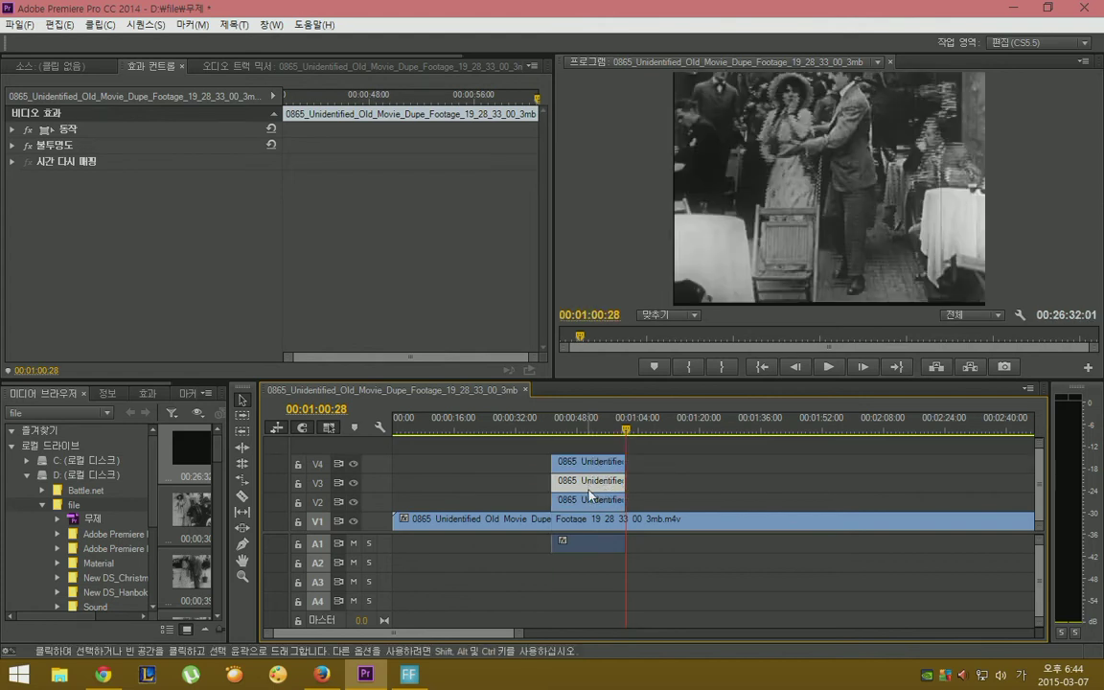
Split the stacked segments on V2, V3 and V4 into three parts each with the Razor tool, at about 00:00:47 and 00:00:54.
left_click(242, 496)
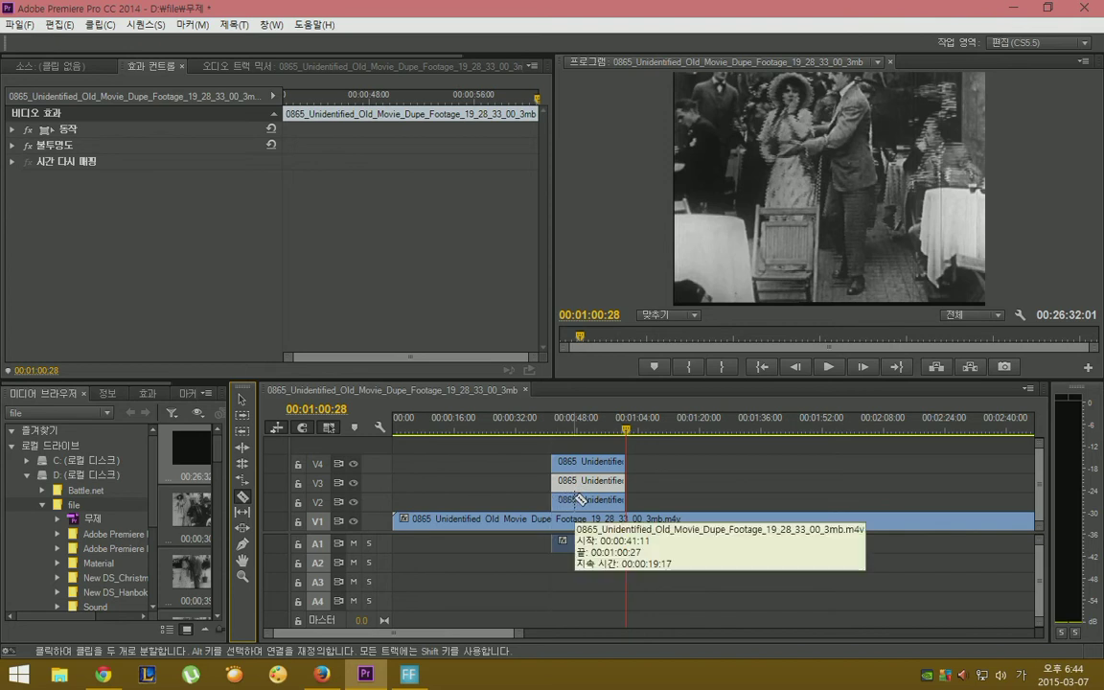
left_click(575, 499)
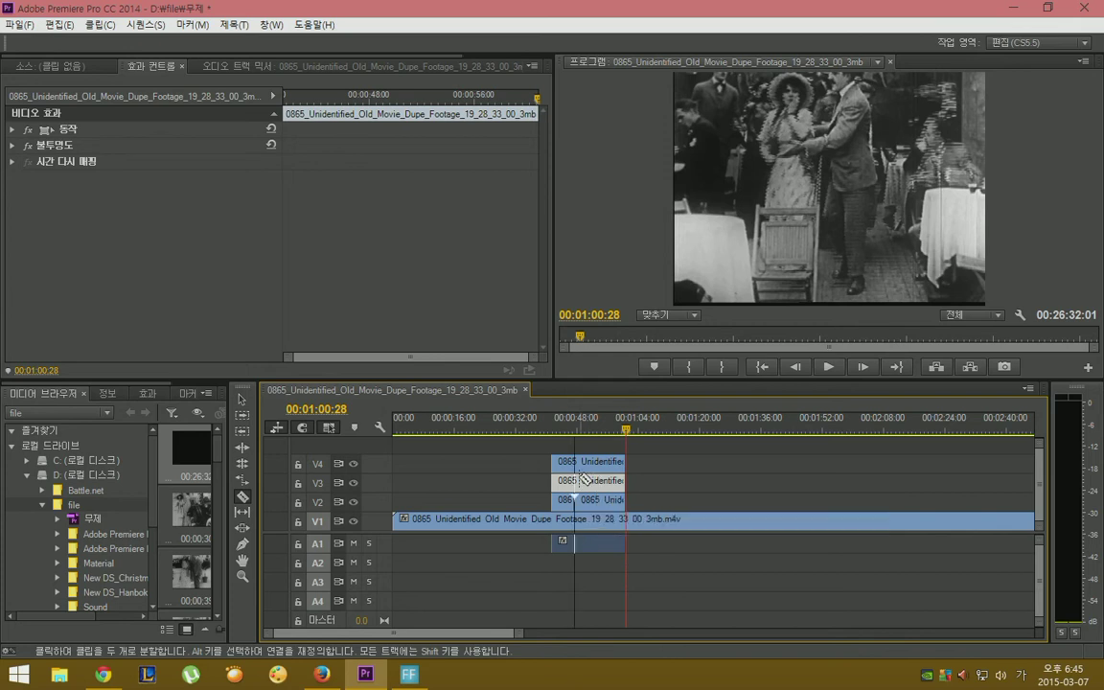
left_click(578, 479)
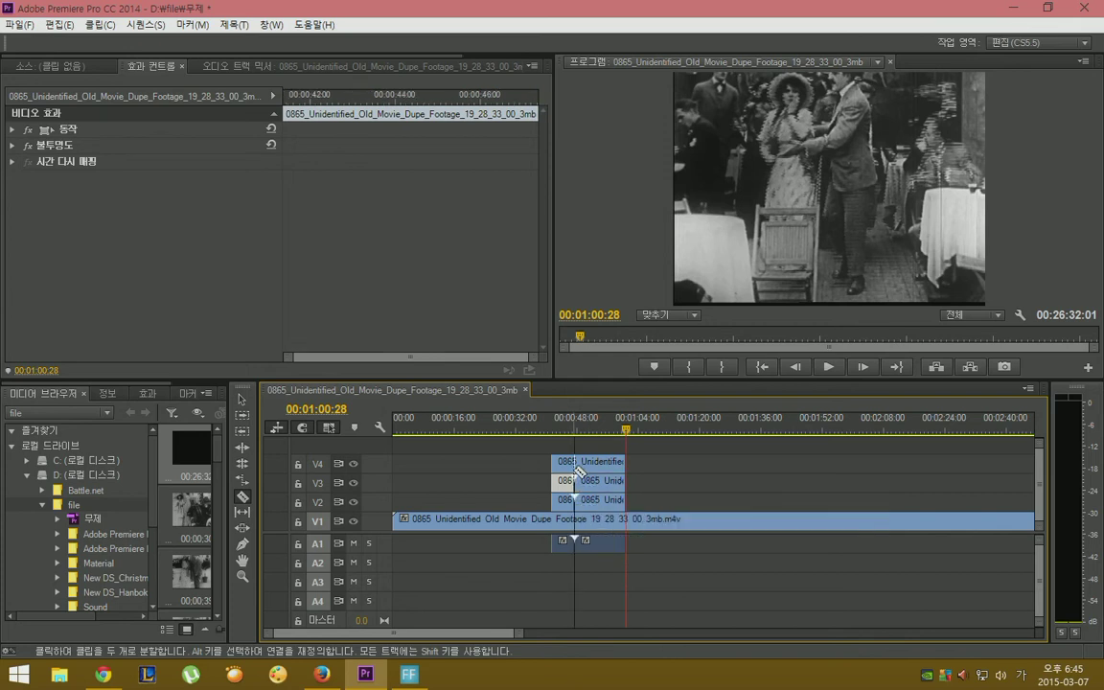
left_click(580, 461)
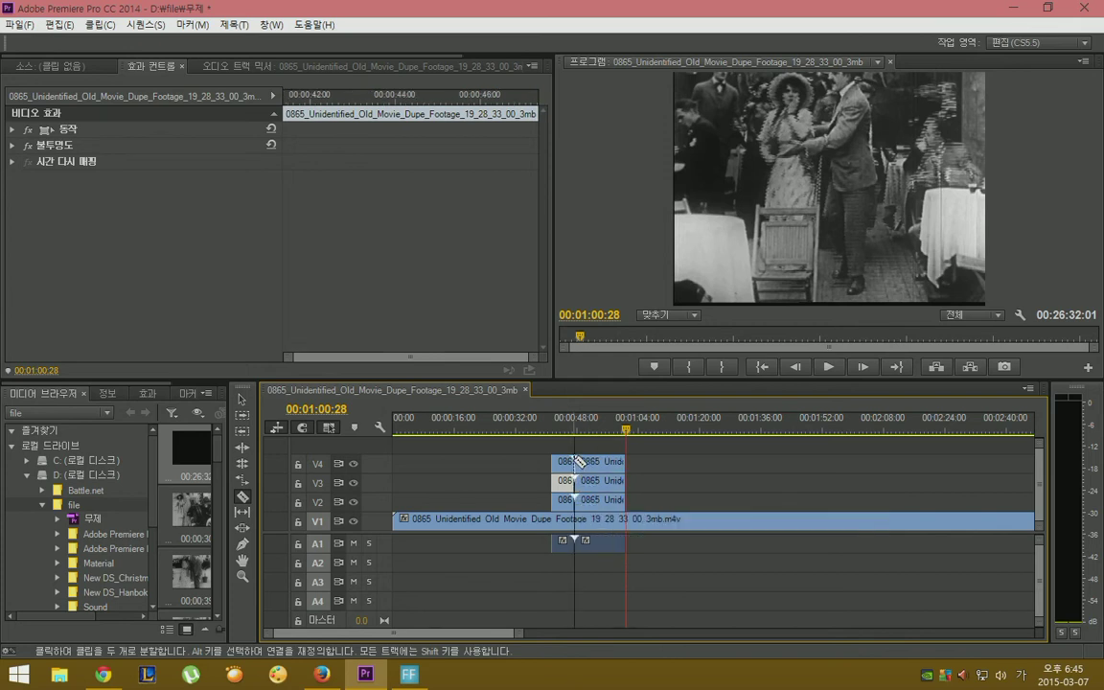
left_click(604, 498)
left_click(604, 480)
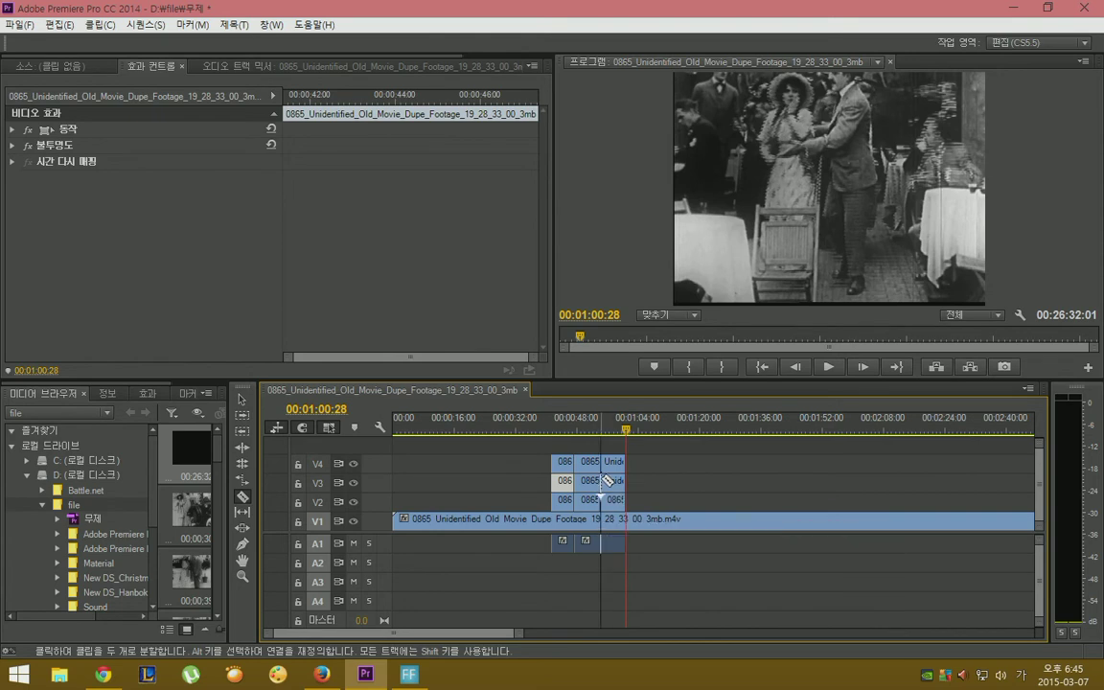
left_click(605, 464)
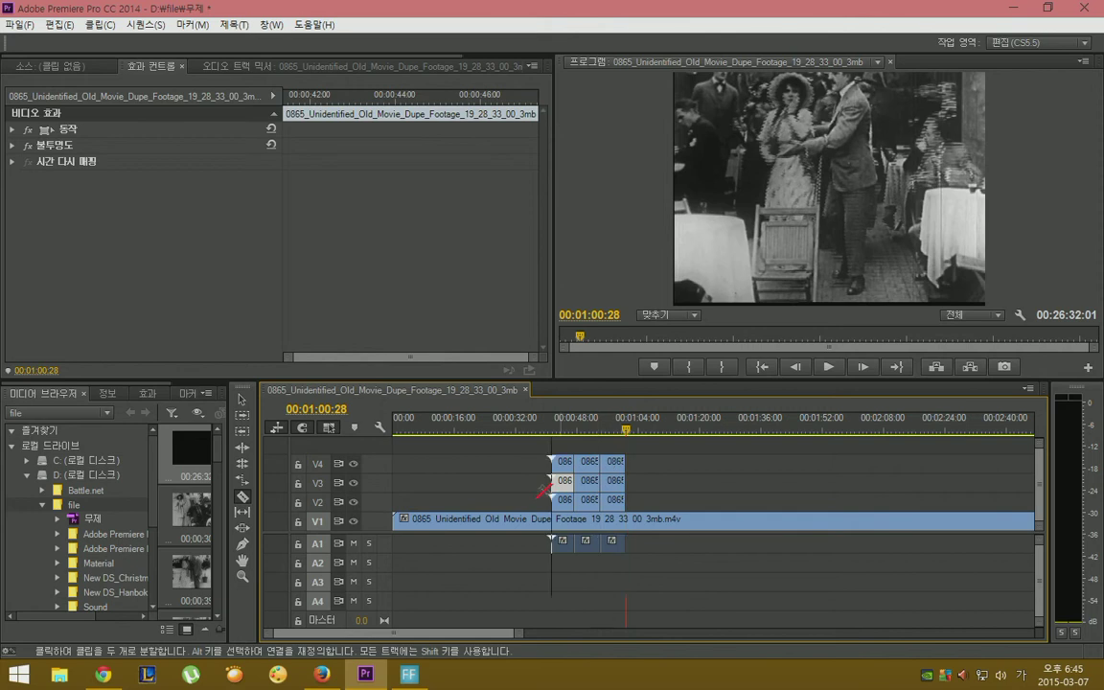
Delete the first of the three parts on tracks V4 and V3, keeping the first part on V2.
left_click(242, 400)
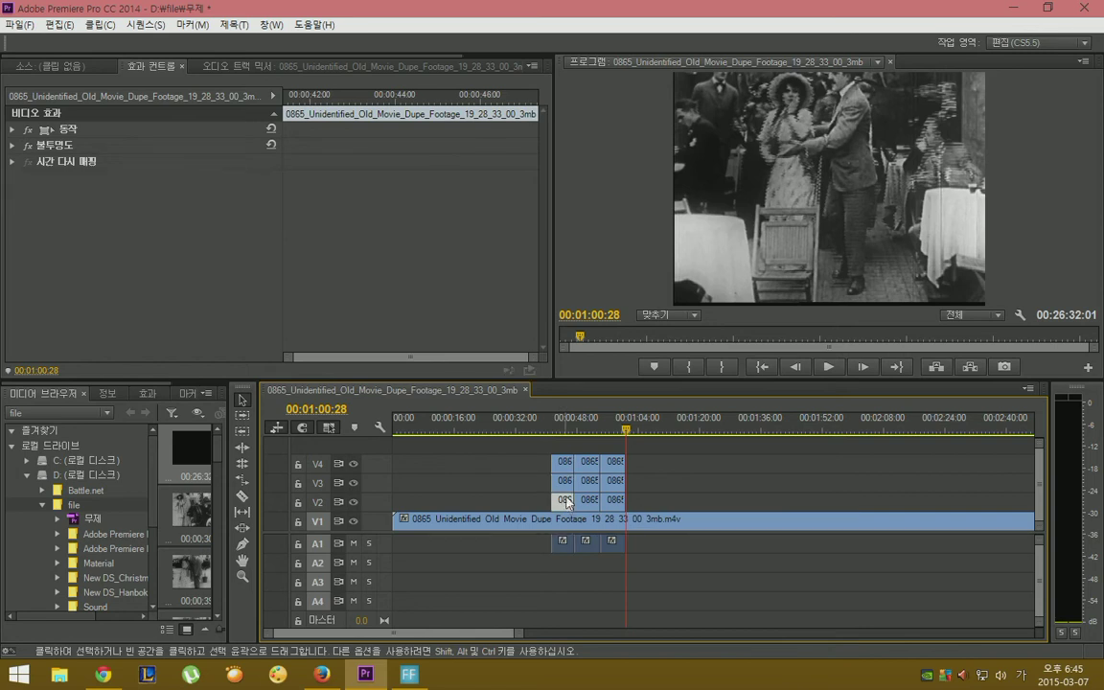
left_click(565, 483)
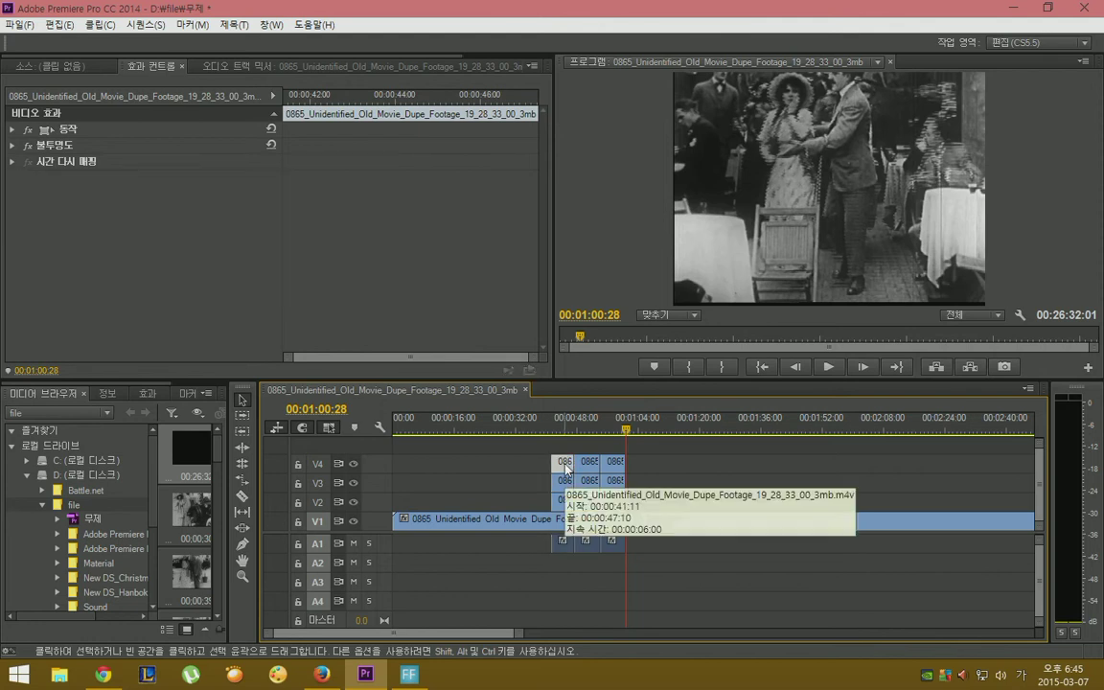
key("Delete")
left_click(563, 480)
key("Delete")
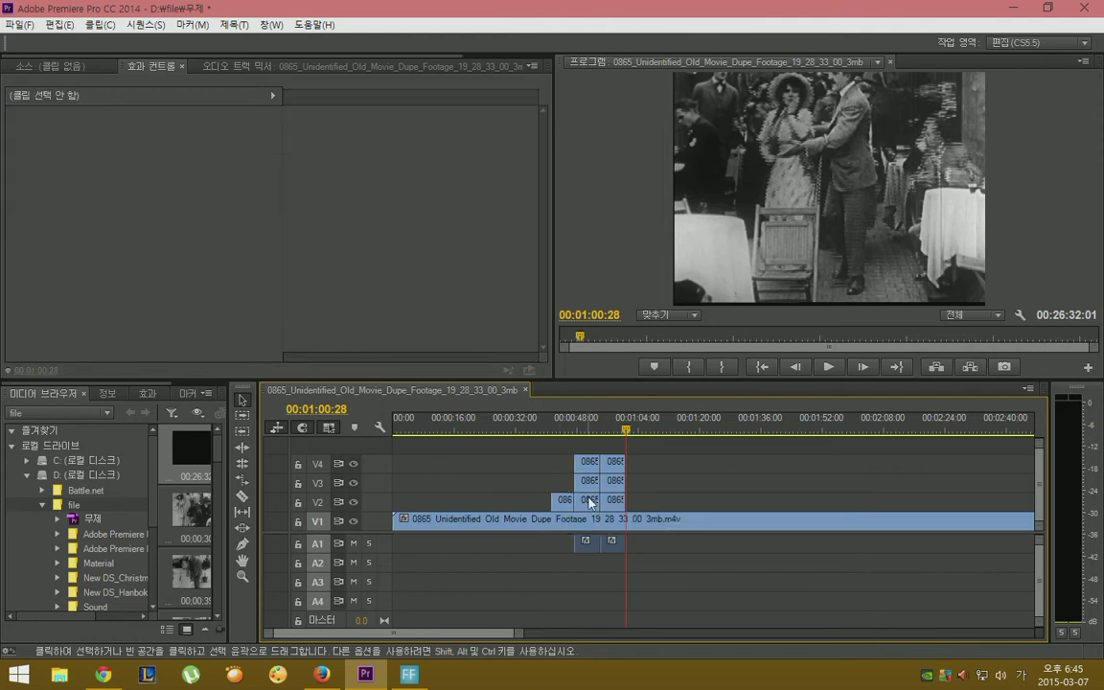
left_click(566, 503)
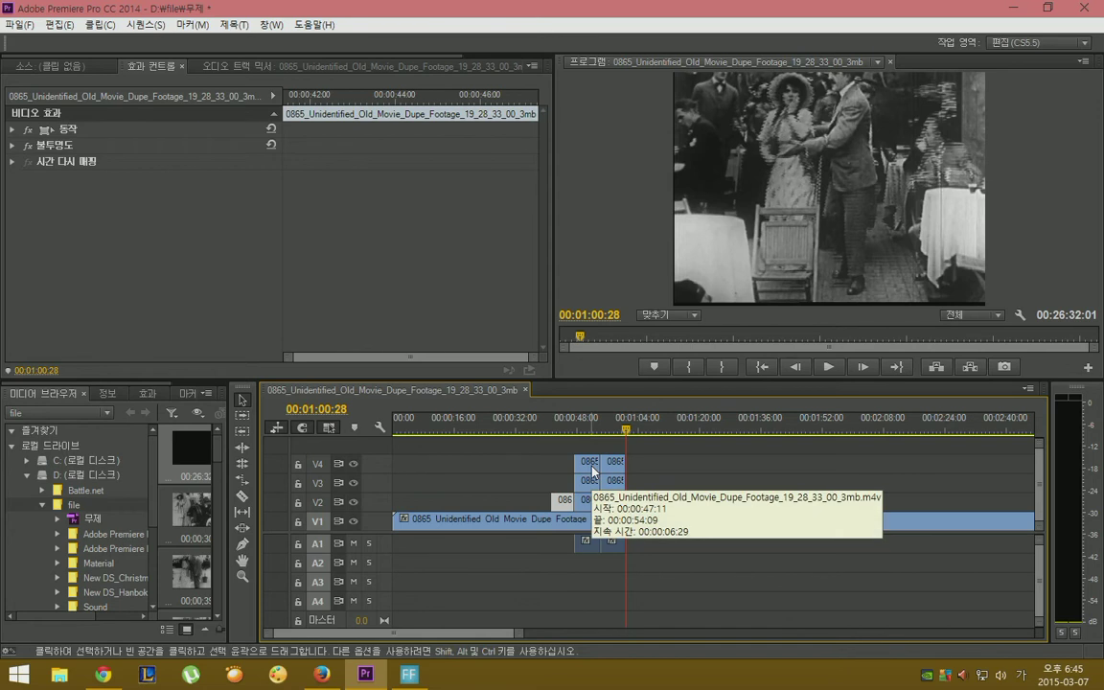
Delete the middle part on track V4, keeping only its last part.
left_click(592, 467)
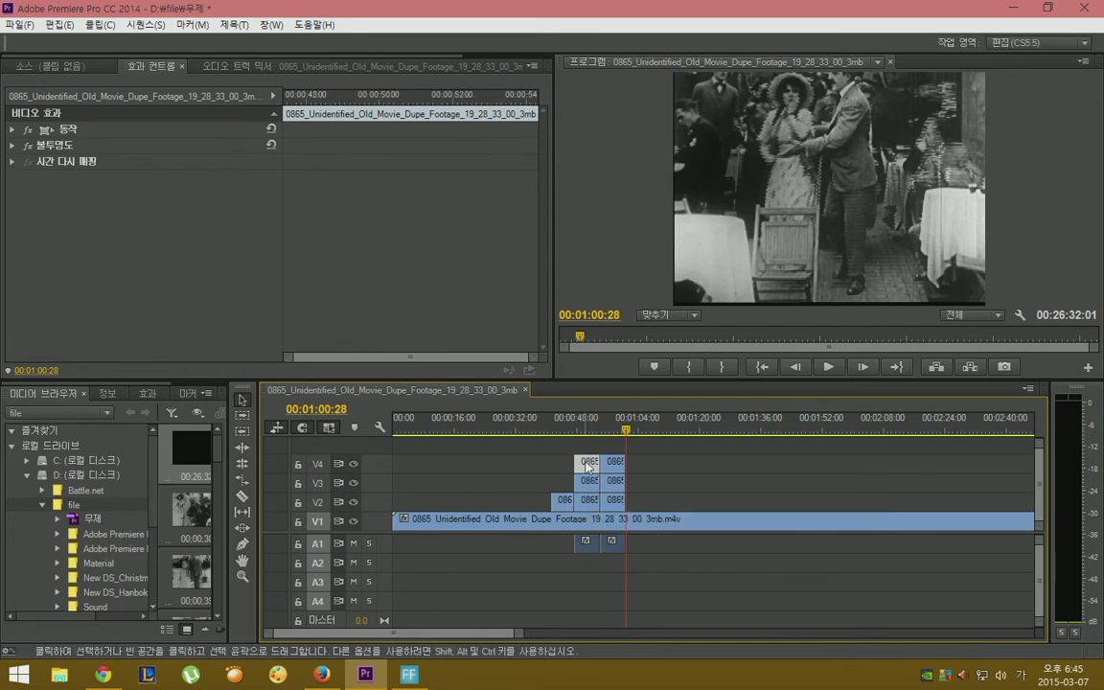
key("Delete")
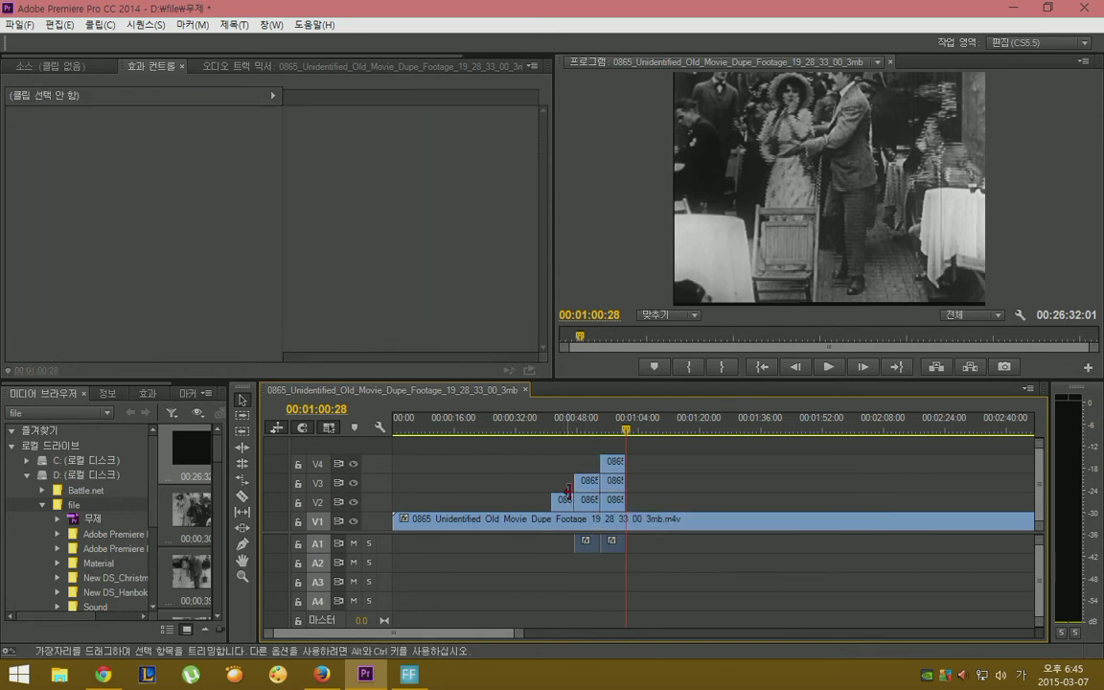
left_click(563, 502)
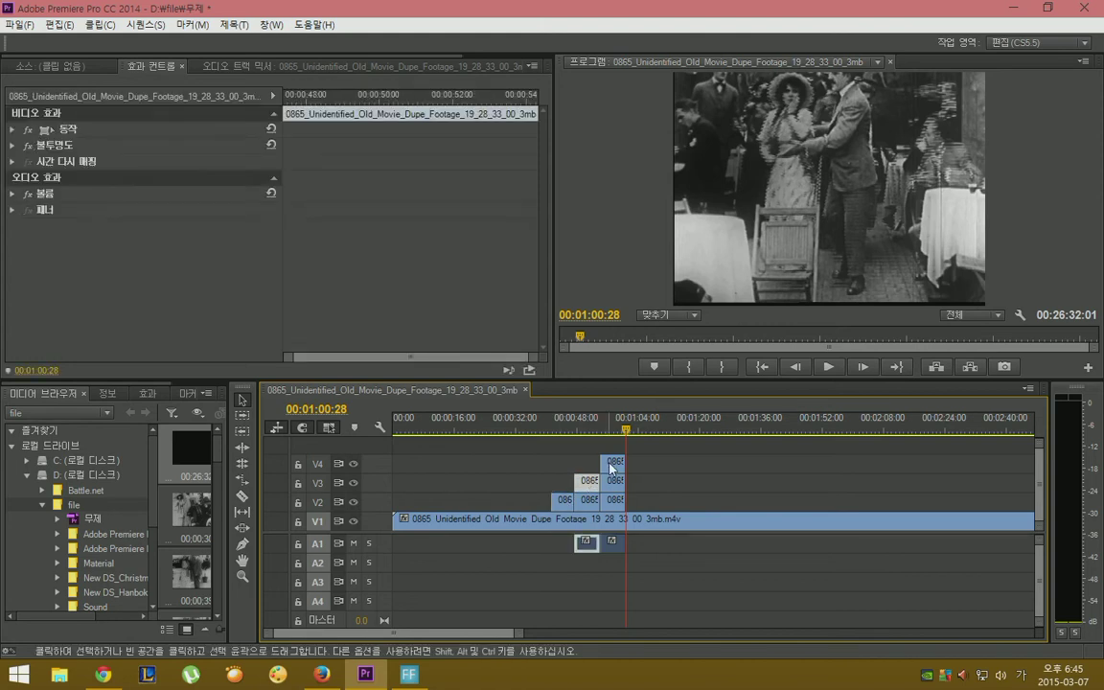
left_click(587, 481)
left_click(612, 464)
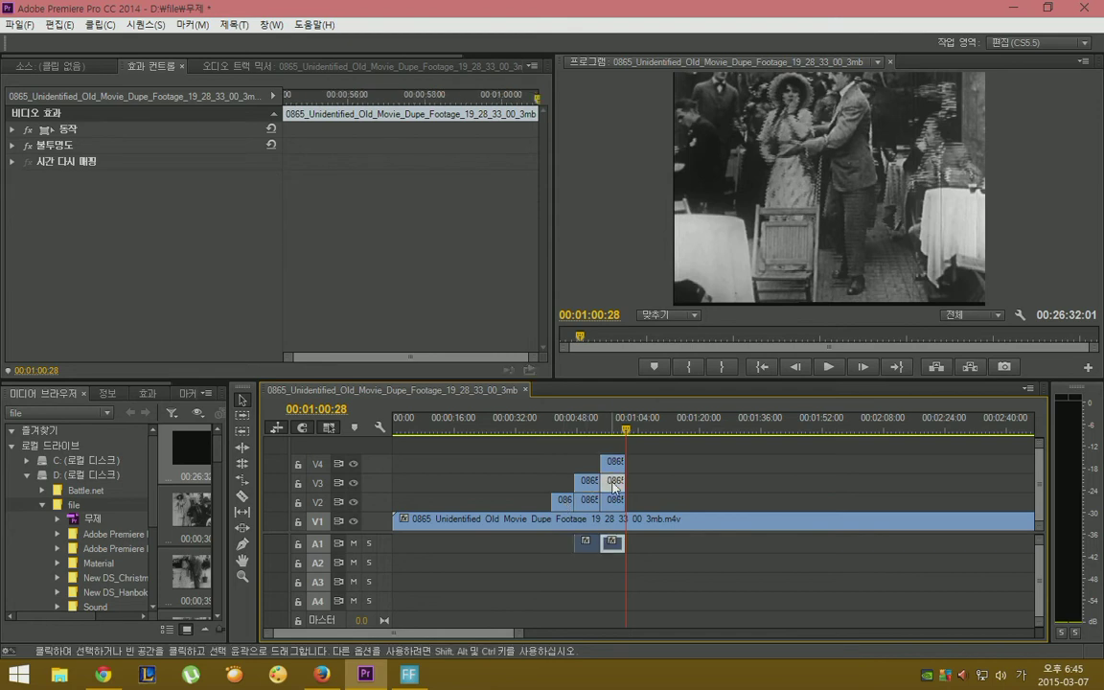
left_click(589, 486)
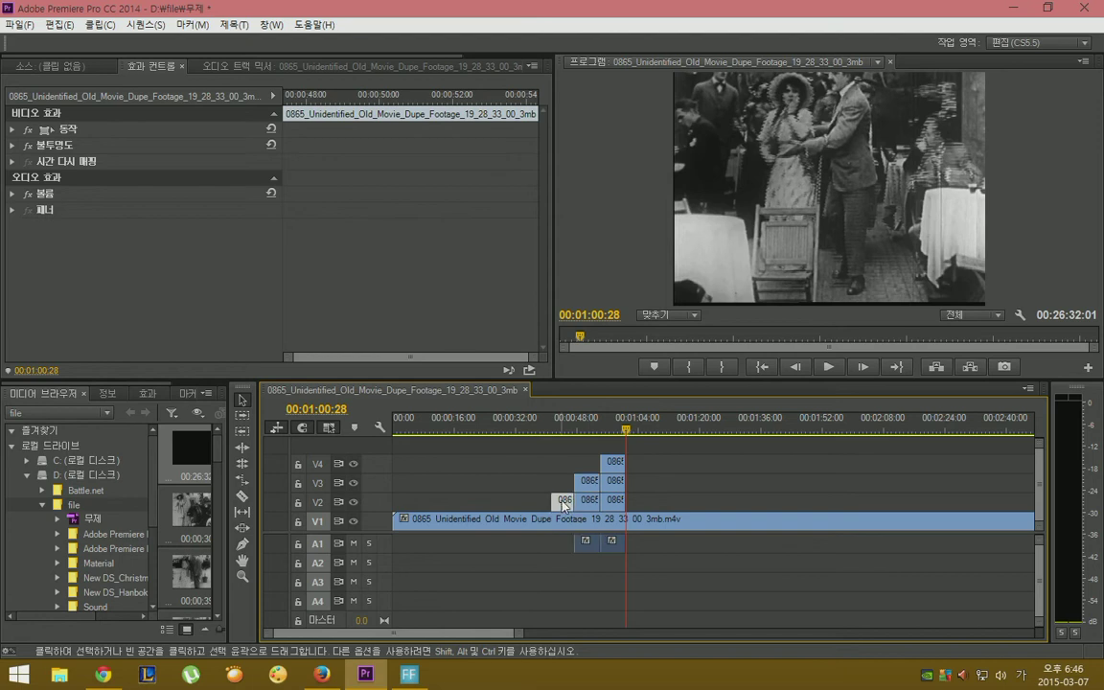
left_click(562, 500)
left_click(593, 489)
left_click(610, 463)
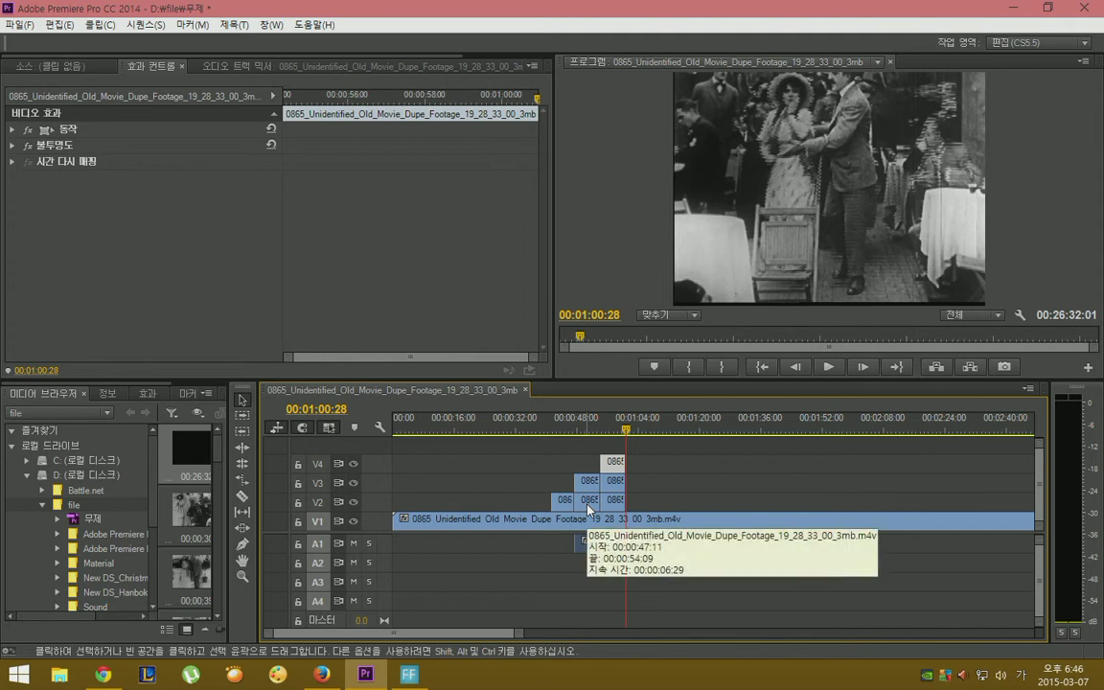
Delete the middle and last parts on V2 and the last part on V3, leaving one consecutive segment per track.
left_click(587, 508)
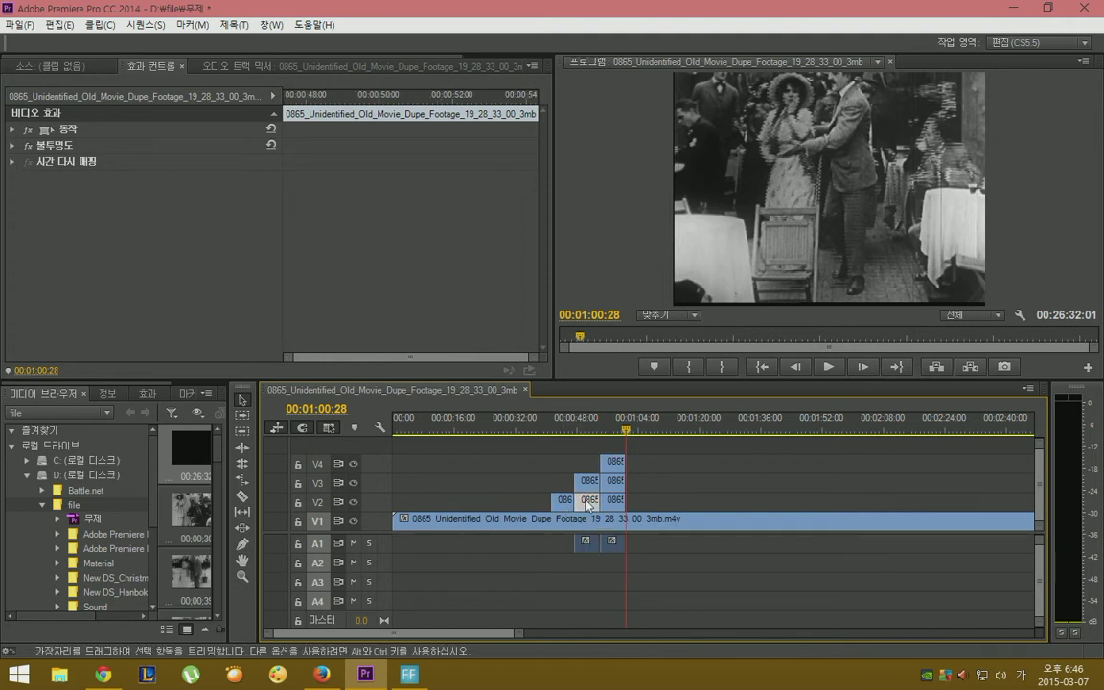
key("Delete")
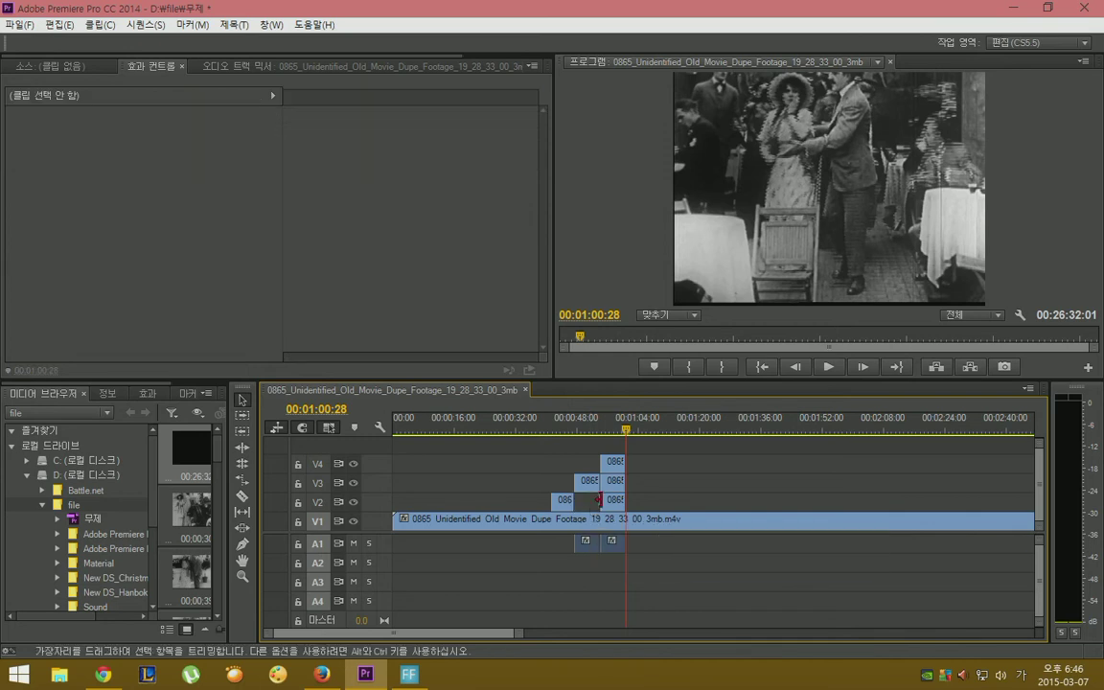
left_click(613, 502)
key("Delete")
left_click(611, 480)
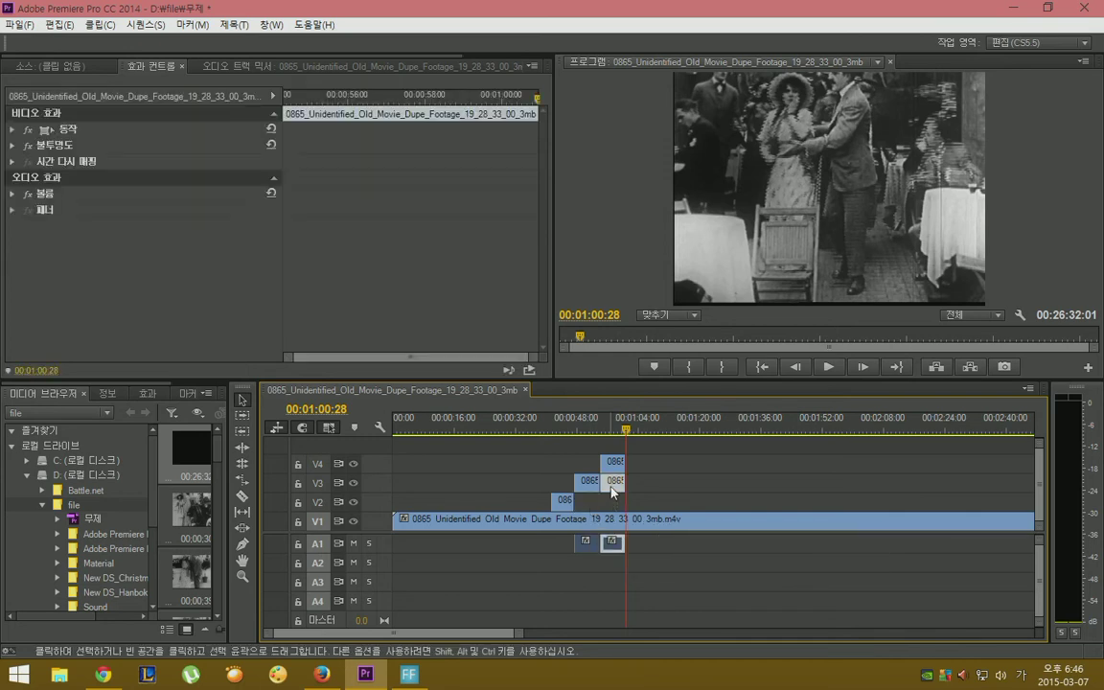
key("Delete")
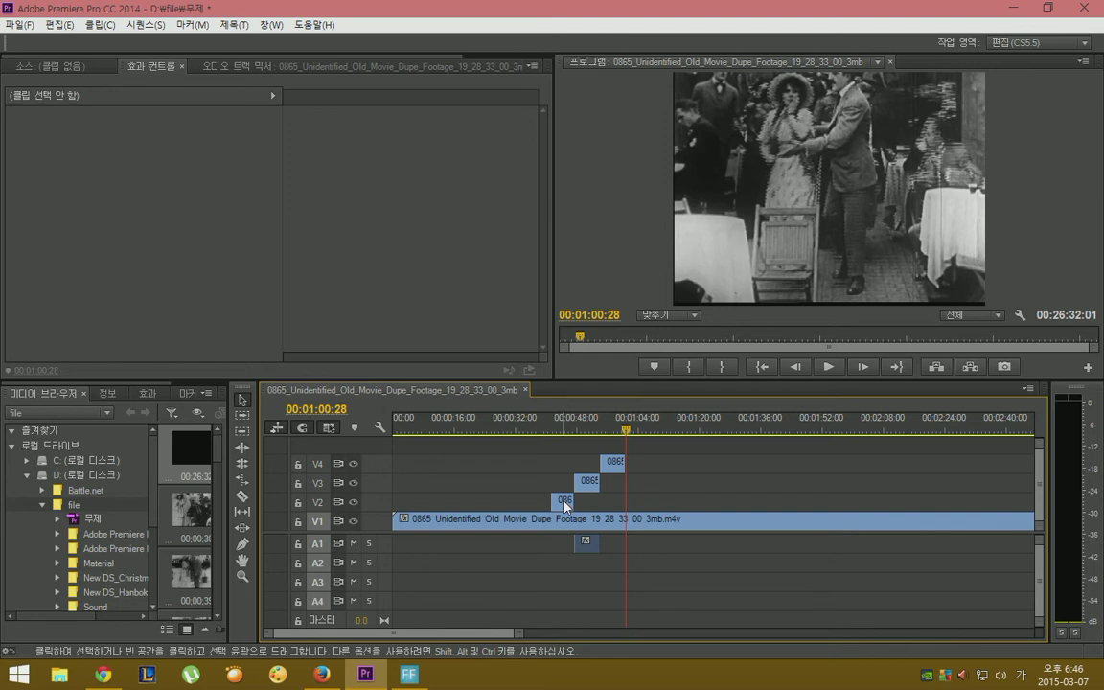
left_click(565, 504)
left_click(586, 480)
left_click(614, 464)
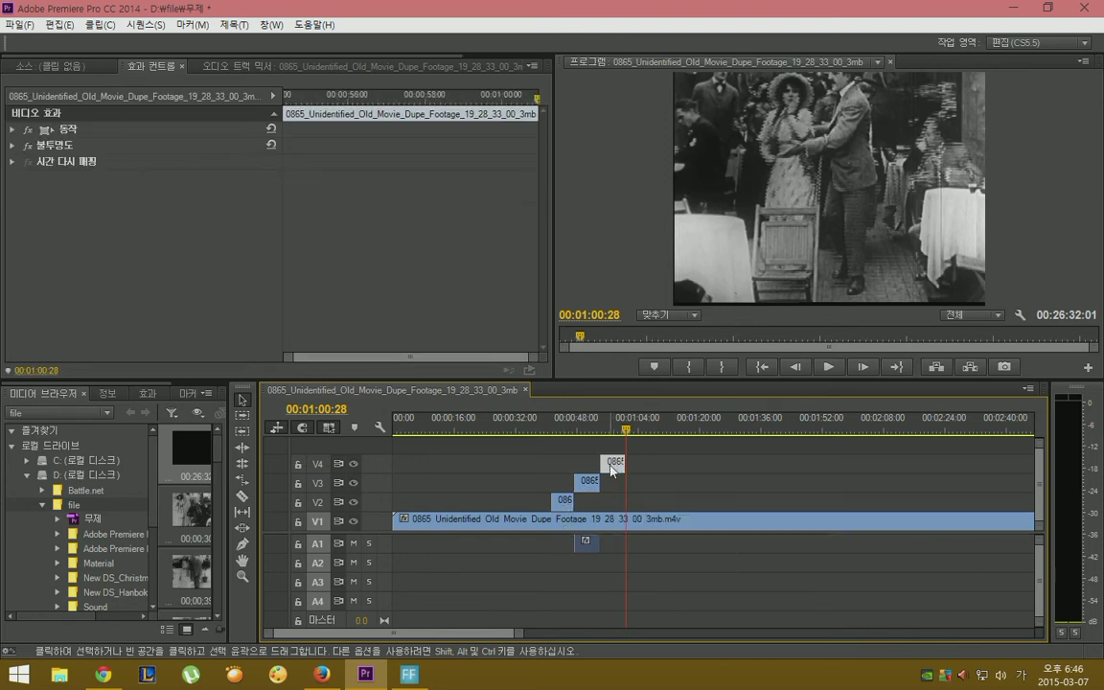
Place the playhead at 00:00:41:11, search the effects for 모자 and apply the 모자이크 (Mosaic) video effect to the V2 segment.
left_click_drag(623, 433, 551, 433)
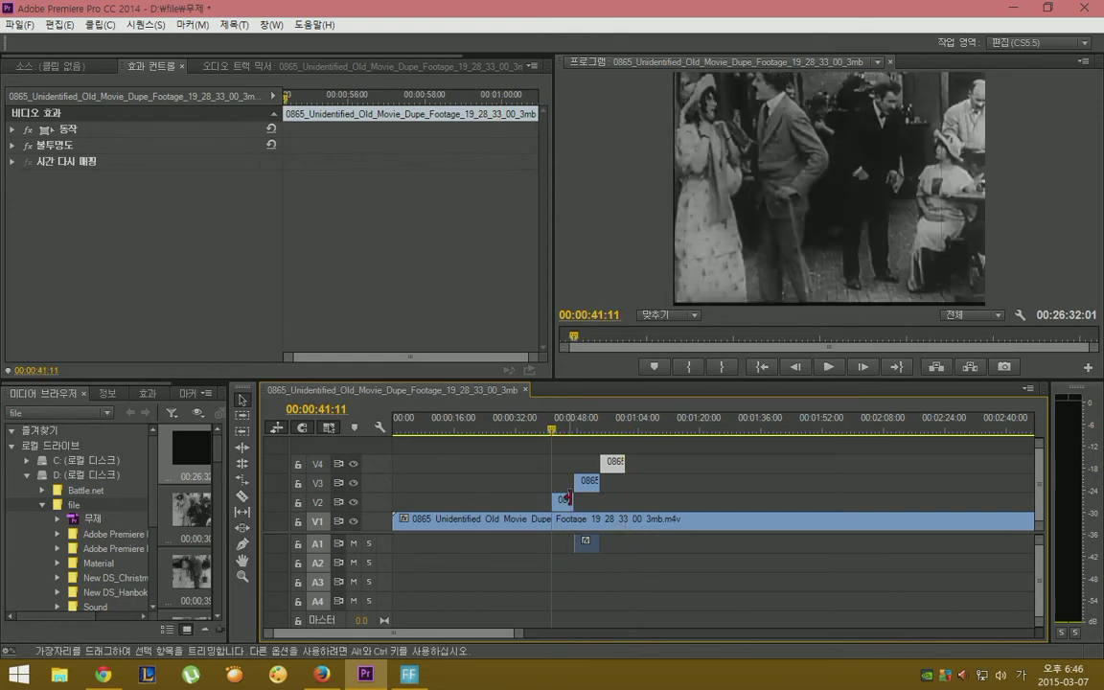
left_click(562, 498)
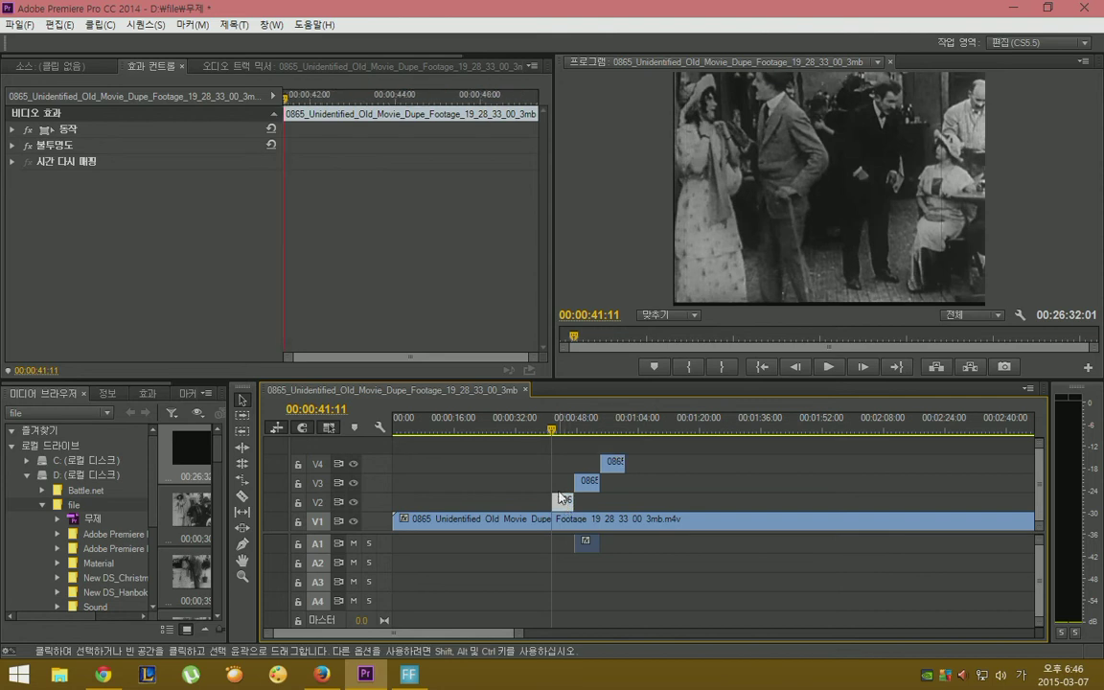
left_click(149, 394)
left_click(84, 411)
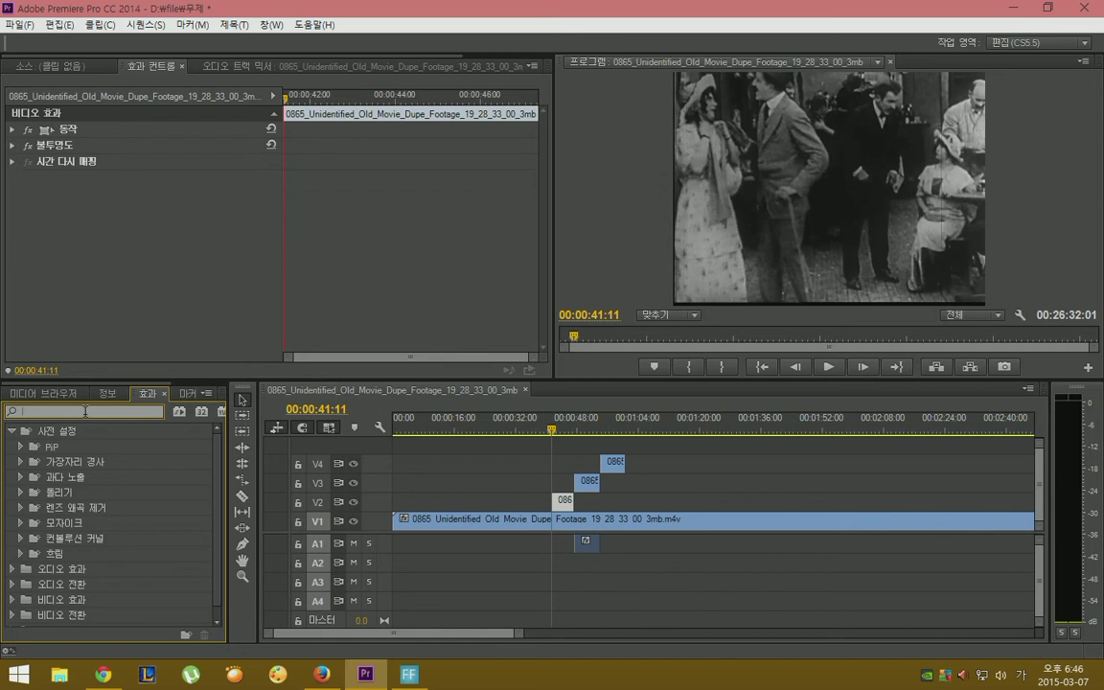
type("ahwki")
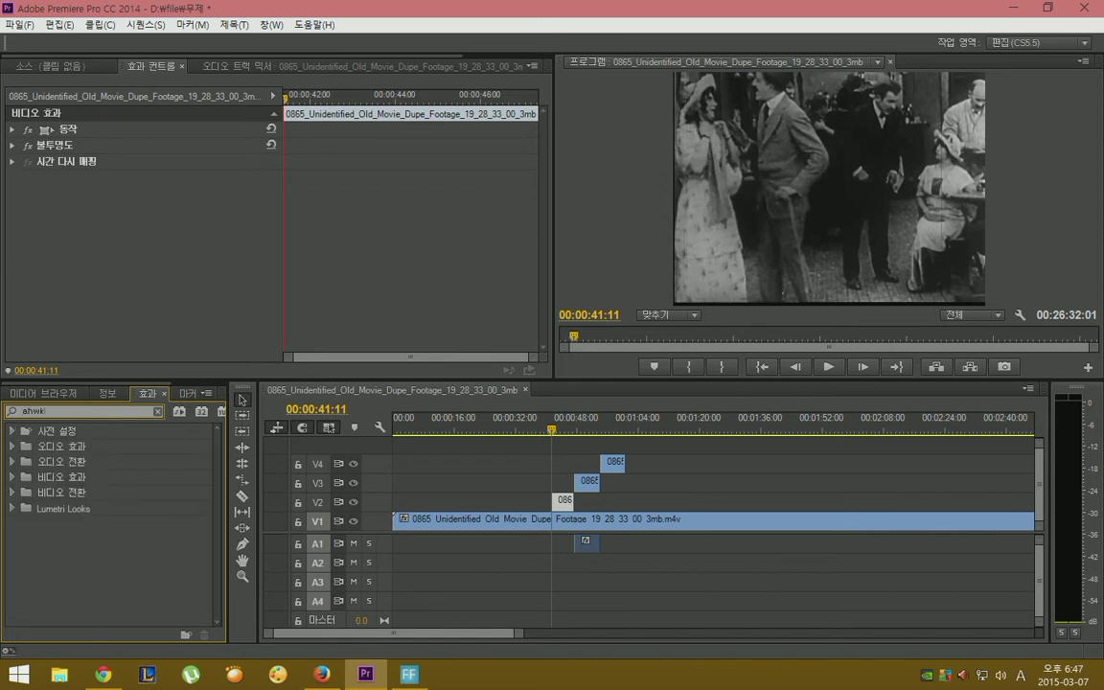
key("BackSpace")
key("BackSpace")
key("BackSpace")
type("ㅁhwk")
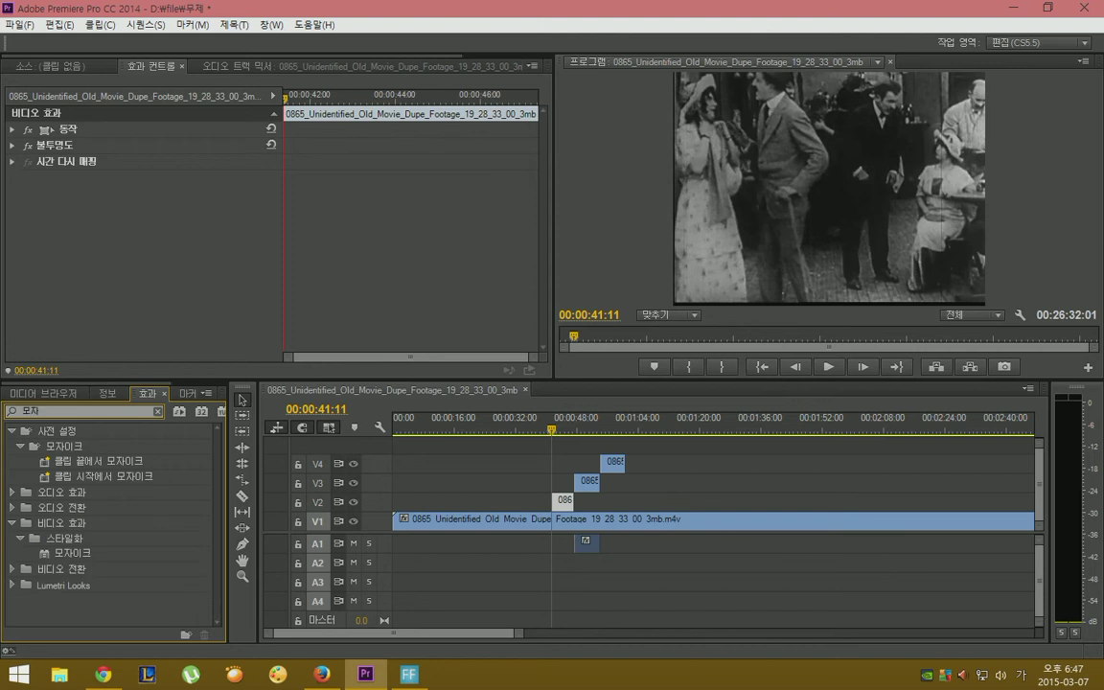
left_click_drag(72, 553, 571, 505)
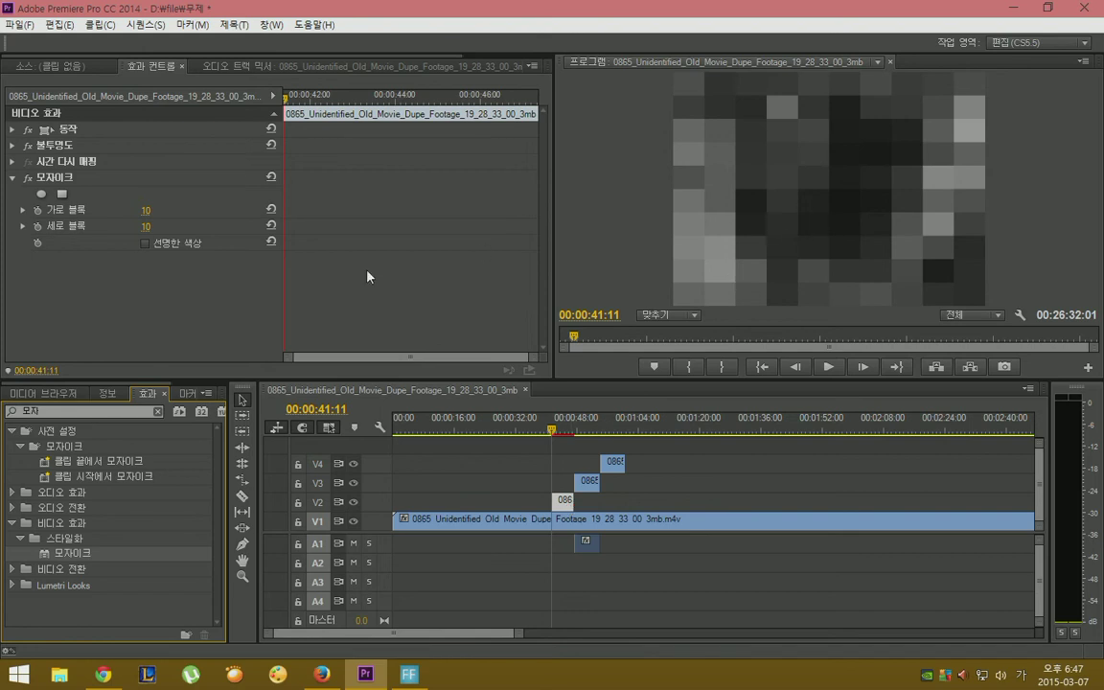
Add a rectangular mask to the Mosaic effect and position it over the seated woman at the right of the frame.
left_click(63, 195)
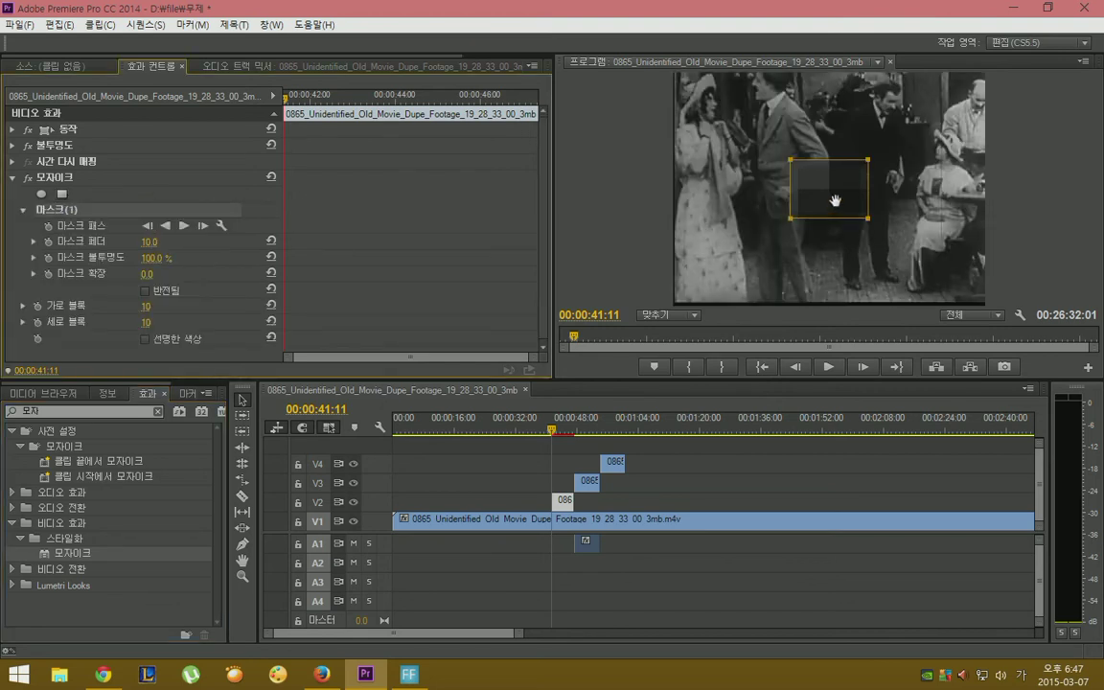
left_click_drag(831, 203, 938, 163)
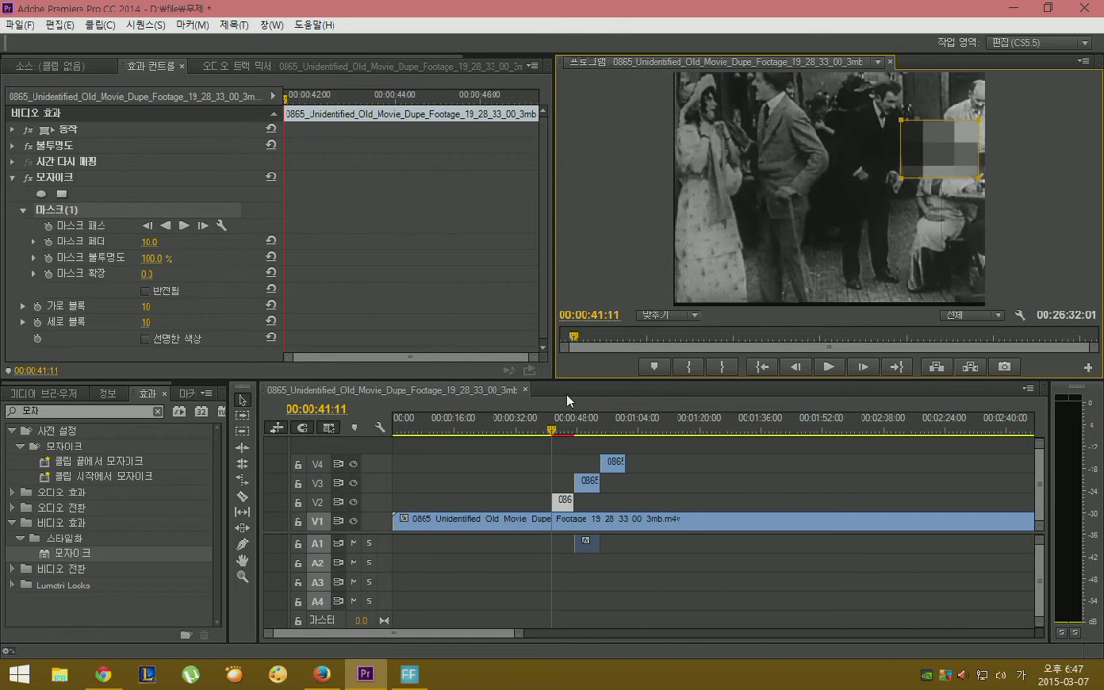
key("space")
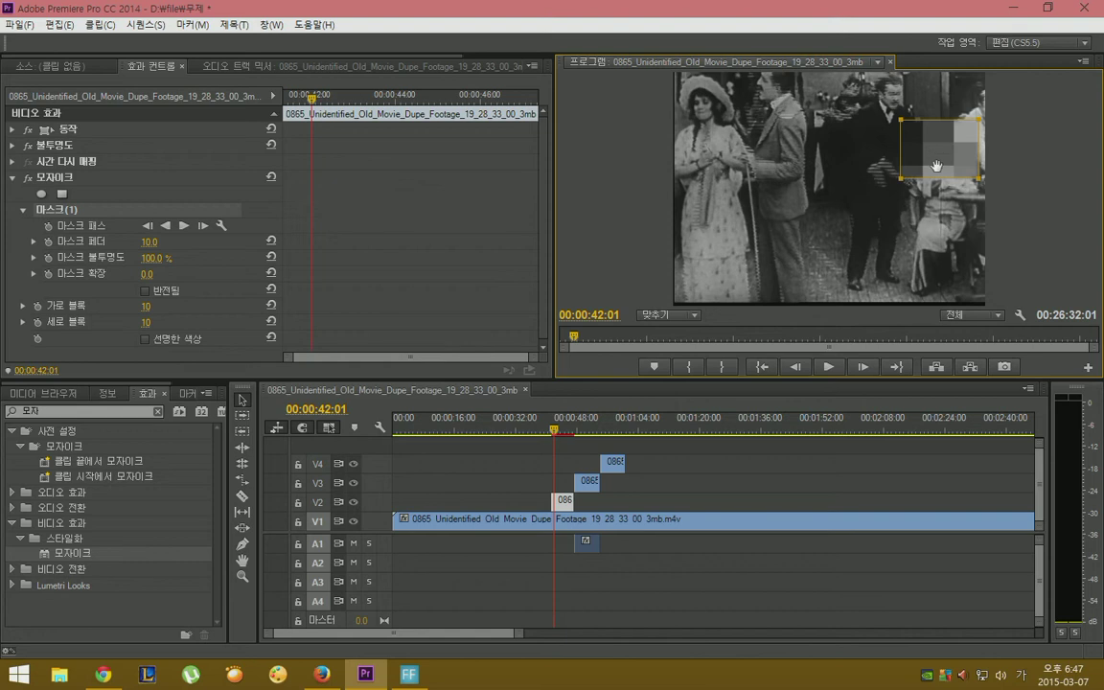
left_click_drag(936, 166, 936, 209)
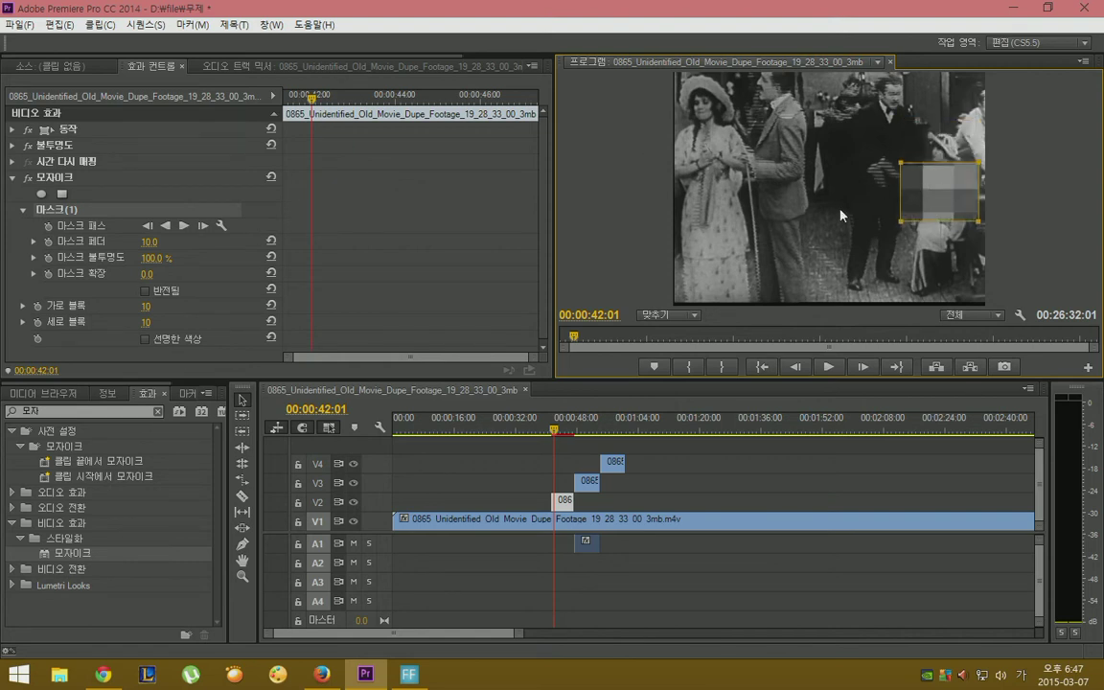
Enable keyframing for the mask path at 00:00:41:16 and move the mask up over the seated woman's head.
left_click(554, 431)
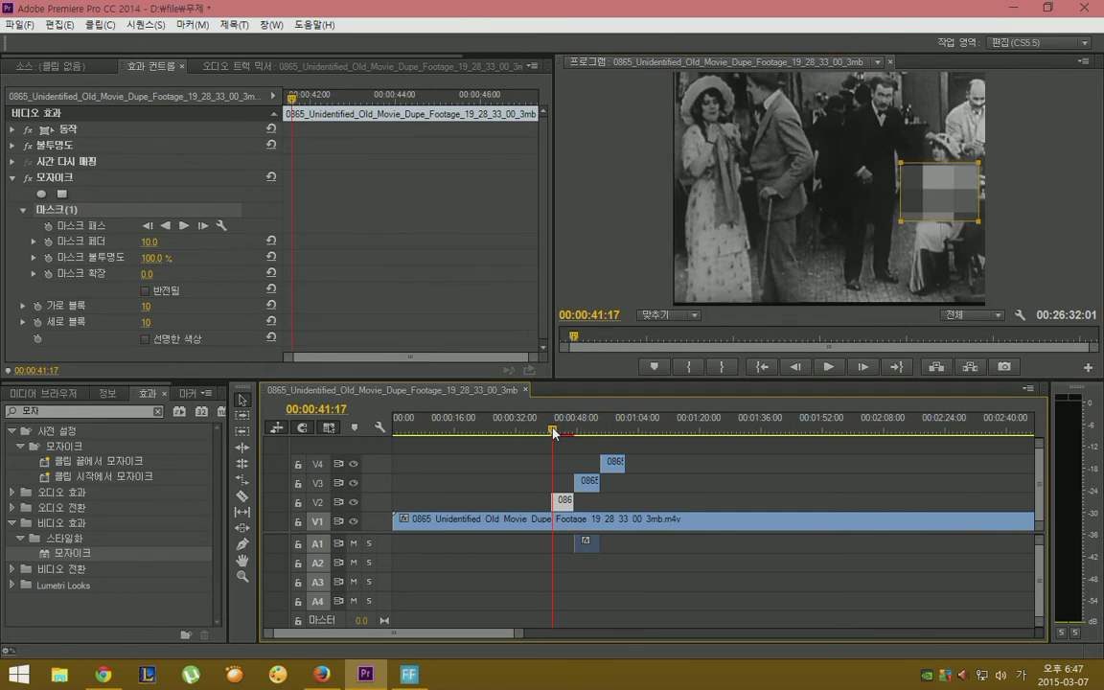
left_click_drag(554, 431, 552, 432)
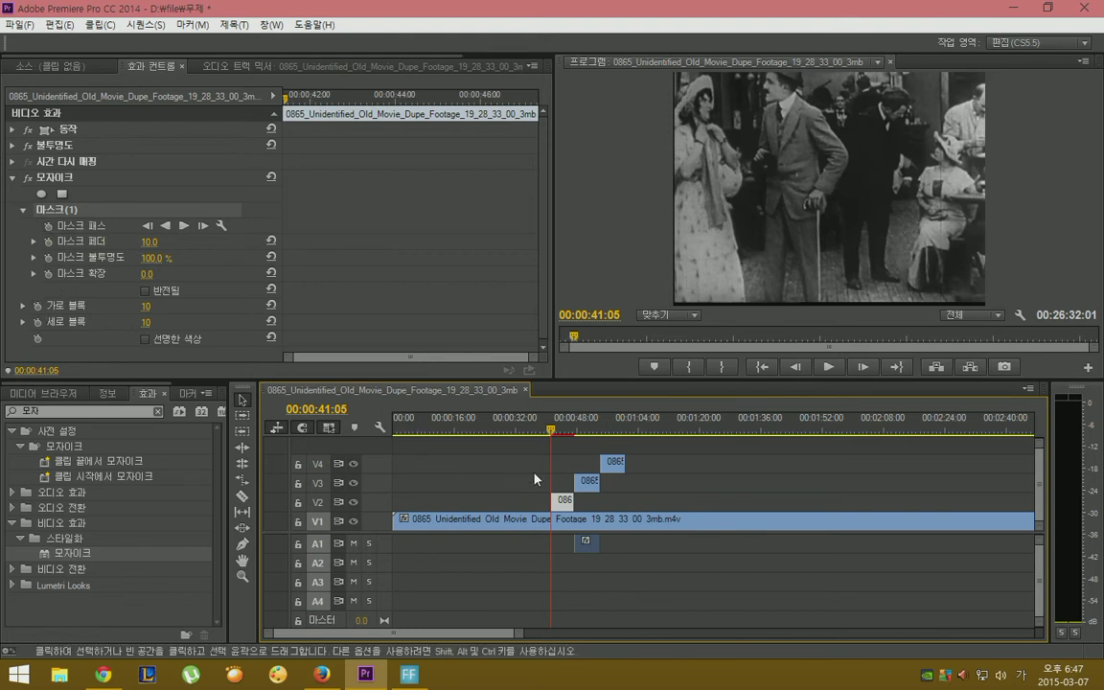
key("space")
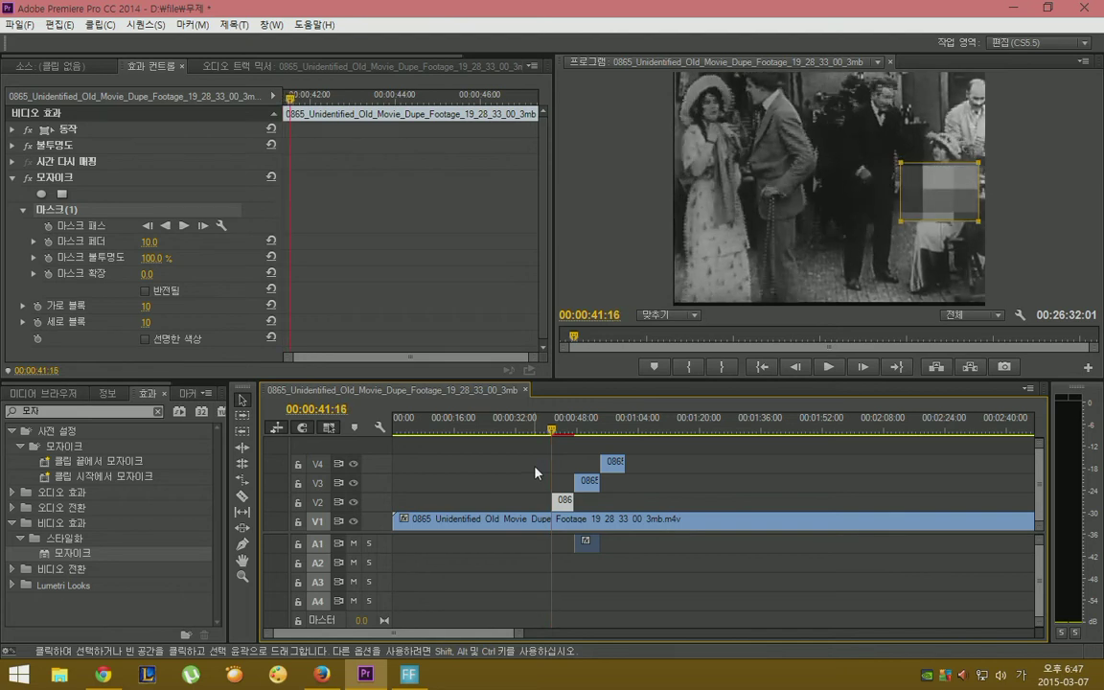
left_click(53, 229)
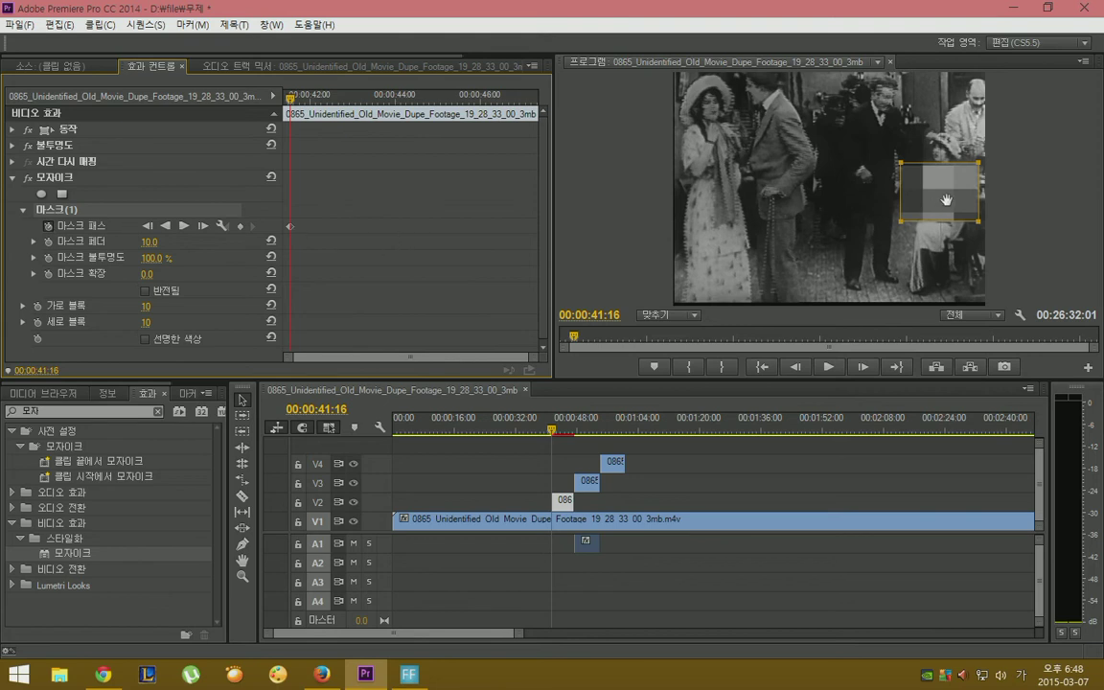
left_click_drag(946, 199, 941, 174)
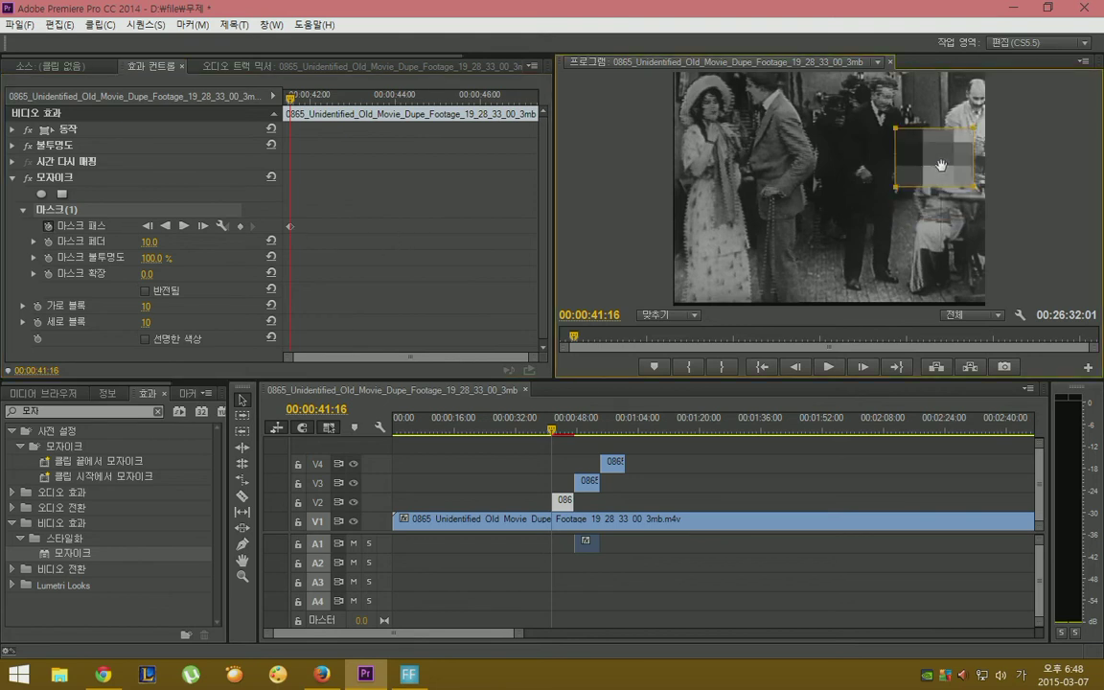
Advance through the frames after 00:00:41:16 and move the mask down in stages, adding mask path keyframes.
key("Right")
key("Right")
key("Right")
key("Right")
key("Right")
key("Right")
key("Right")
key("Right")
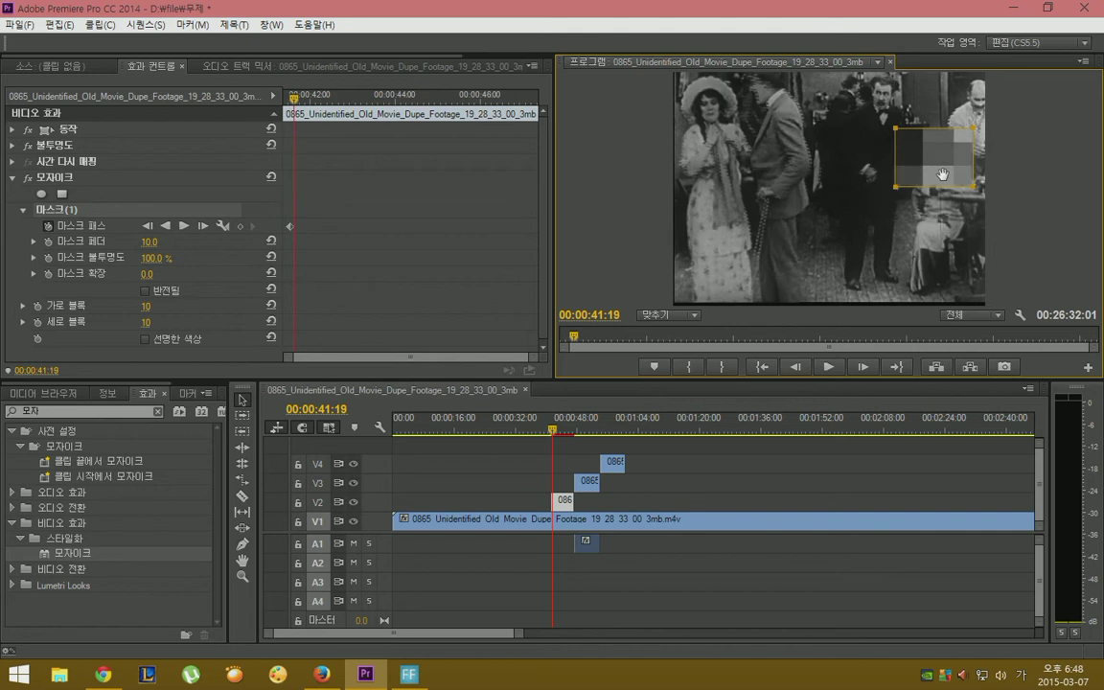
left_click_drag(944, 194, 944, 274)
Advance to 00:00:44:29 and move the mask back up to the seated woman's level, adding a mask path keyframe.
key("Right")
key("Right")
key("Right")
key("Right")
key("Right")
key("Right")
key("Right")
key("Right")
key("Right")
key("Right")
key("Right")
key("Right")
key("Right")
key("Right")
key("Right")
key("Right")
key("Right")
key("Right")
key("Right")
key("Right")
key("Right")
key("Right")
key("Right")
key("Right")
key("Right")
key("Right")
key("Right")
key("Right")
key("Right")
key("Right")
key("Right")
key("Right")
key("Right")
key("Right")
key("Right")
key("Right")
key("Right")
key("Right")
key("Right")
key("Right")
key("Right")
key("Right")
key("Right")
key("Right")
key("Right")
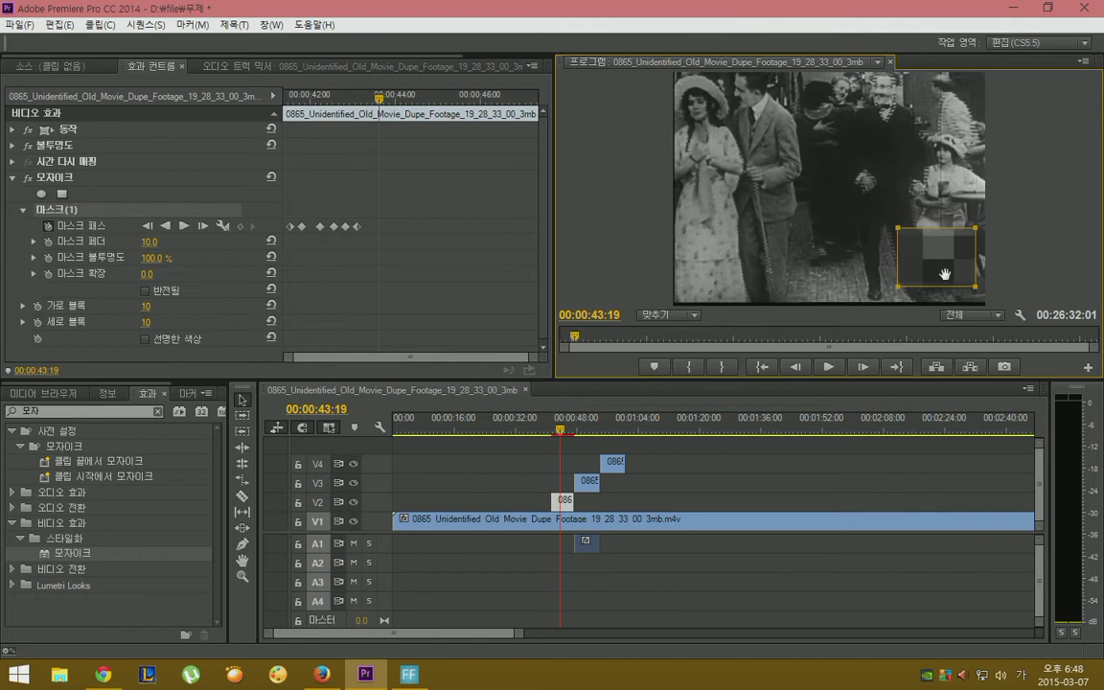
key("Right")
key("Right")
key("Right")
key("Right")
key("Right")
key("Right")
key("Right")
key("Right")
key("Right")
key("Right")
key("Right")
key("Right")
key("Right")
key("Right")
key("Right")
key("Right")
key("Right")
key("Right")
key("Right")
key("Right")
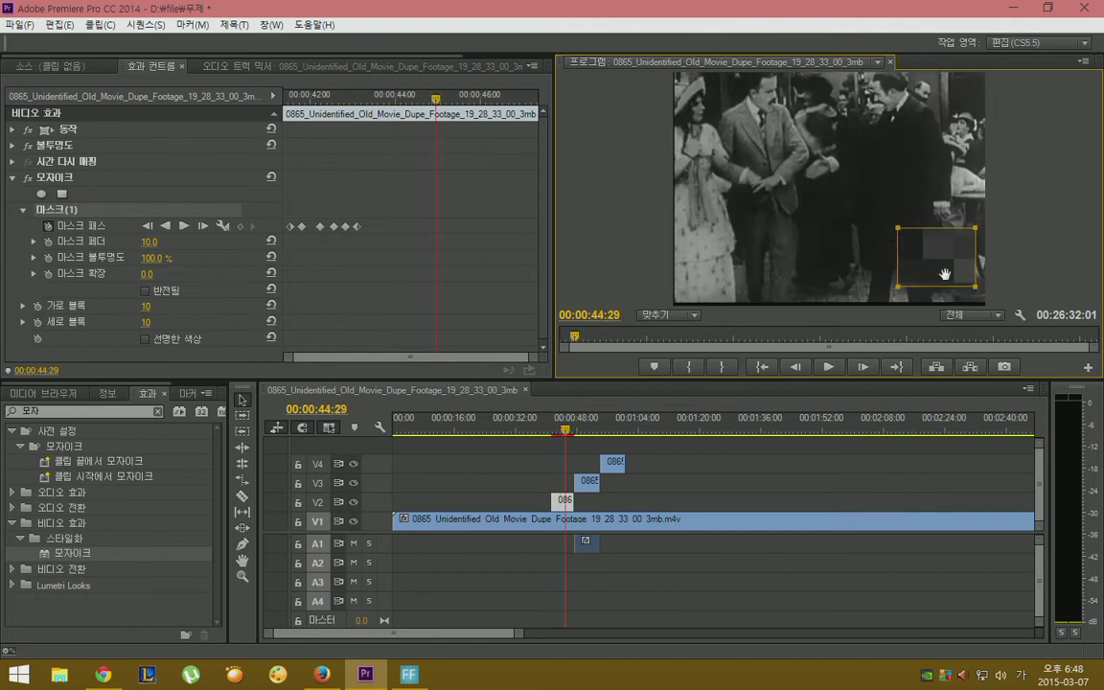
left_click_drag(943, 275, 944, 214)
Step through the V2 segment frame by frame from 00:00:44:29 to 00:00:46:29 to examine the mask's position.
key("Right")
key("Right")
key("Right")
key("Right")
key("Right")
key("Right")
key("Right")
key("Right")
key("Right")
key("Right")
key("Right")
key("Right")
key("Right")
key("Right")
key("Right")
key("Right")
key("Right")
key("Right")
key("Right")
key("Right")
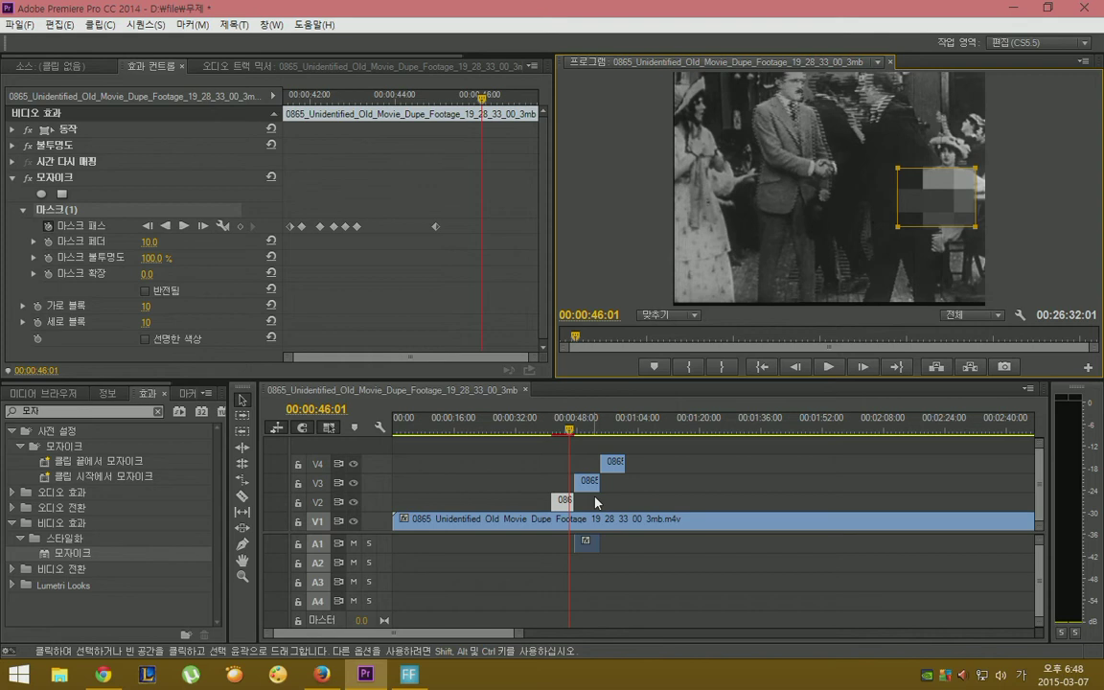
key("Right")
key("Right")
key("Right")
key("Right")
key("Right")
key("Right")
key("Right")
key("Right")
key("Right")
key("Right")
key("Right")
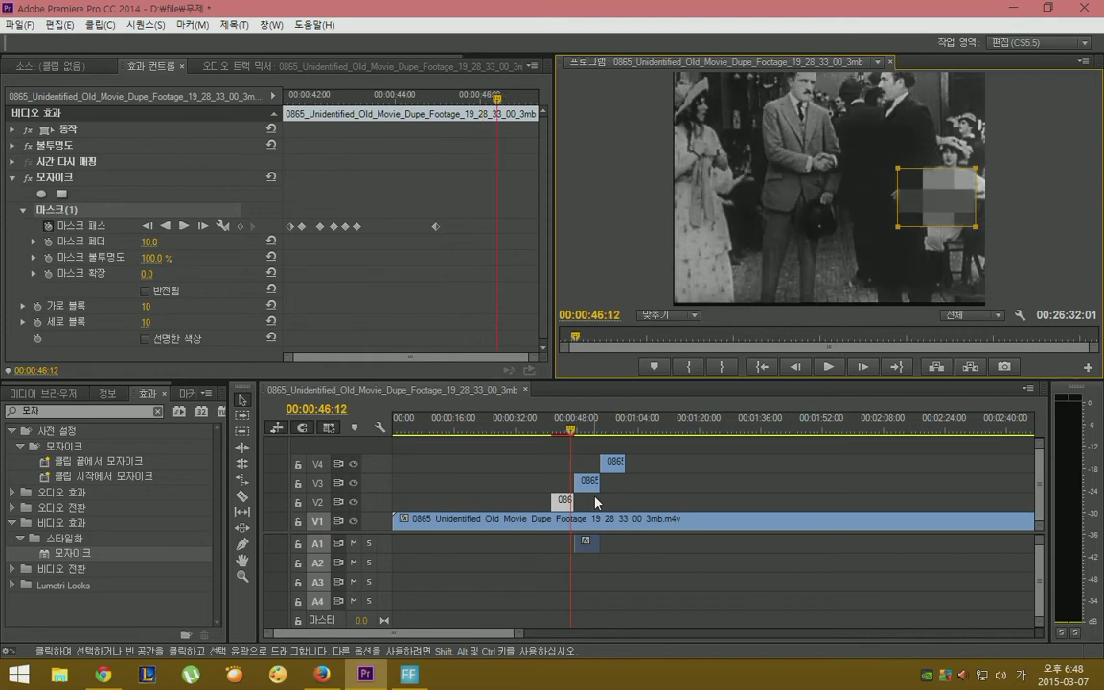
key("Right")
key("Right")
key("Right")
key("Right")
key("Right")
key("Right")
key("Right")
key("Right")
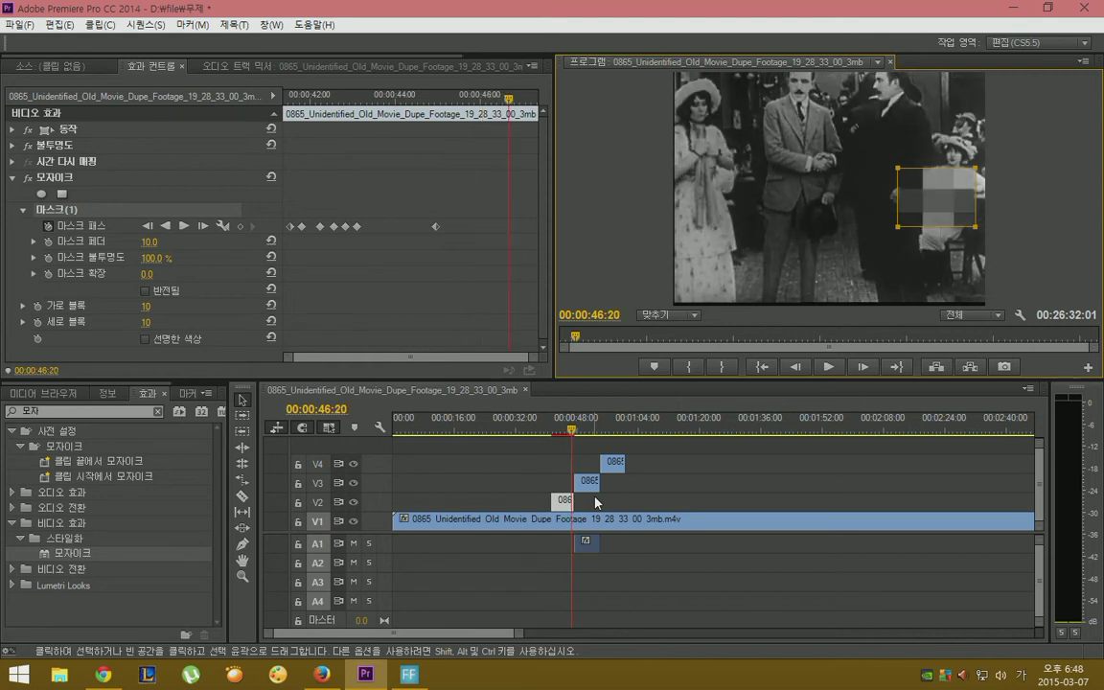
key("Right")
key("Right")
key("Right")
key("Right")
key("Right")
key("Right")
key("Right")
key("Right")
key("Right")
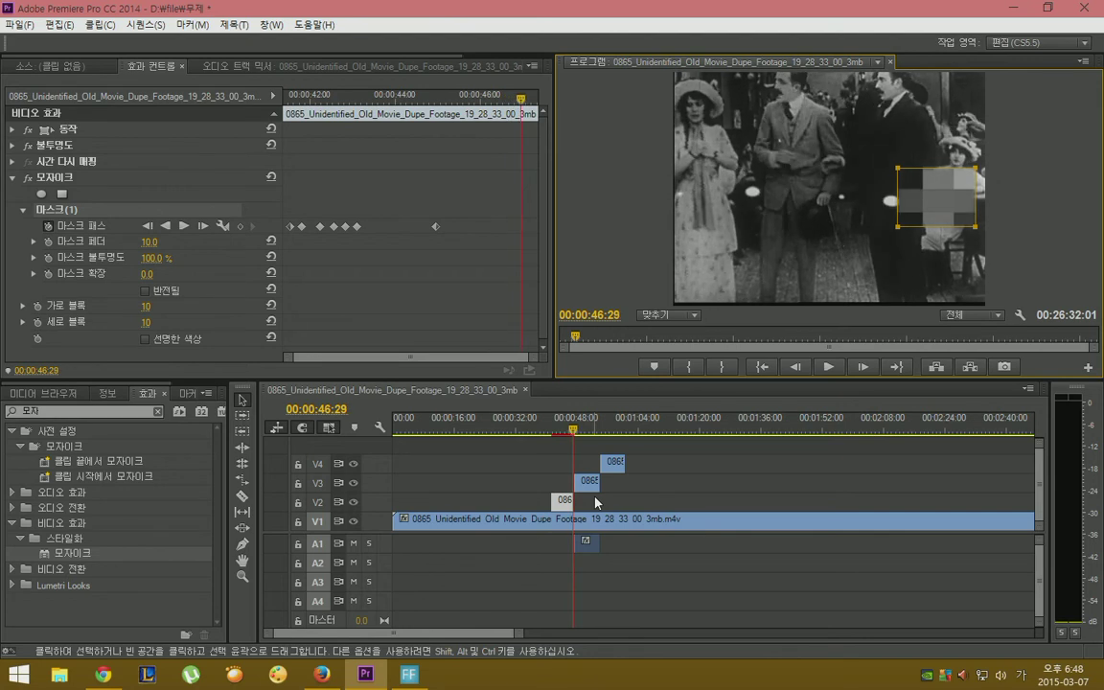
Advance to 00:00:47:00 and move the V2 segment's mask up to the seated woman's head height, adding a mask path keyframe.
key("Right")
left_click_drag(936, 204, 942, 179)
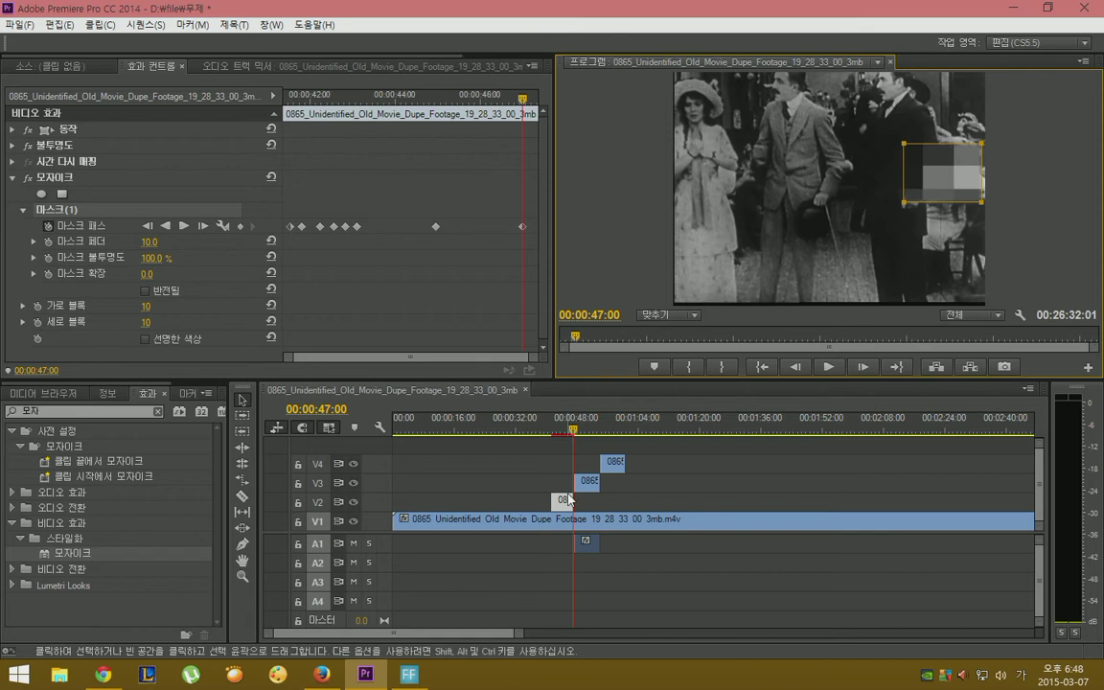
Advance frame by frame from 00:00:47:00 to the start of the V3 segment at 00:00:47:11.
key("Right")
key("Right")
key("Right")
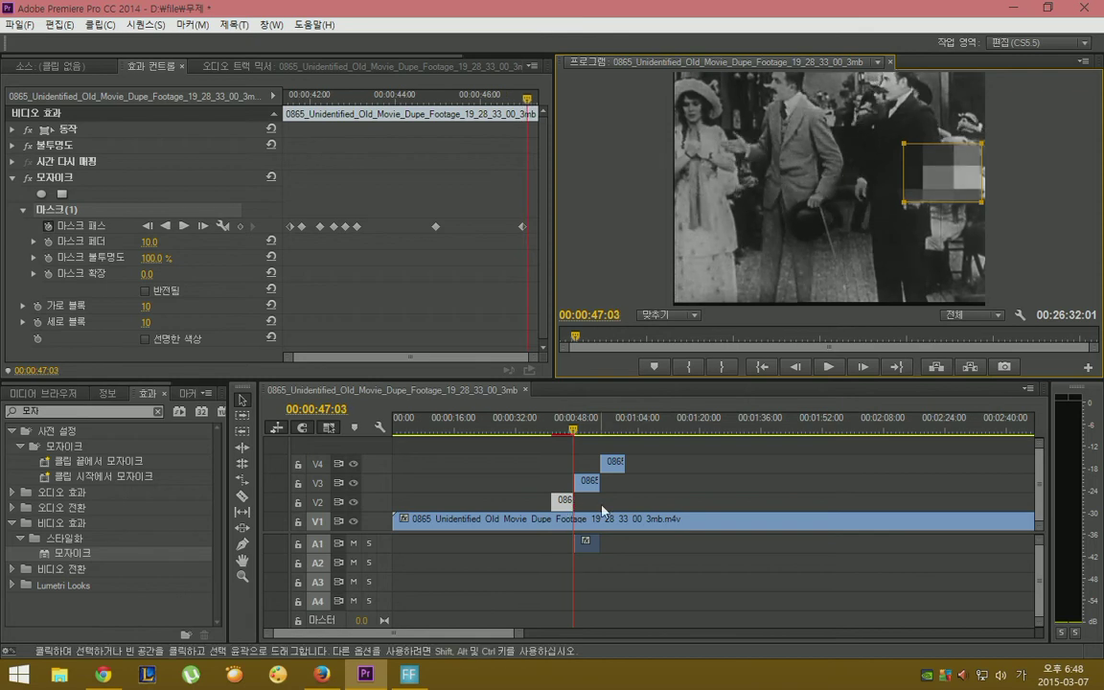
key("Right")
key("Right")
key("Right")
key("Right")
key("Right")
key("Right")
key("Right")
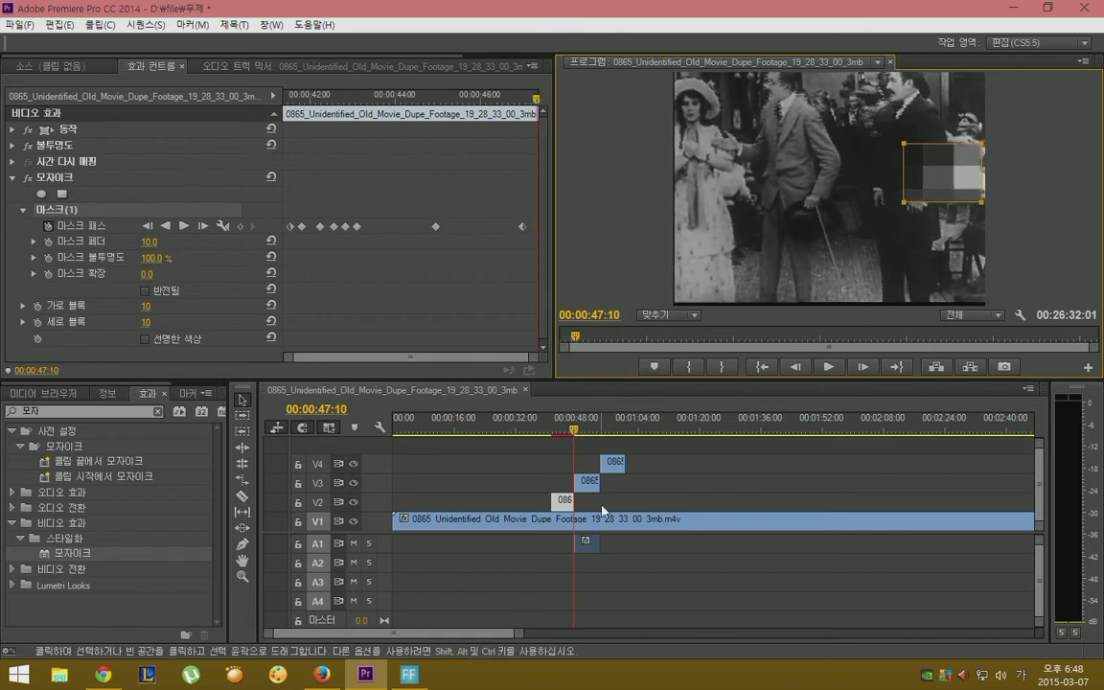
key("Right")
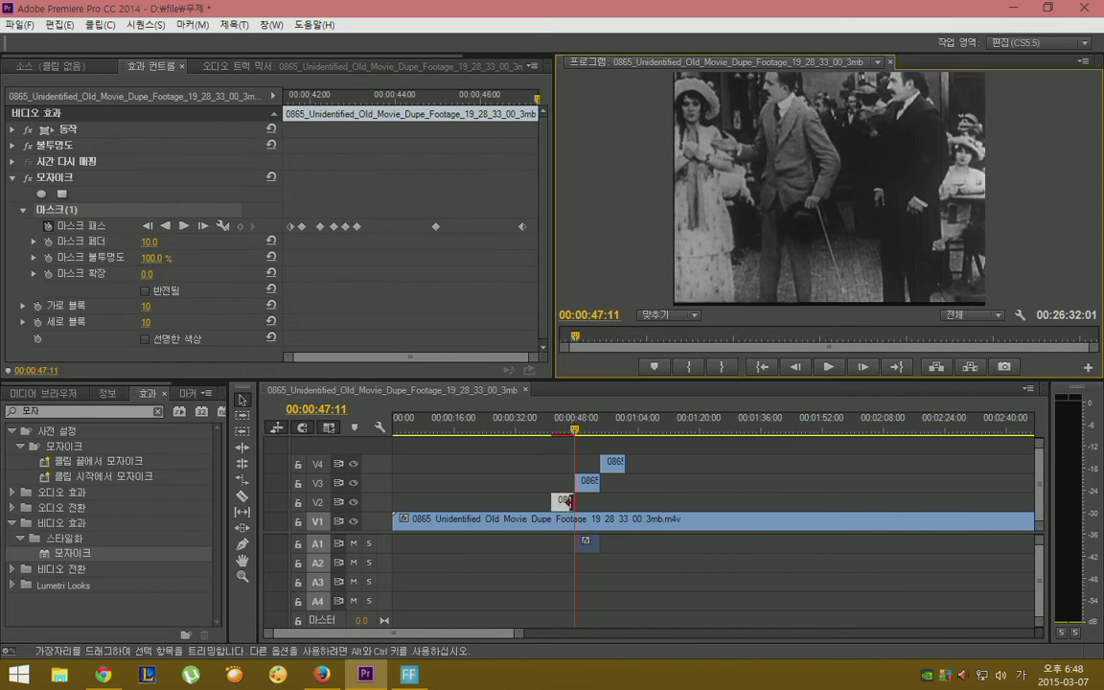
key("Left")
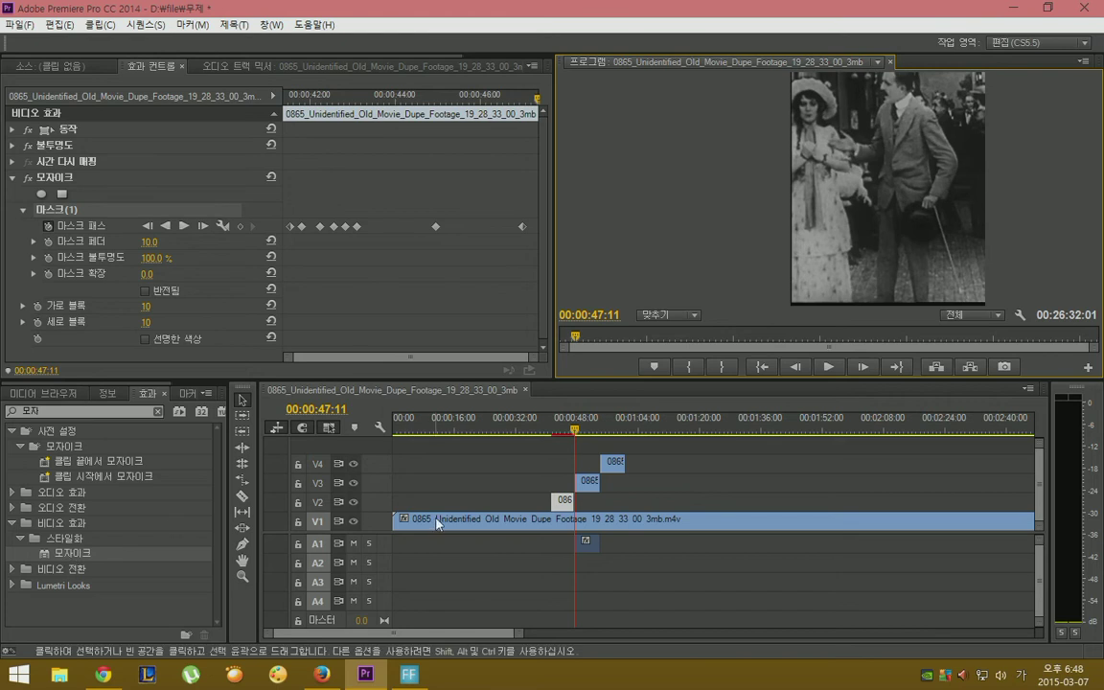
Hide track V2 and apply the Mosaic effect to the V3 segment.
left_click(353, 502)
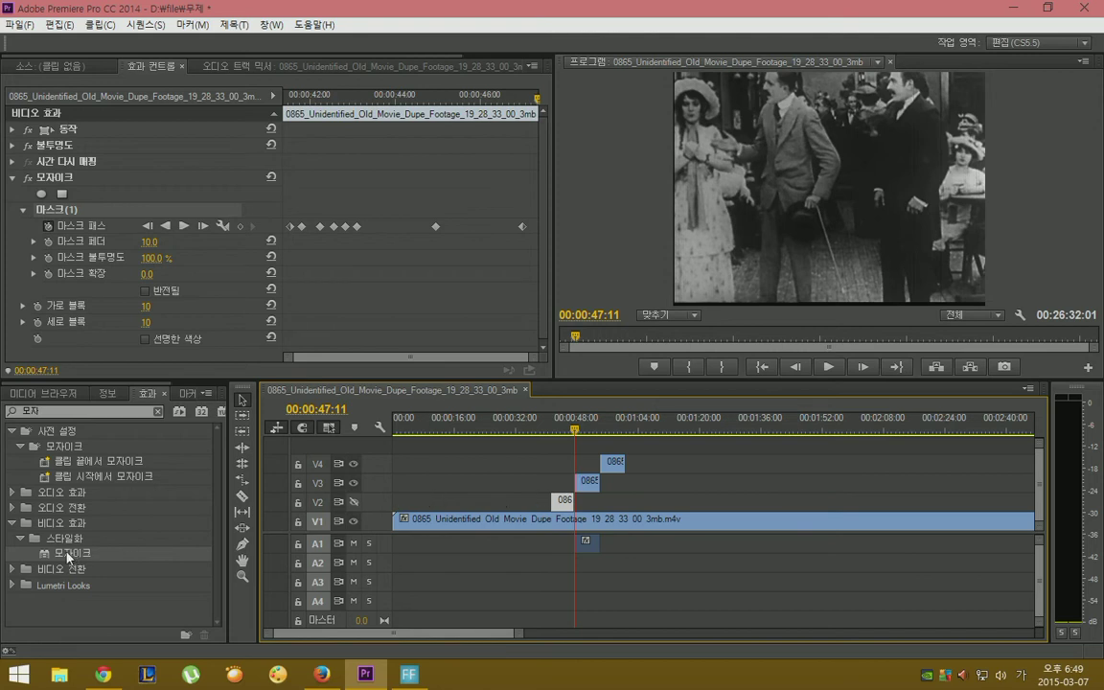
left_click_drag(65, 556, 587, 494)
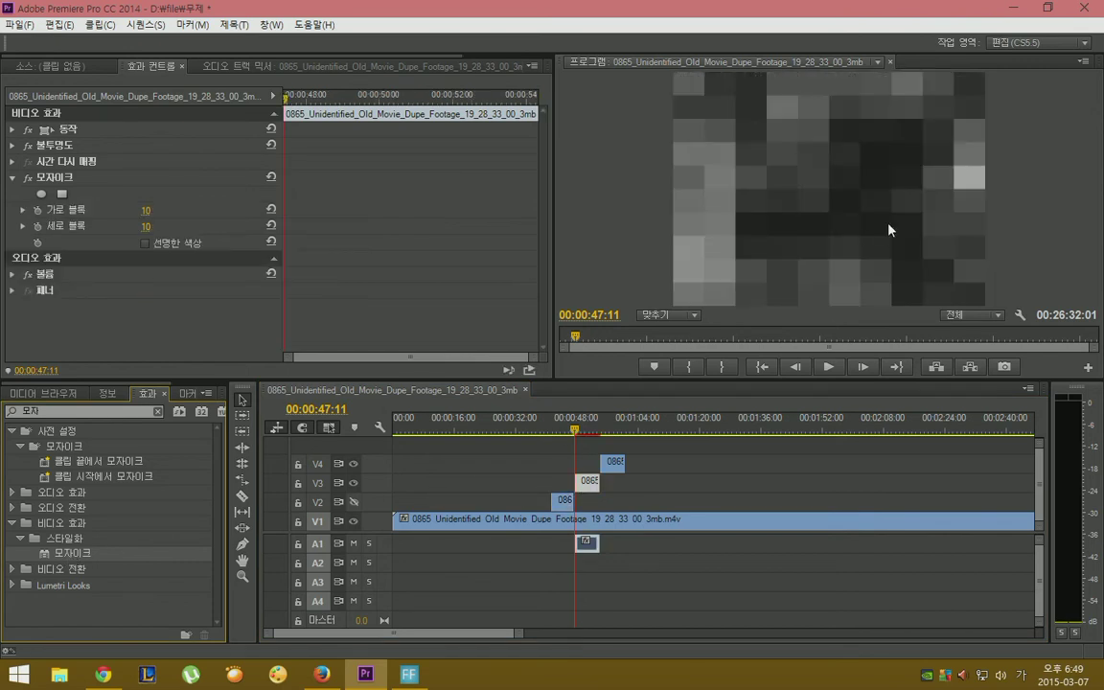
Add an elliptical mask to the V3 Mosaic effect over the standing woman's head and enable mask path keyframing at 00:00:47:11.
left_click(42, 195)
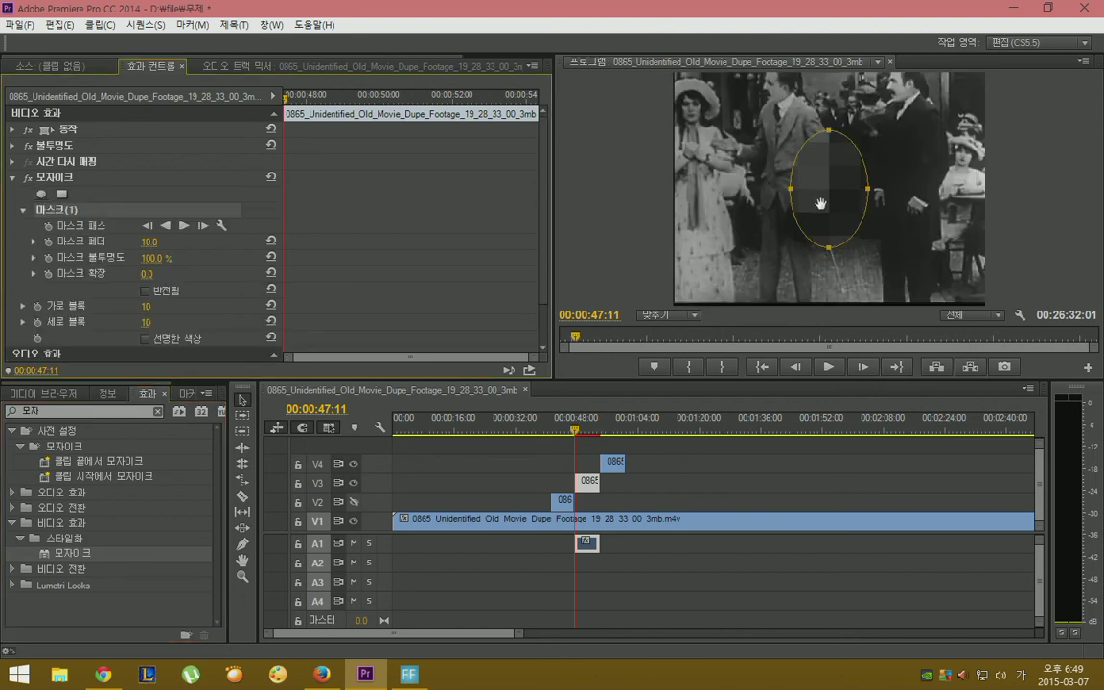
left_click_drag(821, 203, 702, 142)
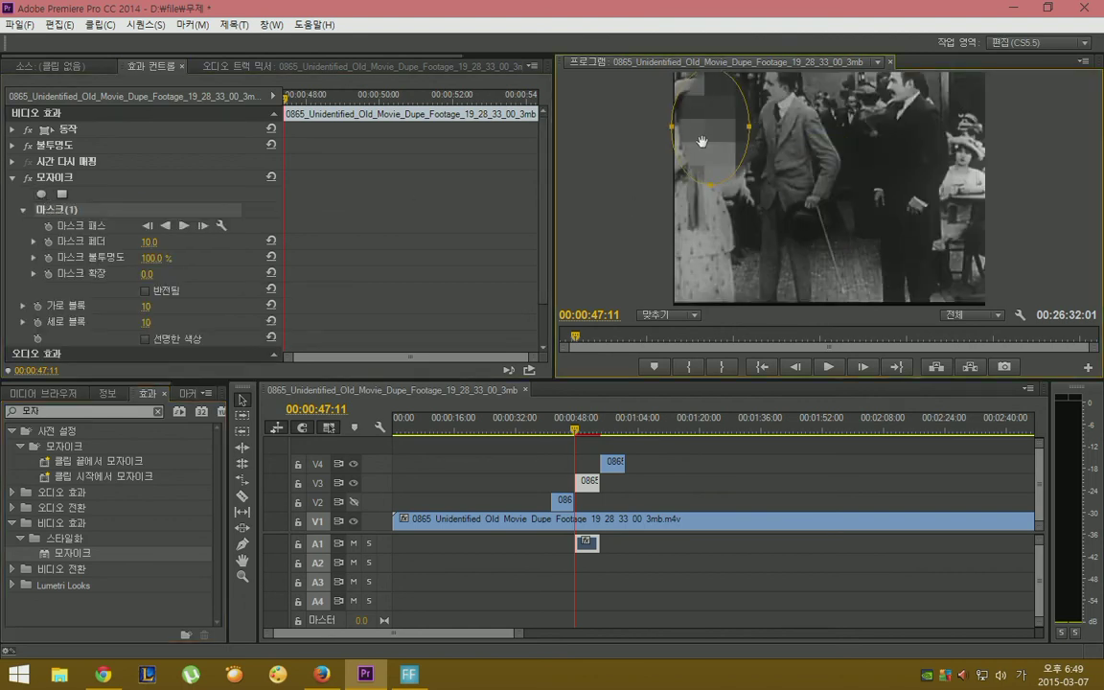
left_click(49, 227)
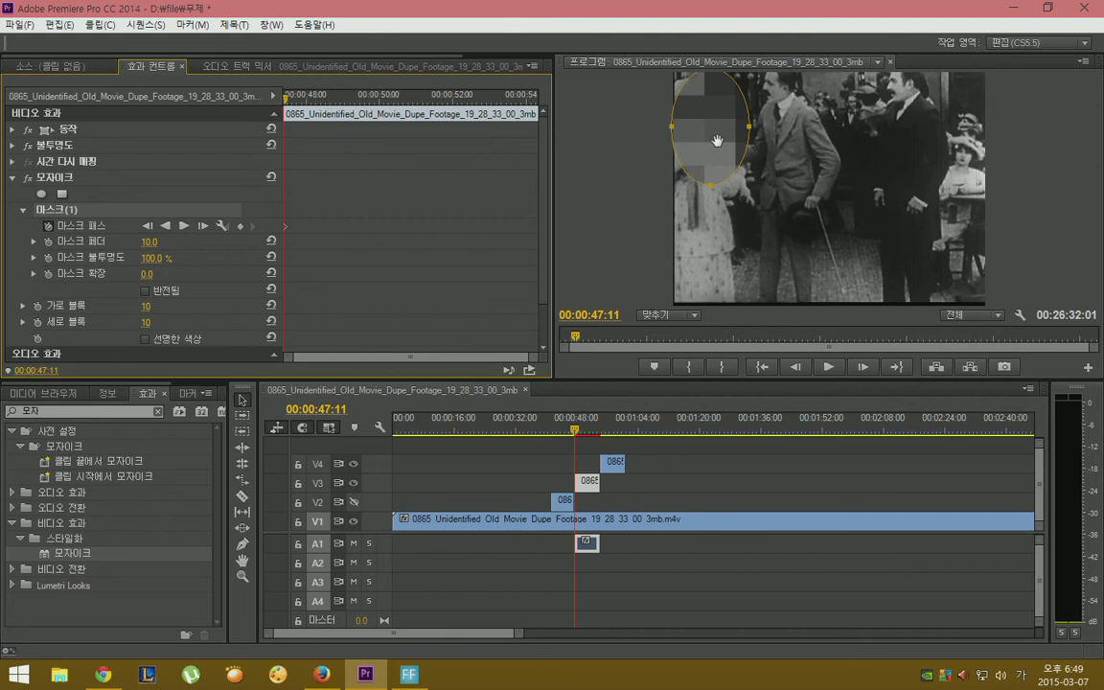
Advance to 00:00:49:03 and move the elliptical mask down to the standing woman's skirt, adding mask path keyframes along the way.
key("Right")
key("Right")
key("Right")
key("Right")
key("Right")
key("Right")
key("Right")
key("Right")
key("Right")
key("Right")
key("Right")
key("Right")
key("Right")
key("Right")
left_click_drag(717, 141, 709, 267)
key("Right")
key("Right")
key("Right")
key("Right")
key("Right")
key("Right")
key("Right")
key("Right")
key("Right")
key("Right")
key("Right")
key("Right")
key("Right")
key("Right")
key("Right")
key("Right")
key("Right")
key("Right")
key("Right")
key("Right")
key("Right")
key("Right")
key("Right")
key("Right")
key("Right")
key("Right")
key("Right")
key("Right")
key("Right")
key("Right")
key("Right")
key("Right")
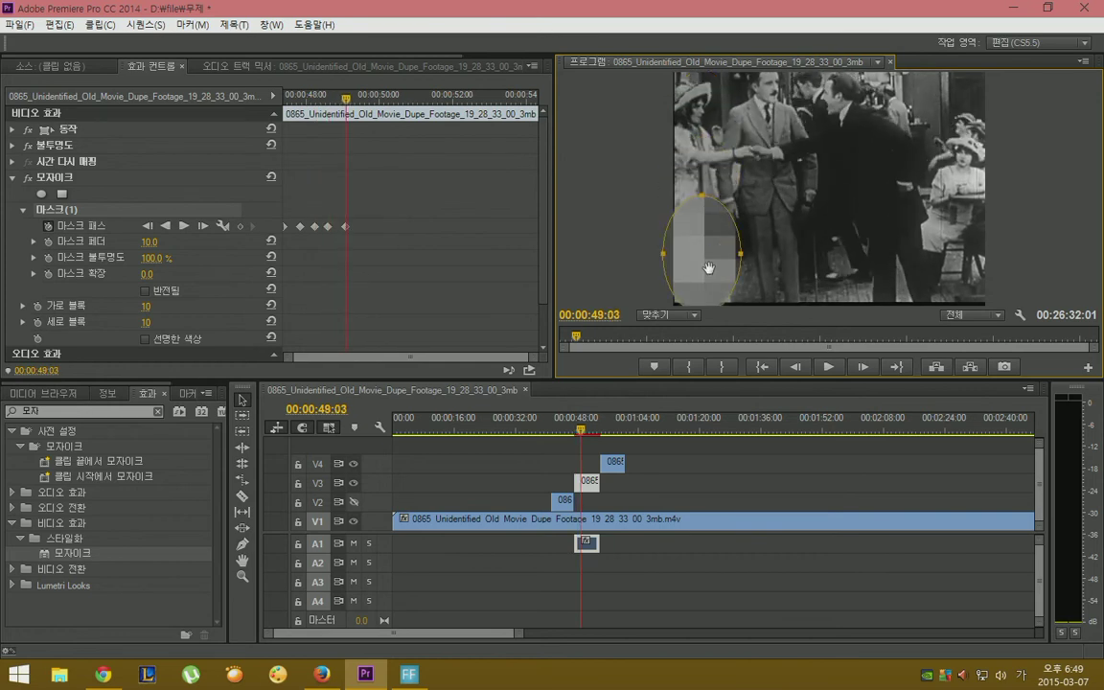
Advance to 00:00:50:03 and move the elliptical mask back up over the standing woman's head, adding mask path keyframes.
key("shift+Right")
key("shift+Right")
key("shift+Right")
left_click_drag(709, 267, 700, 144)
key("shift+Right")
key("shift+Right")
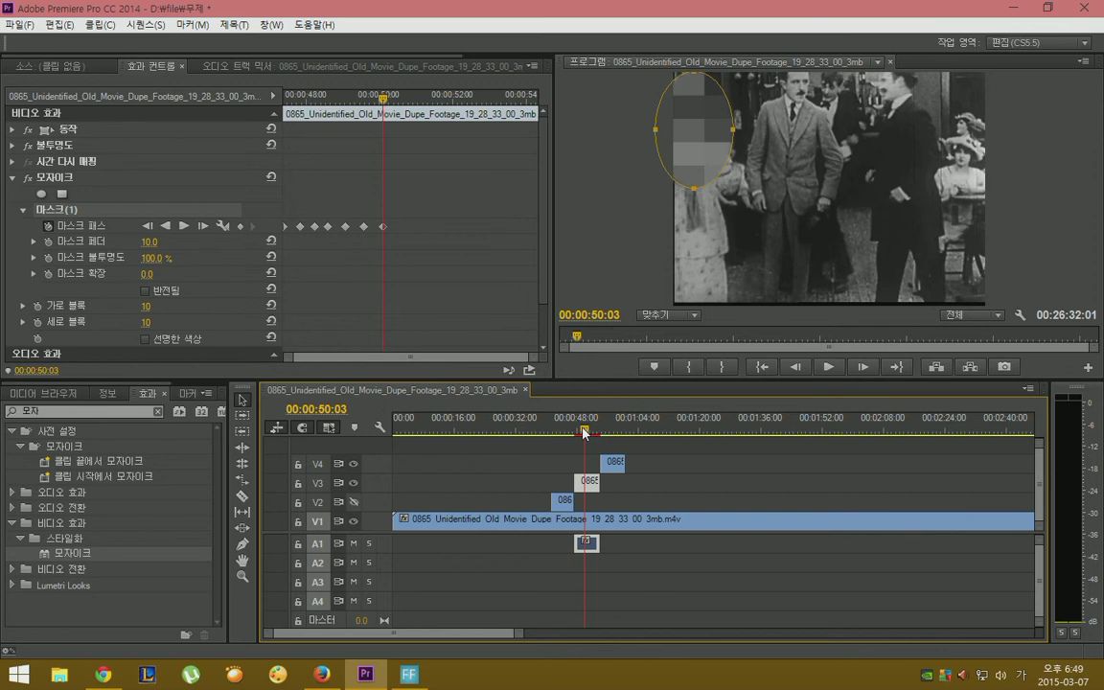
Move the elliptical mask down in two stages at 00:00:53:22 and 00:00:53:23, adding mask path keyframes.
left_click_drag(584, 433, 599, 433)
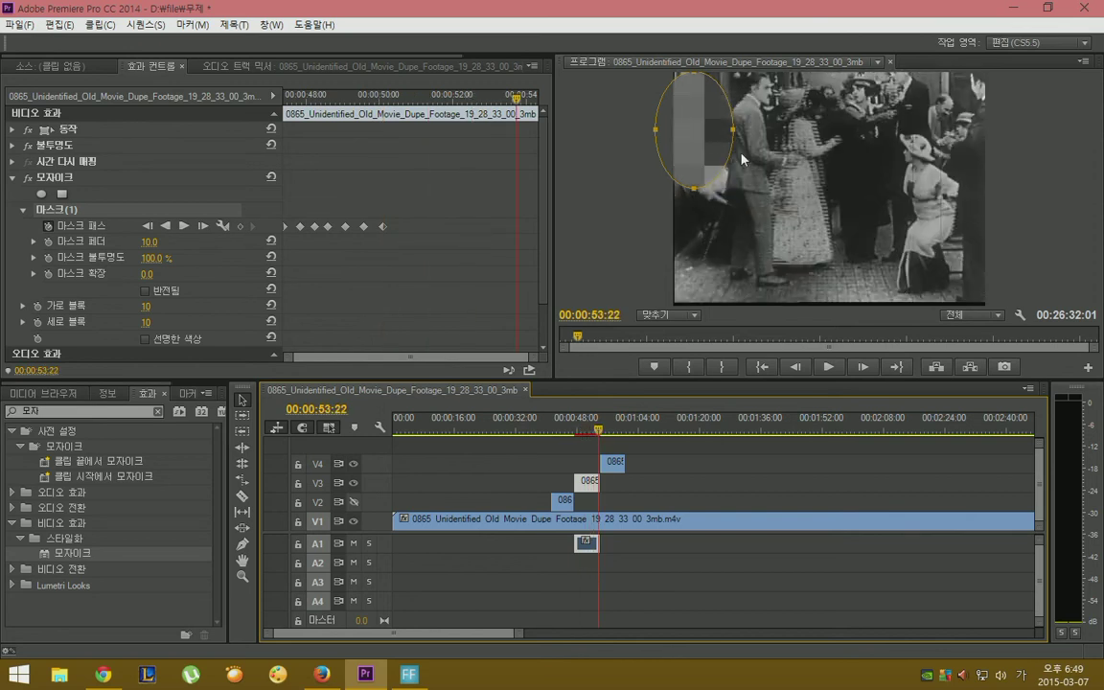
left_click_drag(709, 134, 715, 188)
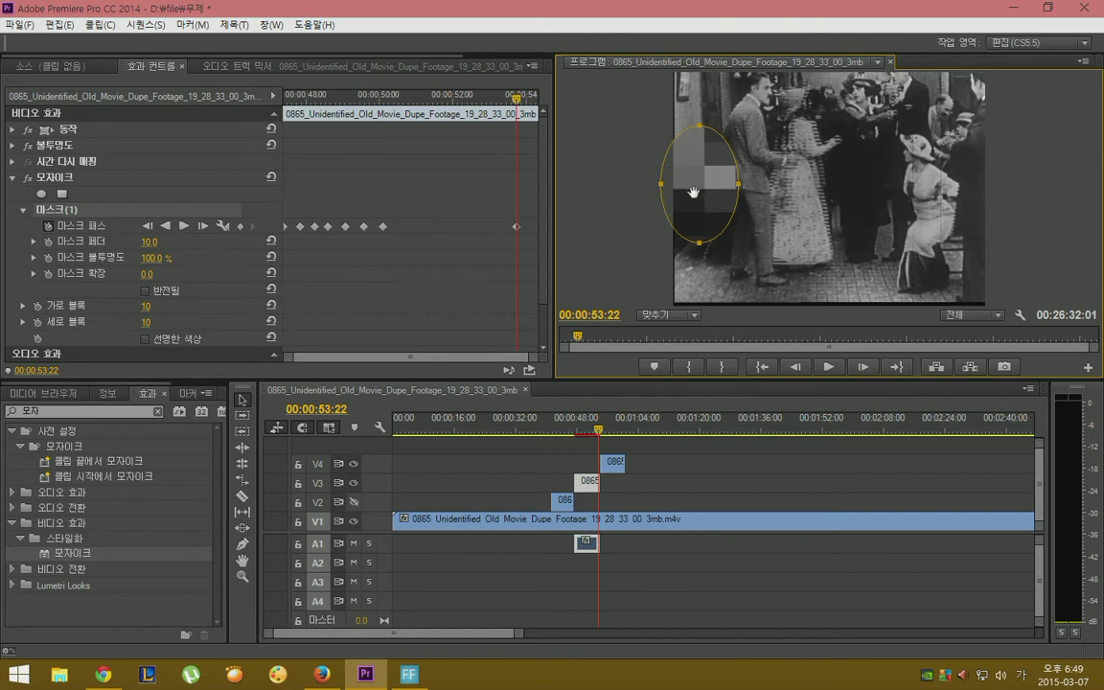
key("Right")
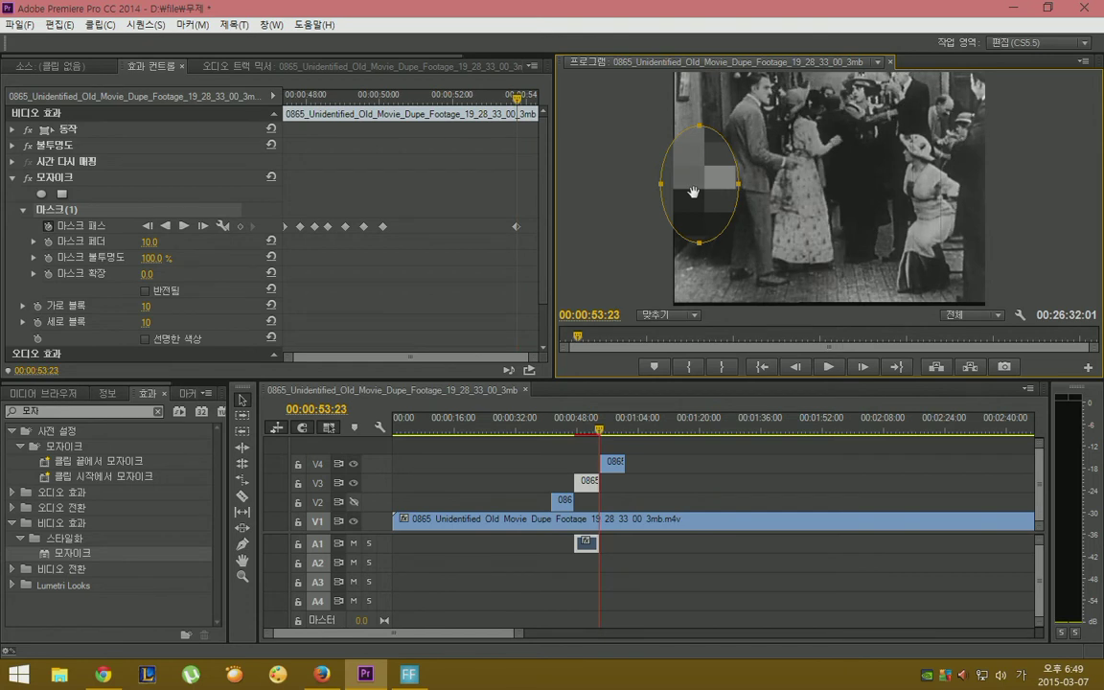
left_click_drag(692, 191, 697, 227)
Advance frame by frame from 00:00:53:23 past the end of the V3 segment to 00:00:54:13.
key("Right")
key("Right")
key("Right")
key("Right")
key("Right")
key("Right")
key("Right")
key("Right")
key("Right")
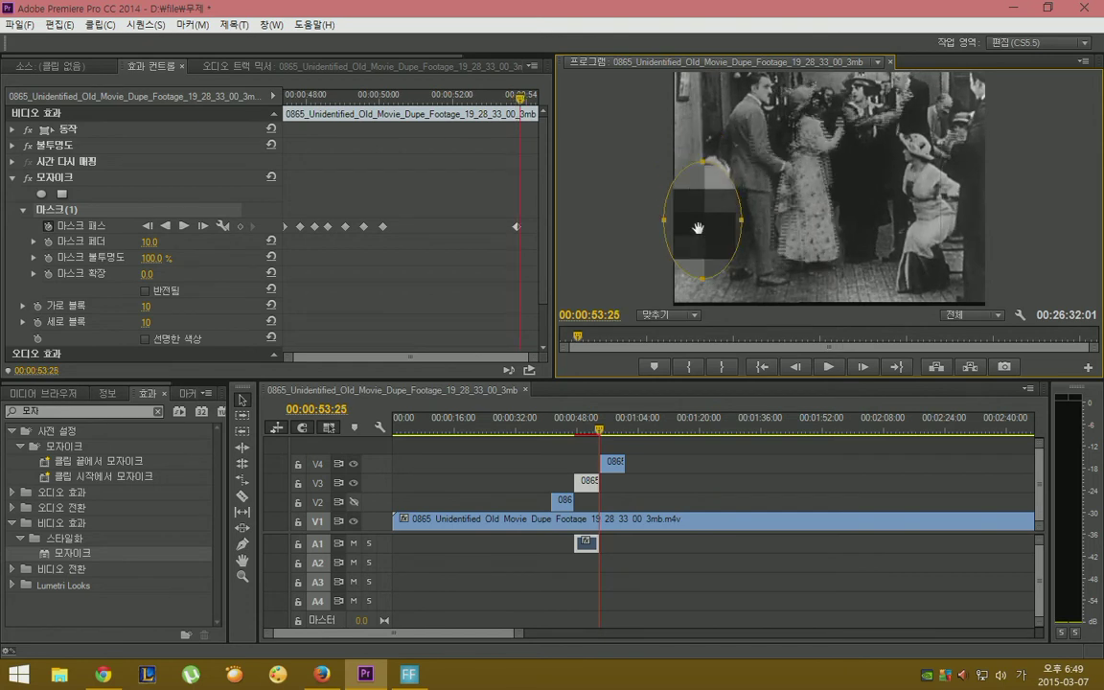
key("Right")
key("Right")
key("Right")
key("Right")
key("Right")
key("Right")
key("Right")
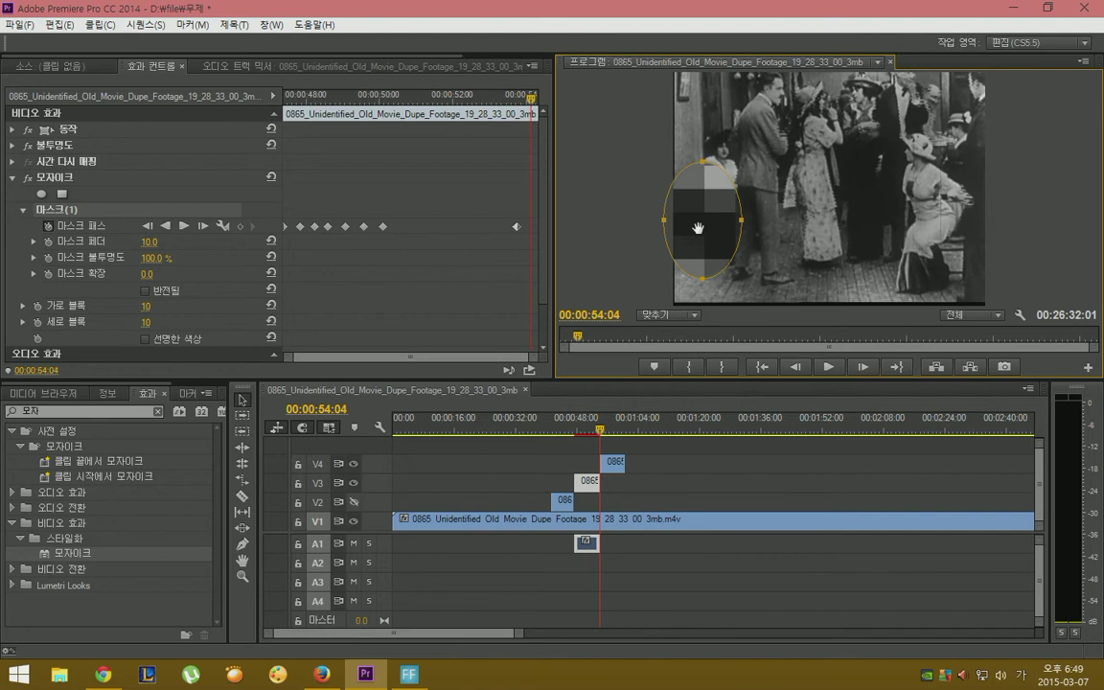
key("Right")
key("Right")
key("Right")
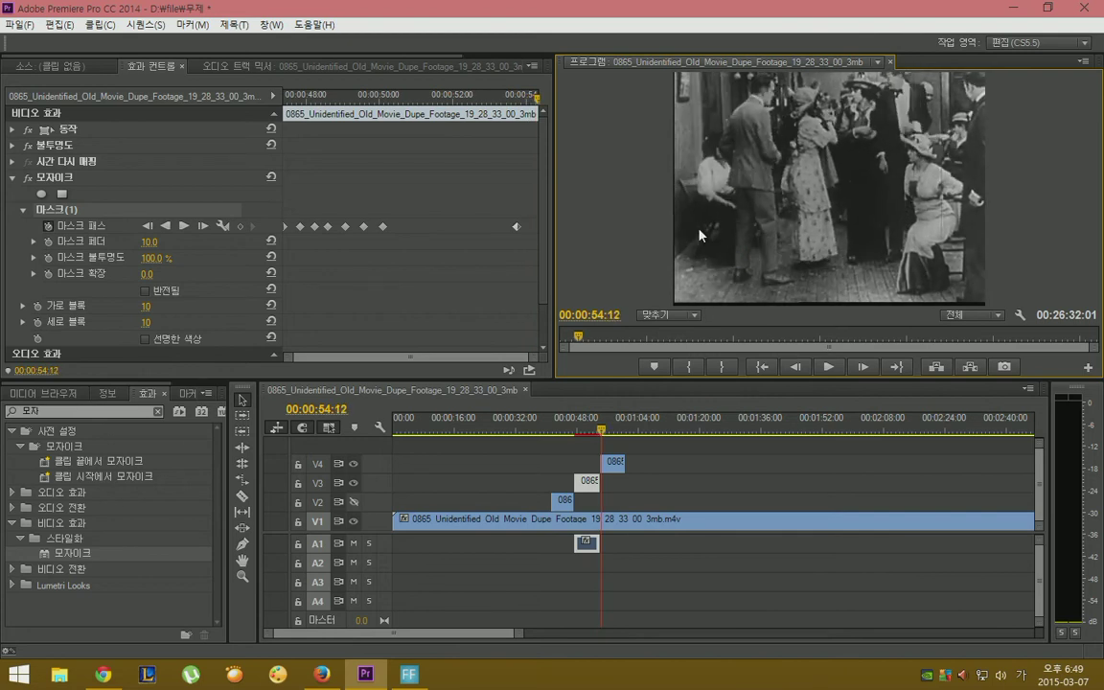
key("Right")
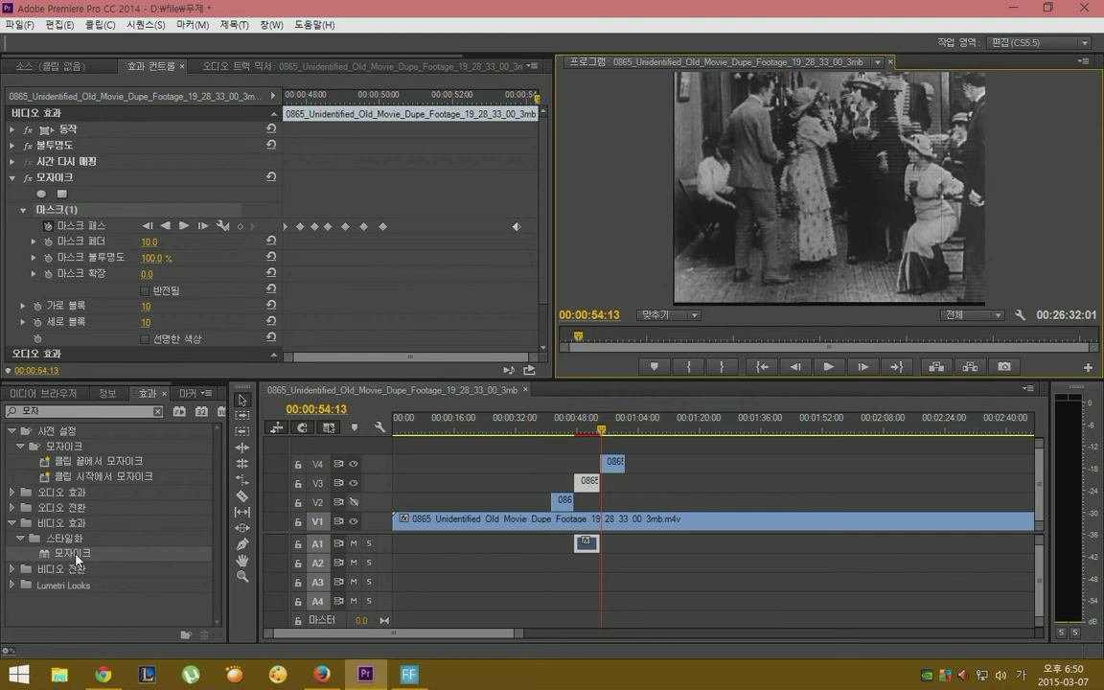
Apply the Mosaic effect to the V4 segment and add a rectangular mask to it.
left_click_drag(81, 559, 611, 462)
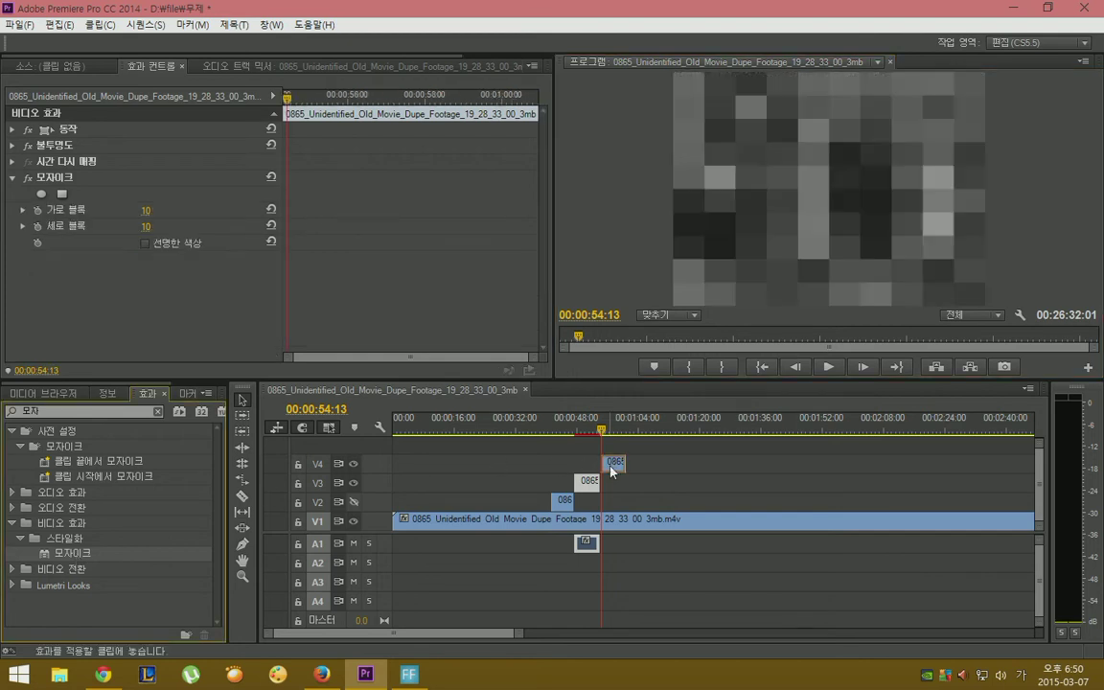
left_click(62, 194)
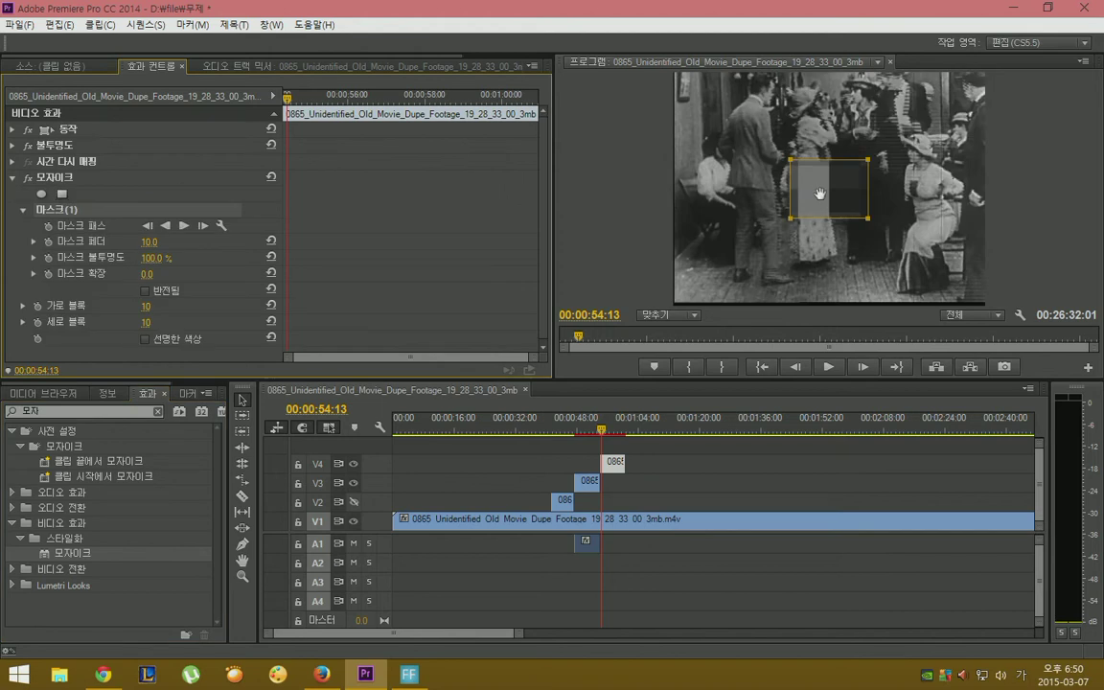
Move the rectangular mask down to the feet of the woman in the patterned dress and enable mask path keyframing at 00:00:54:14.
left_click_drag(820, 194, 809, 275)
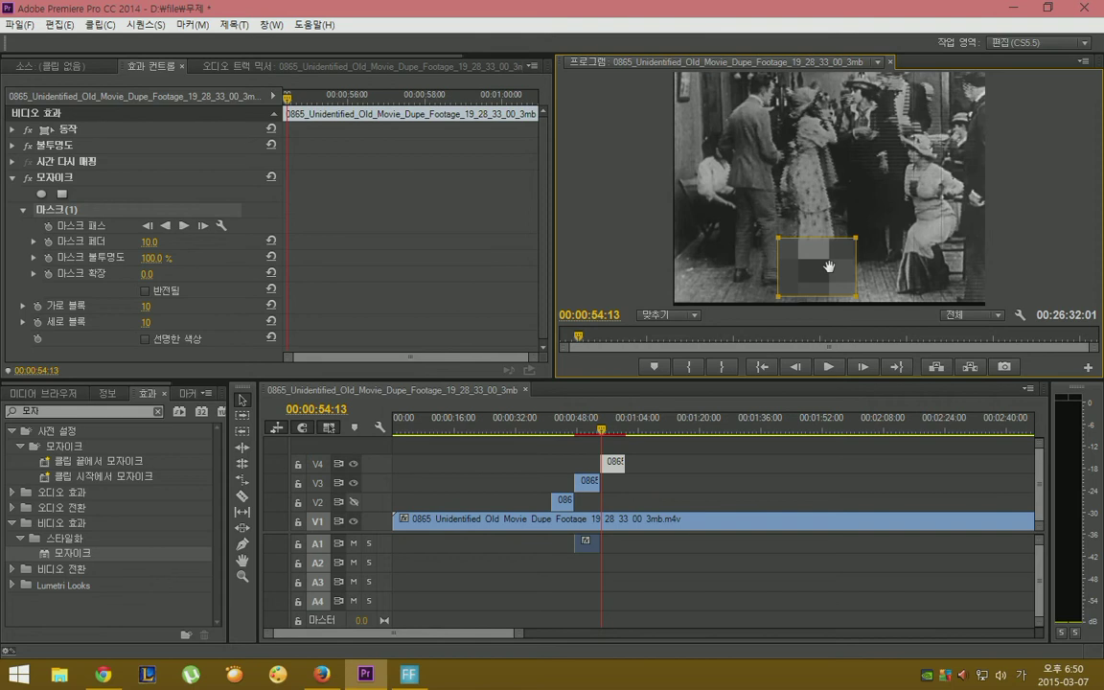
key("Right")
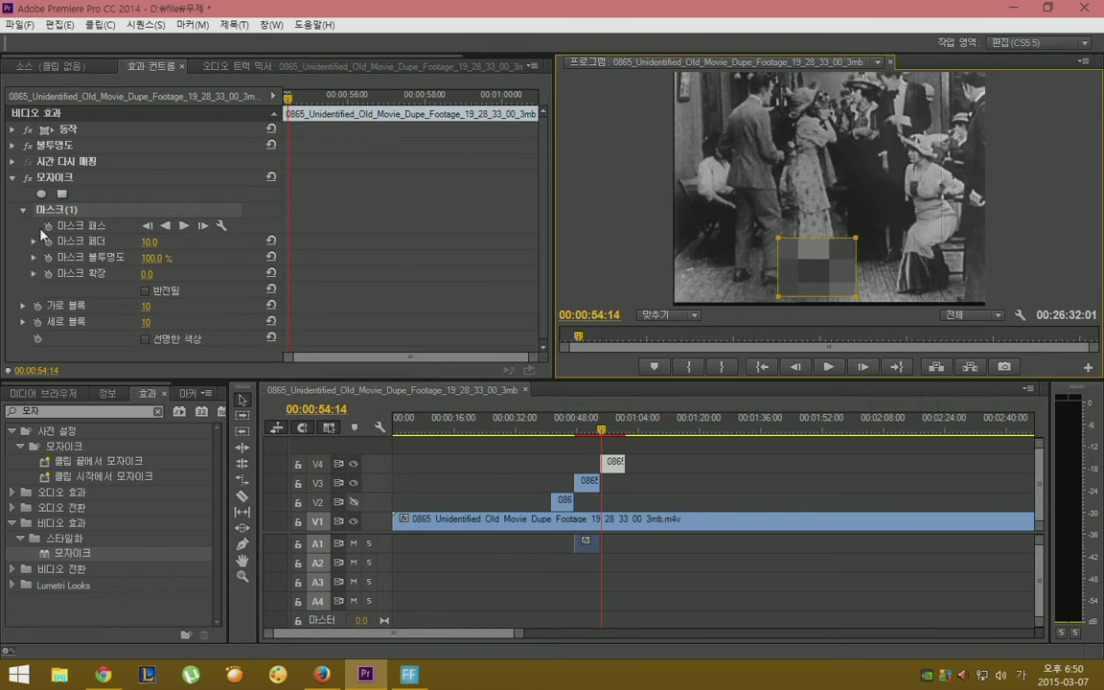
left_click(48, 226)
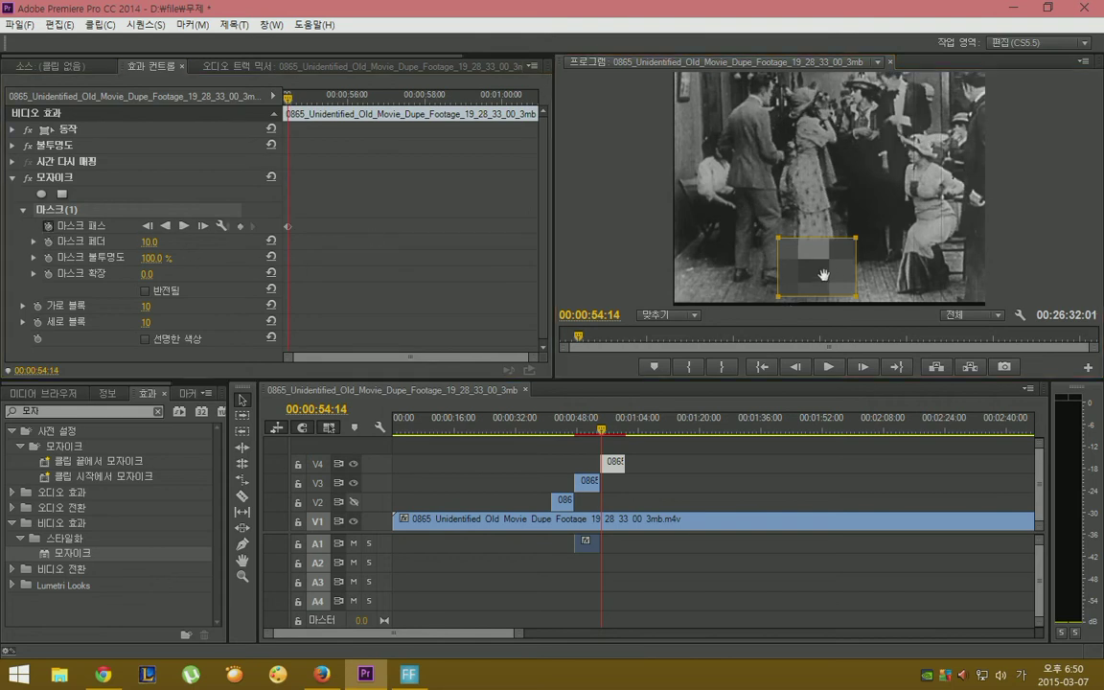
Advance frame by frame through the V4 segment from 00:00:54:14 to 00:00:57:27, repositioning the rectangular mask at intervals to add mask path keyframes.
left_click_drag(823, 275, 779, 238)
key("Right")
key("Right")
key("Right")
key("Right")
key("Right")
key("Right")
key("Right")
key("Right")
key("Right")
key("Right")
key("Right")
key("Right")
key("Right")
key("Right")
key("Right")
key("Right")
key("Right")
key("Right")
key("Right")
key("Right")
key("Right")
key("Right")
key("Right")
key("Right")
key("Right")
key("Right")
key("Right")
key("Right")
key("Right")
key("Right")
key("Right")
key("Right")
key("Right")
key("Right")
key("Right")
key("Right")
key("Right")
key("Right")
key("Right")
key("Right")
key("Right")
key("Right")
key("Right")
key("Right")
key("Right")
key("Right")
key("Right")
key("Right")
key("Right")
key("Right")
key("Right")
key("Right")
key("Right")
key("Right")
key("Right")
key("Right")
key("Right")
key("Right")
key("Right")
key("Right")
key("Right")
key("Right")
key("Right")
key("Right")
key("Right")
key("Right")
key("Right")
key("Right")
key("Right")
key("Right")
key("Right")
key("Right")
key("Right")
key("Right")
key("Right")
key("Right")
key("Right")
key("Right")
key("Right")
key("Right")
key("Right")
key("Right")
key("Right")
key("Right")
key("Right")
key("Right")
key("Right")
key("Right")
key("Right")
key("Right")
key("Right")
key("Right")
key("Right")
key("Right")
key("Right")
key("Right")
key("Right")
key("Right")
key("Right")
key("Right")
key("Right")
key("Right")
key("Right")
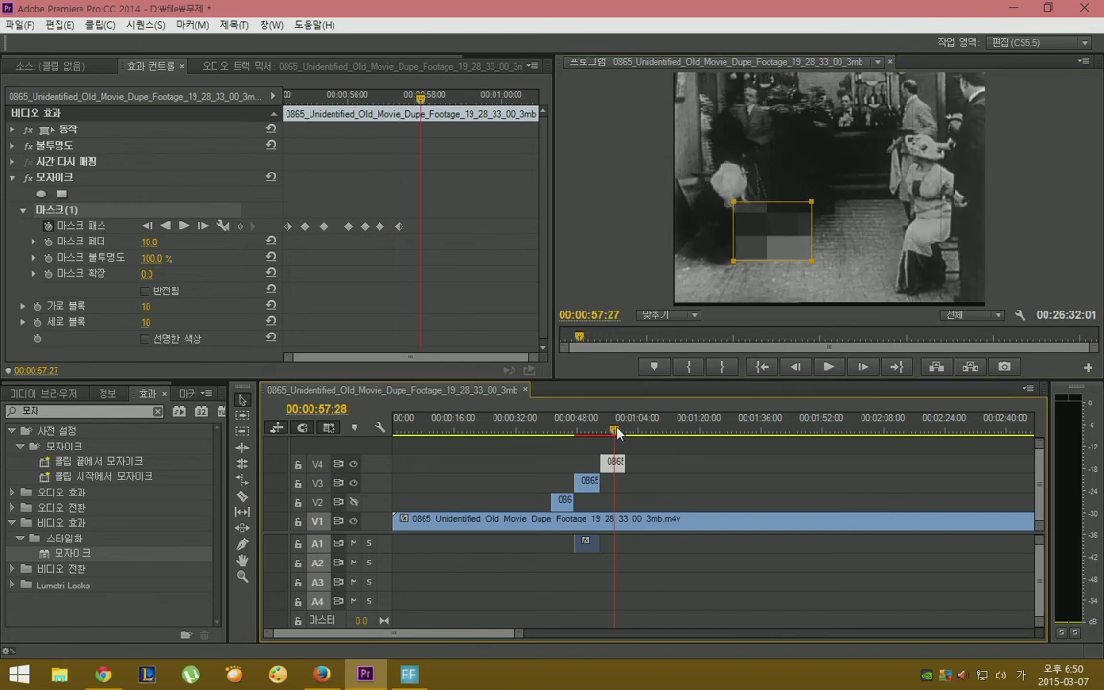
Move the rectangular mask to the upper right of the picture at 00:00:59:28, and advance to the end of the V4 segment at 00:01:00:15.
left_click_drag(616, 432, 622, 432)
left_click_drag(773, 230, 942, 142)
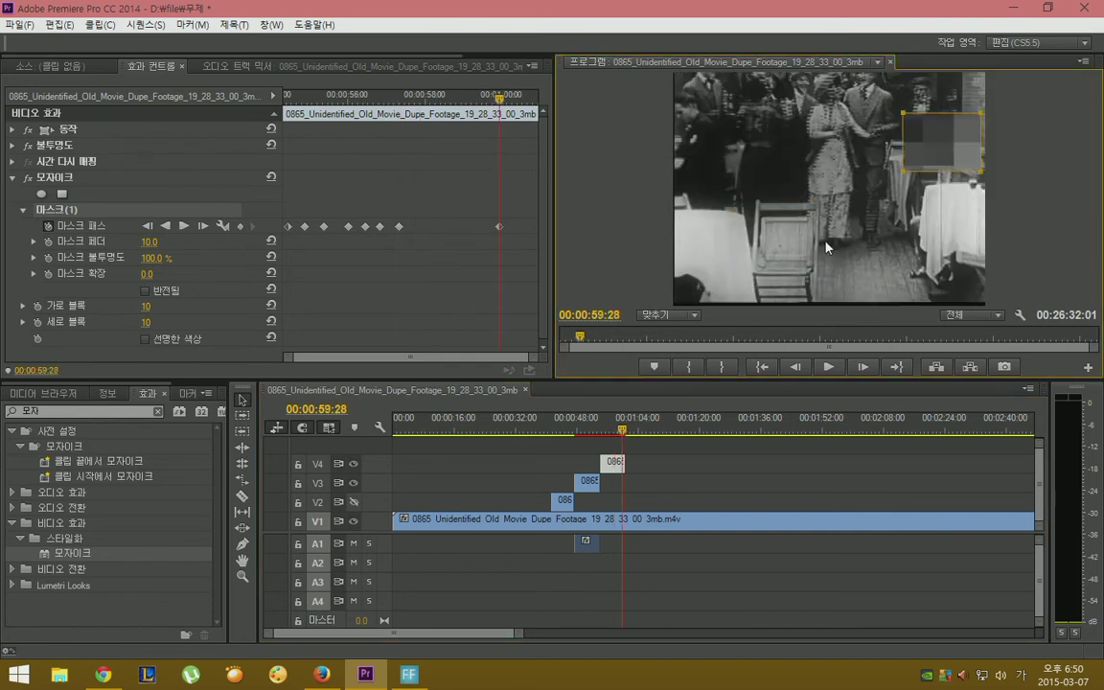
key("Right")
key("Right")
key("Right")
key("Right")
key("Right")
key("Right")
key("Right")
key("Right")
key("Right")
key("Right")
key("Right")
key("Right")
key("Right")
key("Right")
key("Right")
key("Right")
key("Right")
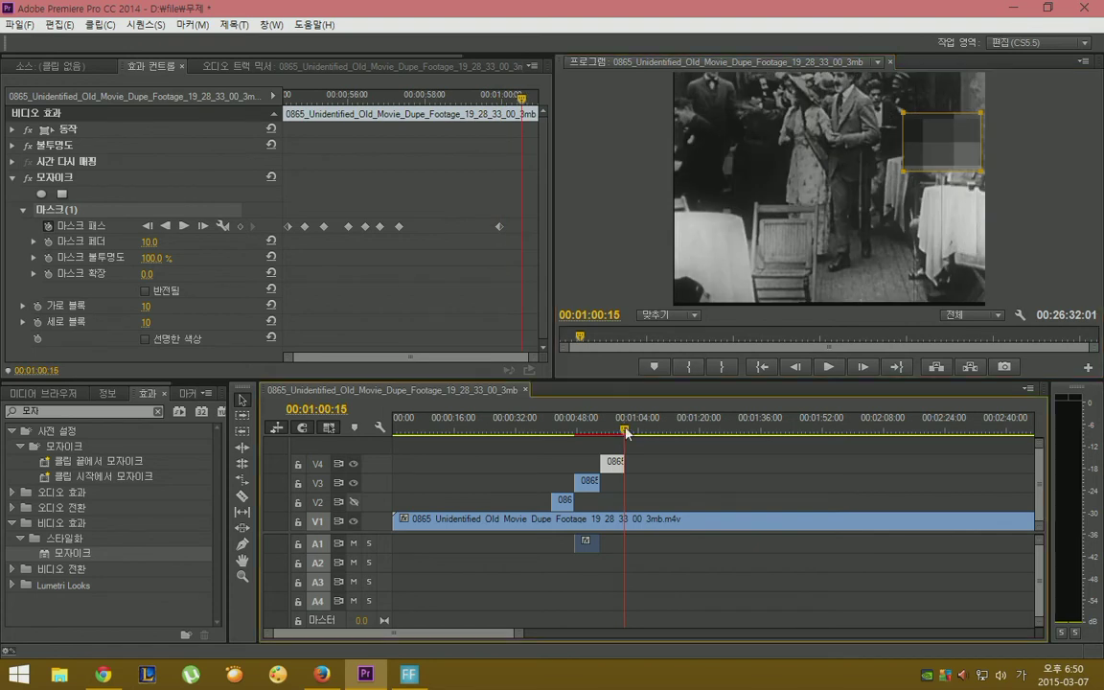
Play the masked V2 to V4 segments from about 00:00:41:11 to review the mosaics, stopping at 00:00:58:13.
left_click(552, 428)
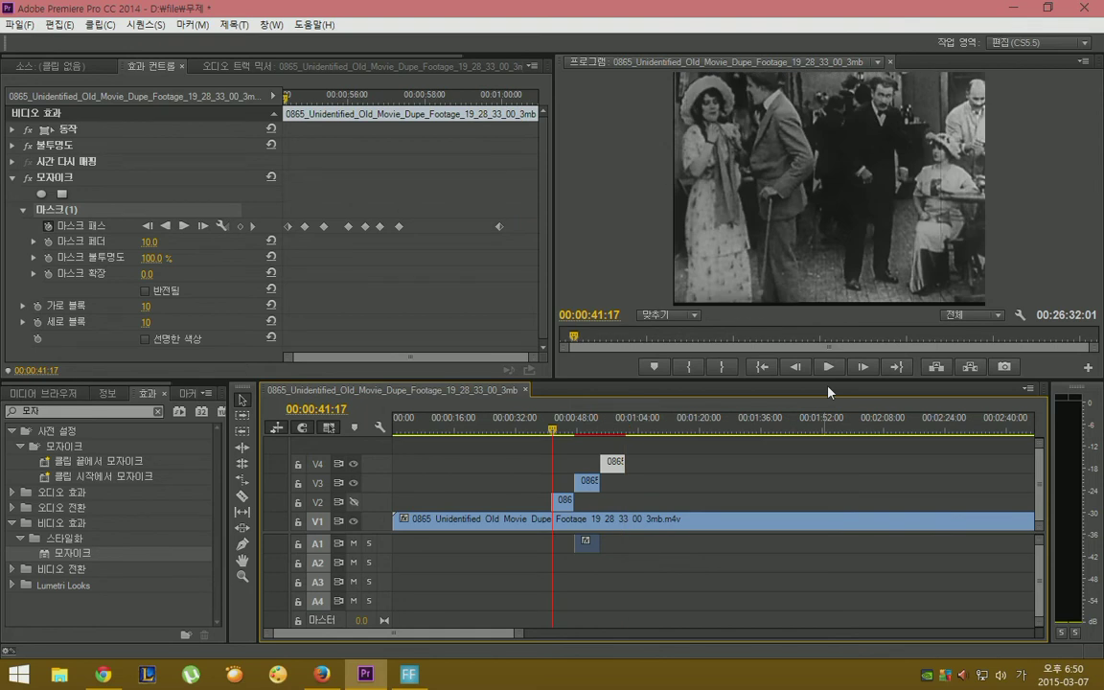
left_click(830, 372)
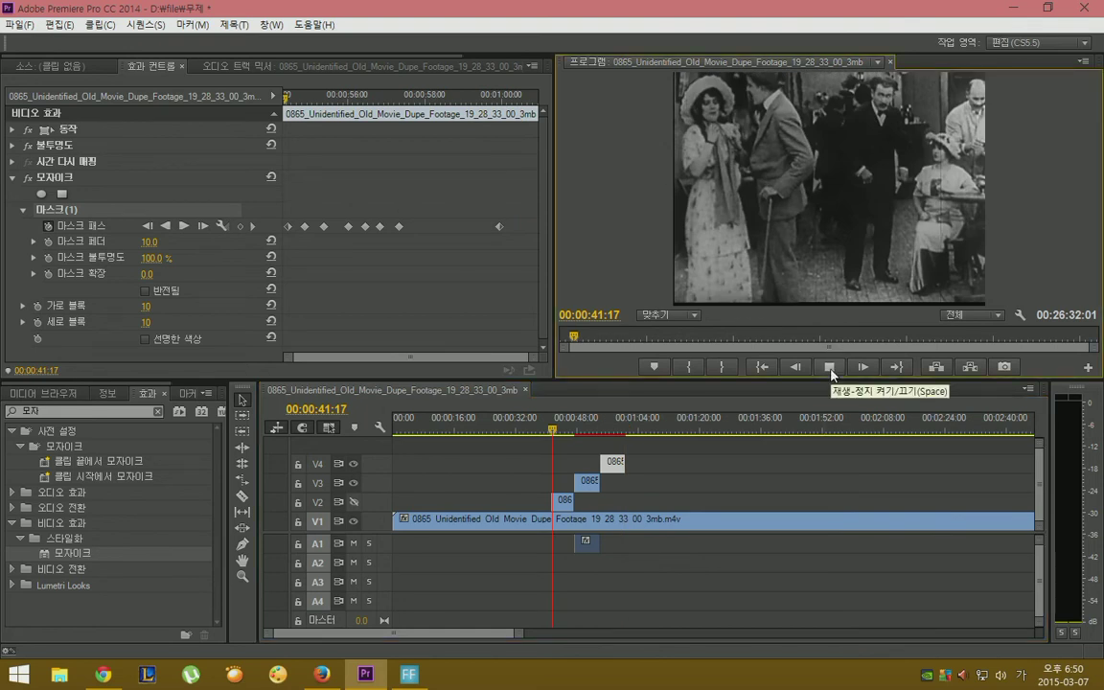
left_click(829, 373)
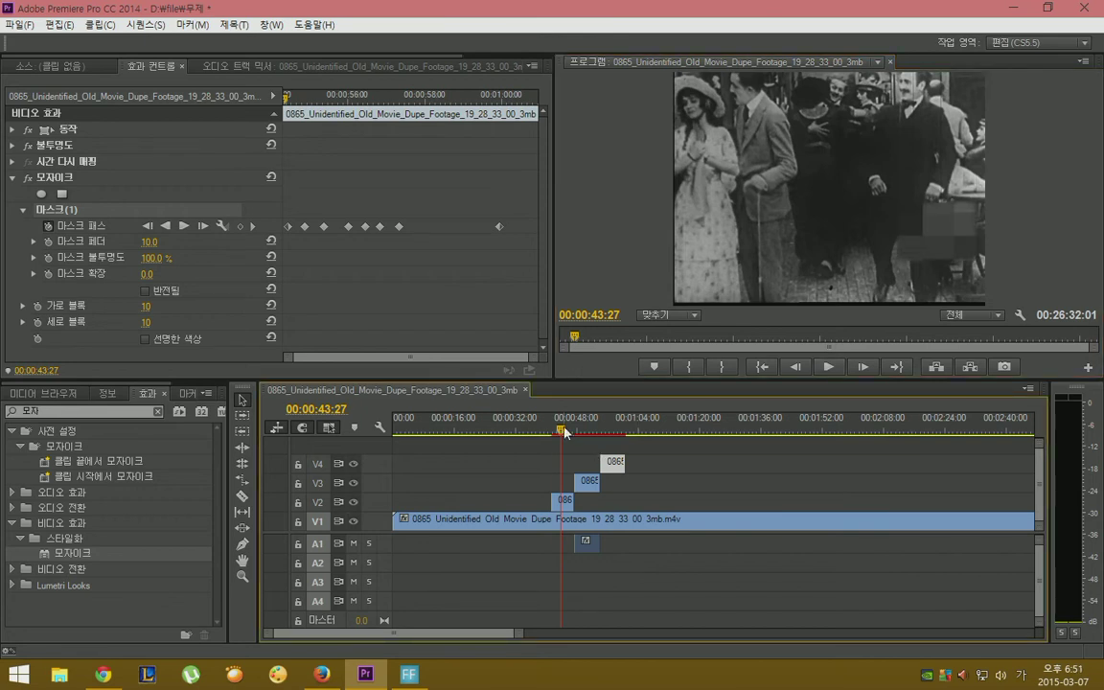
left_click_drag(566, 433, 551, 432)
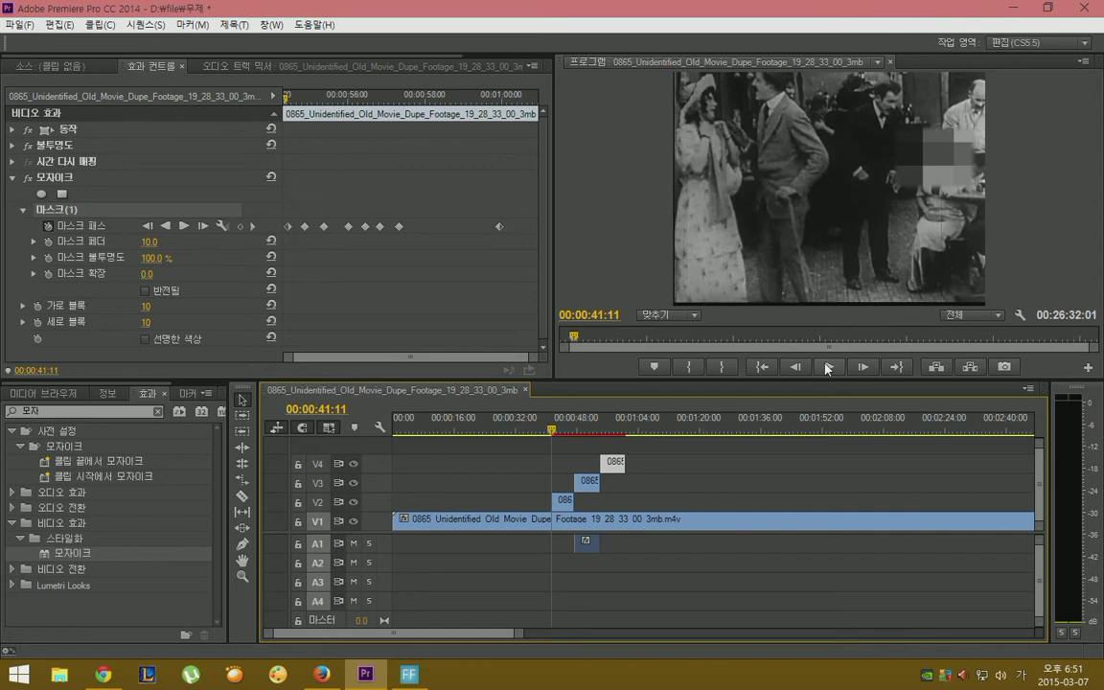
left_click(828, 367)
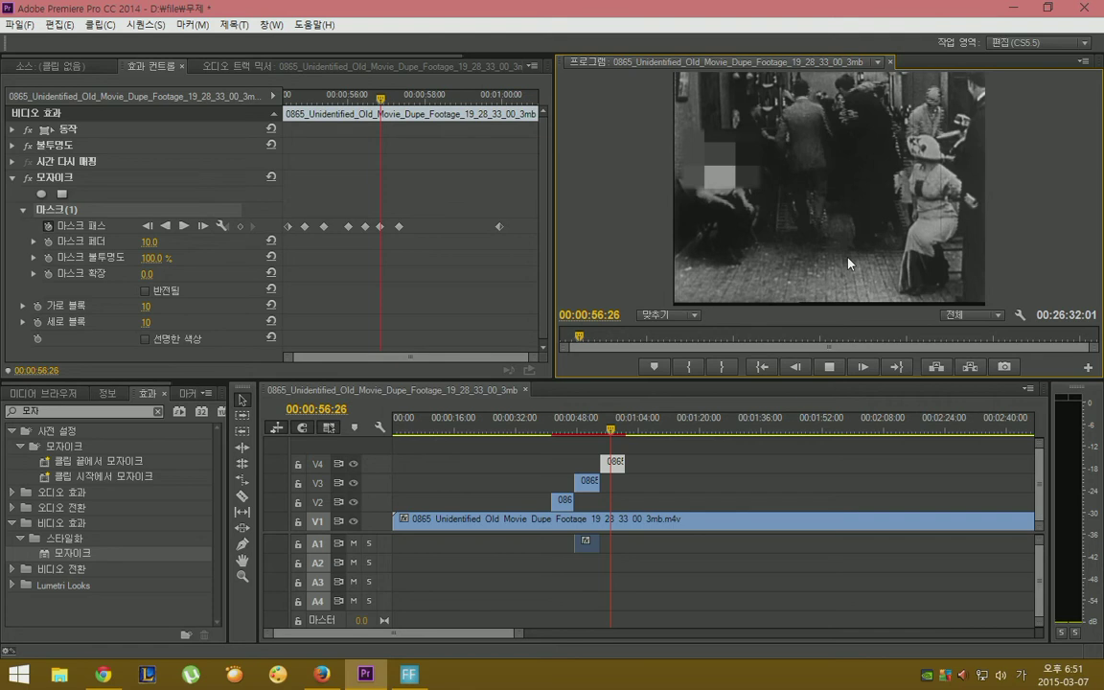
key("space")
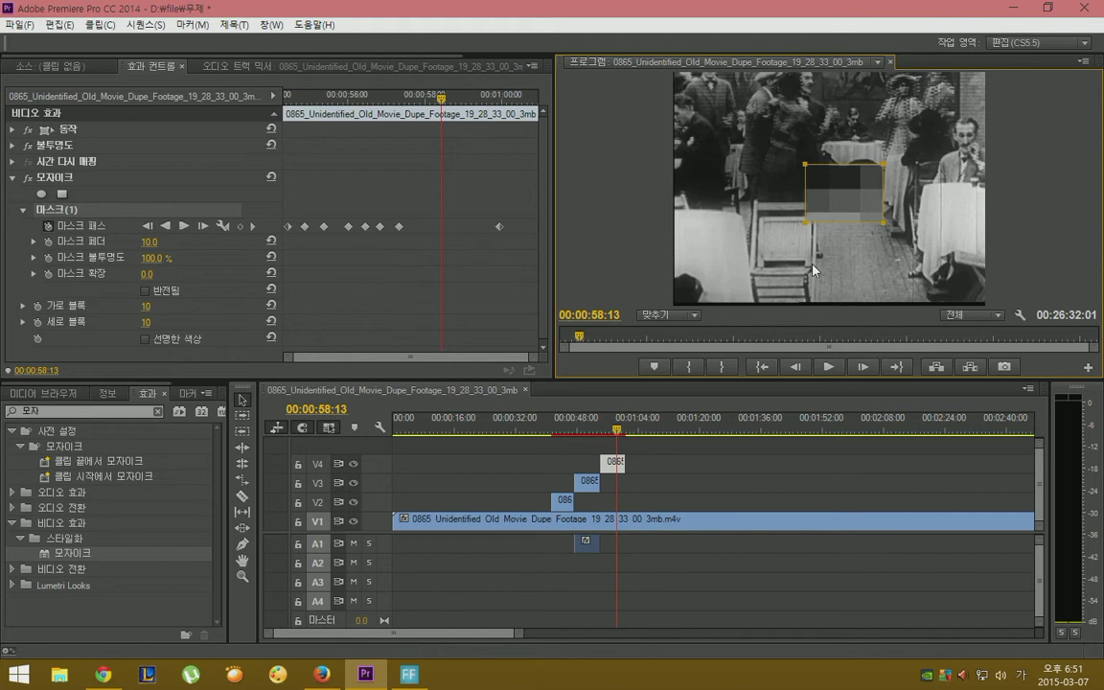
Apply a second Mosaic effect to the V2 segment at 00:00:41:17 and turn off the output of tracks V2 and V3.
left_click_drag(618, 432, 552, 432)
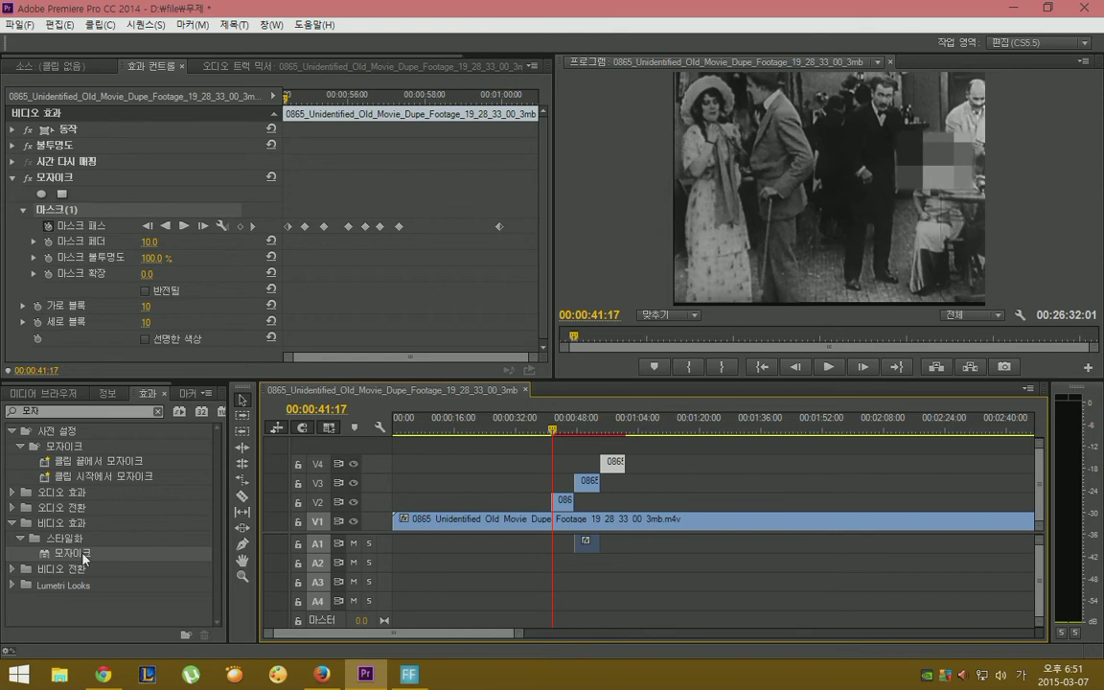
left_click_drag(83, 558, 562, 506)
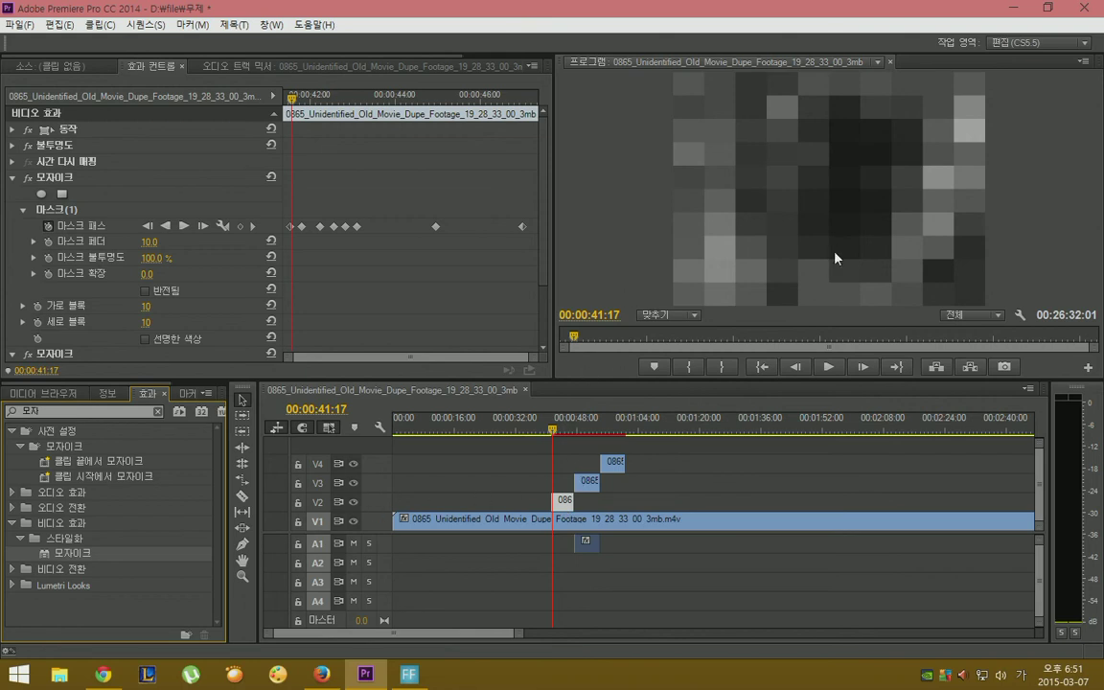
left_click(353, 502)
left_click(354, 483)
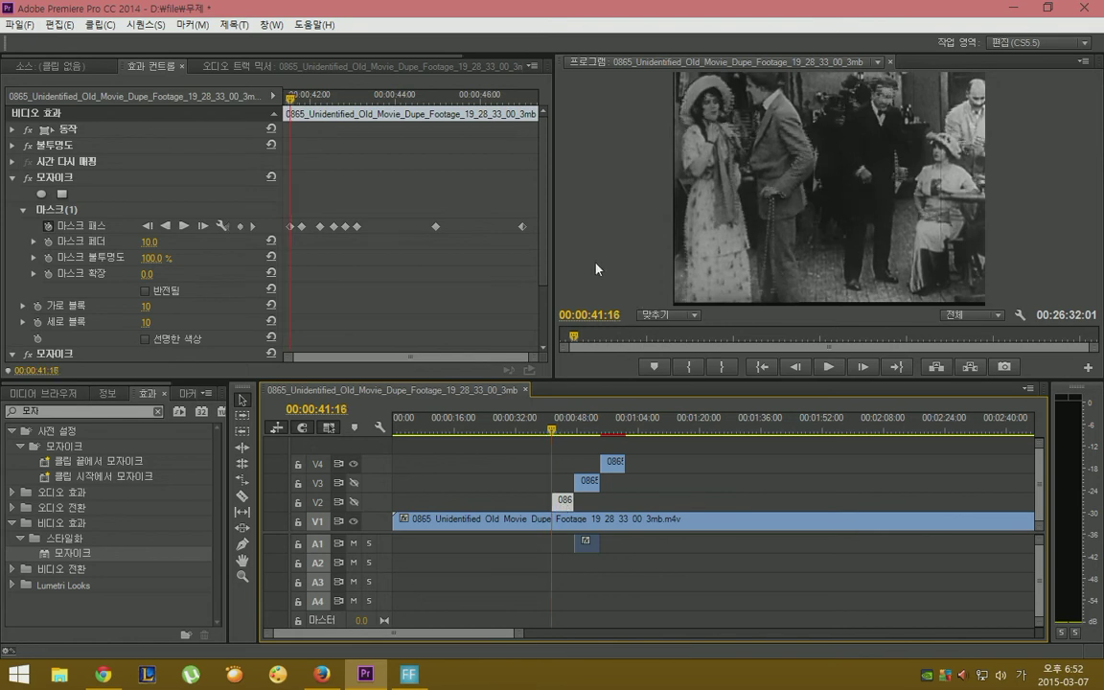
Play the excerpt briefly to 00:00:41:29 with V2 and V3 hidden, and examine the V2 segment's two Mosaic effects.
key("space")
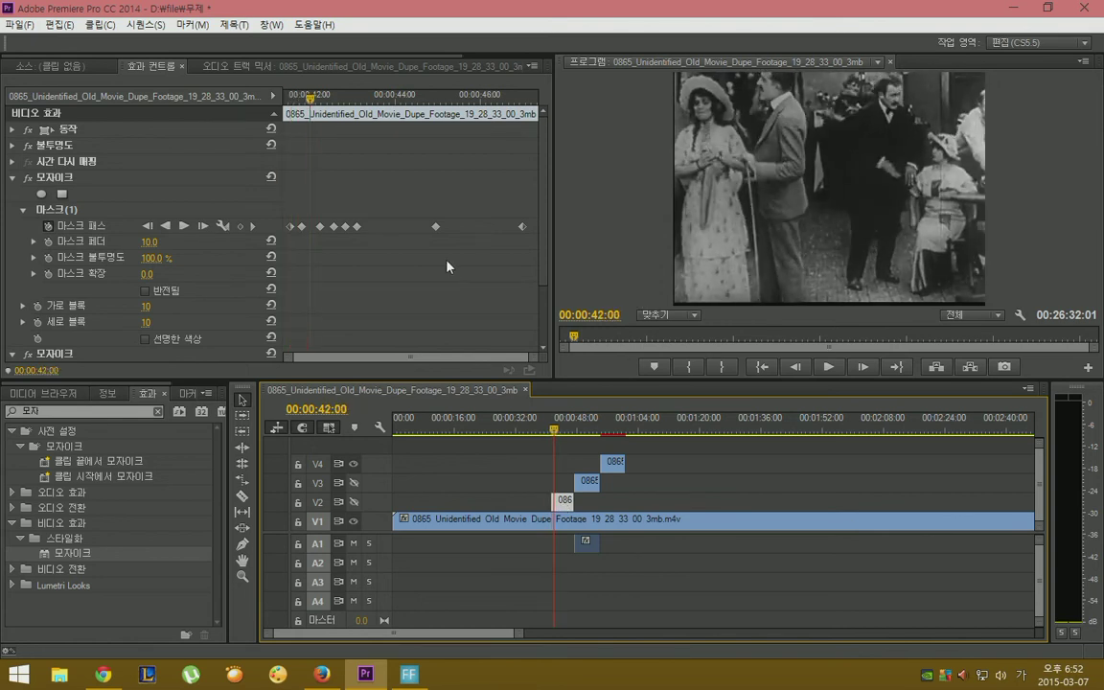
key("j")
key("space")
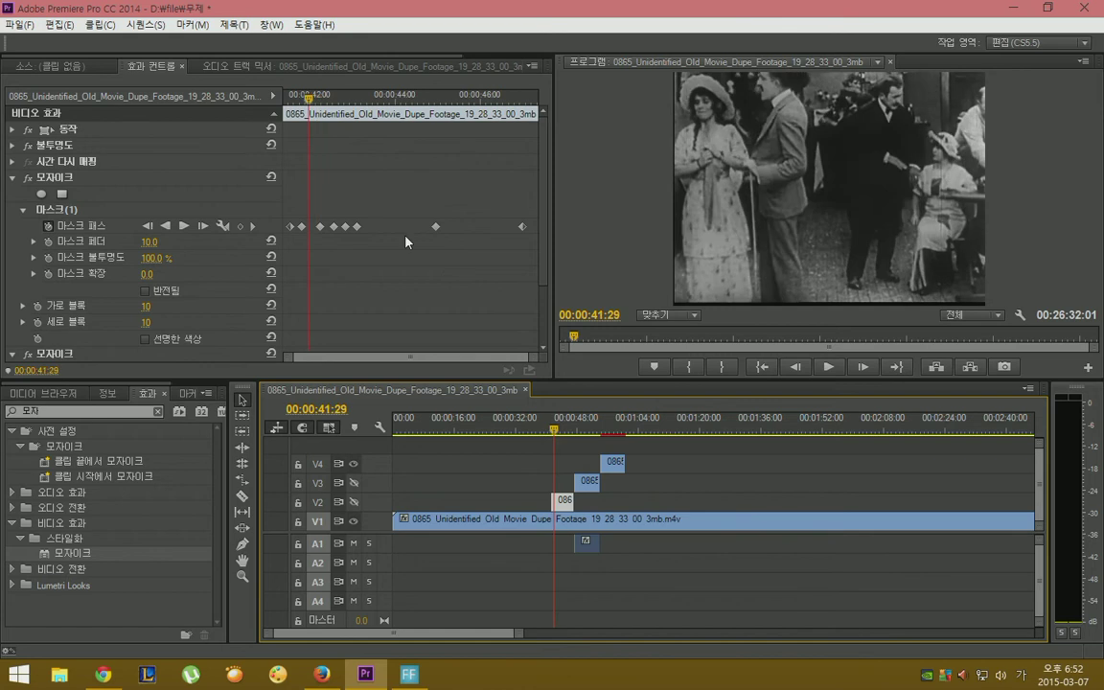
scroll(99, 248, "down", 2)
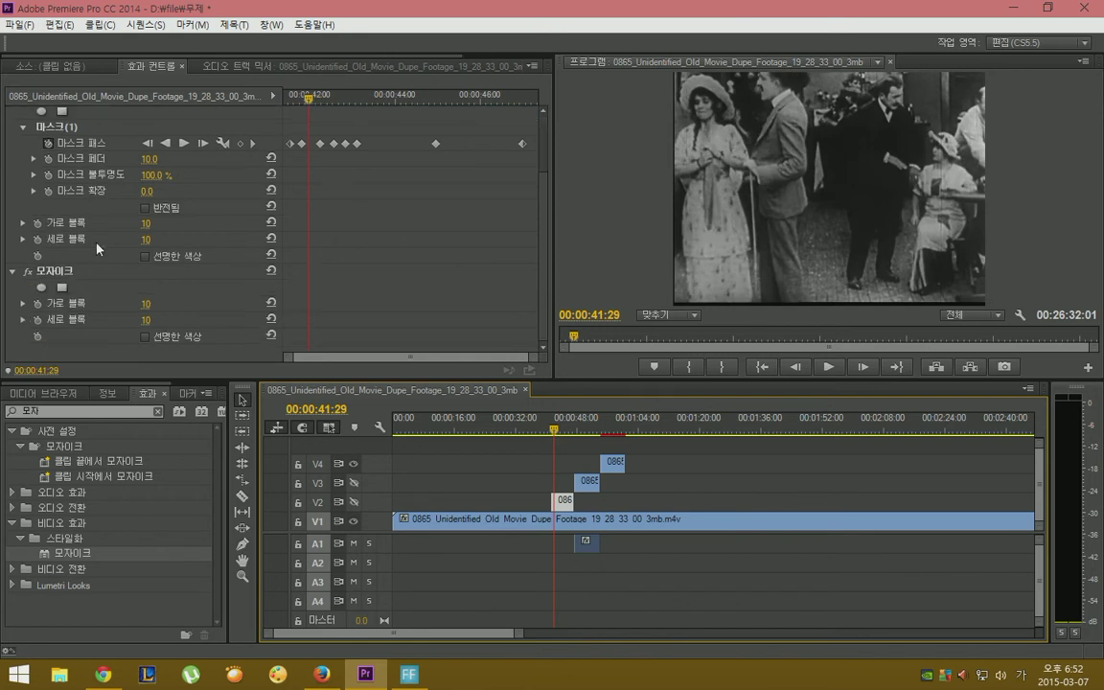
scroll(99, 248, "up", 3)
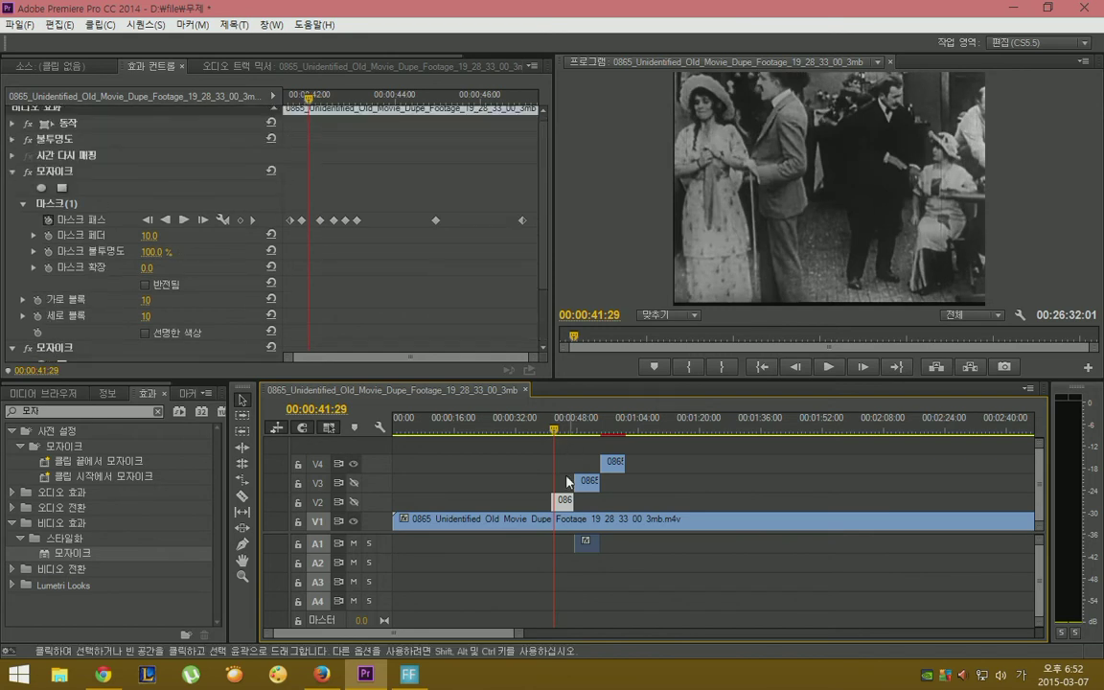
Turn off the output of tracks V3 and V4 and turn on the output of V2.
left_click(352, 483)
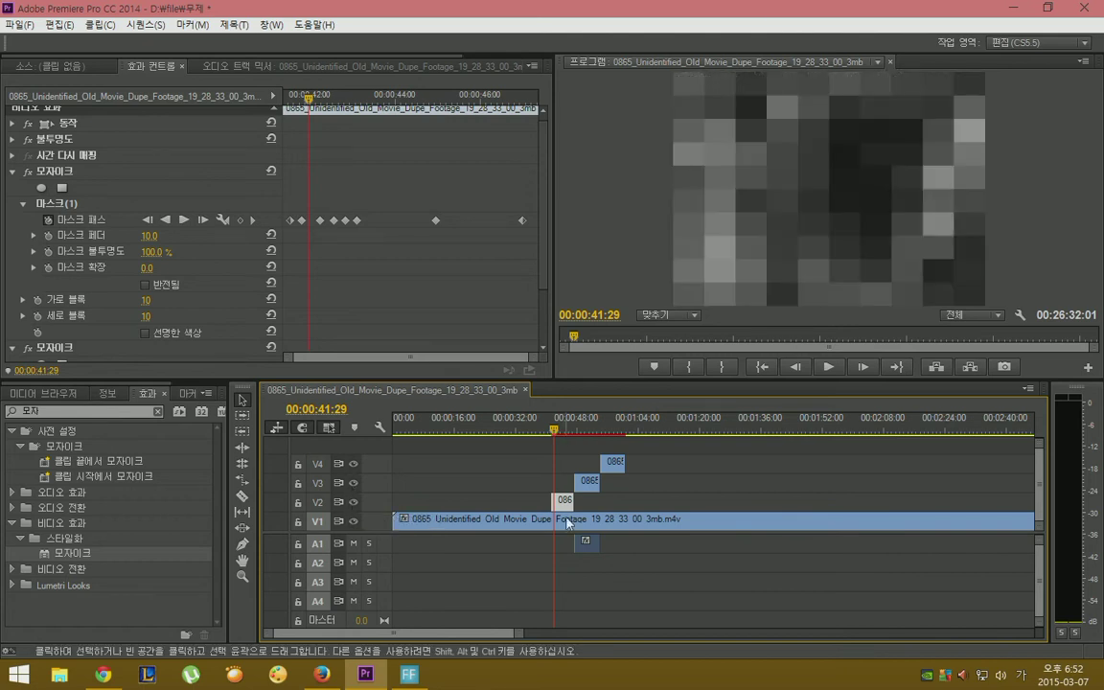
left_click(352, 502)
left_click(352, 502)
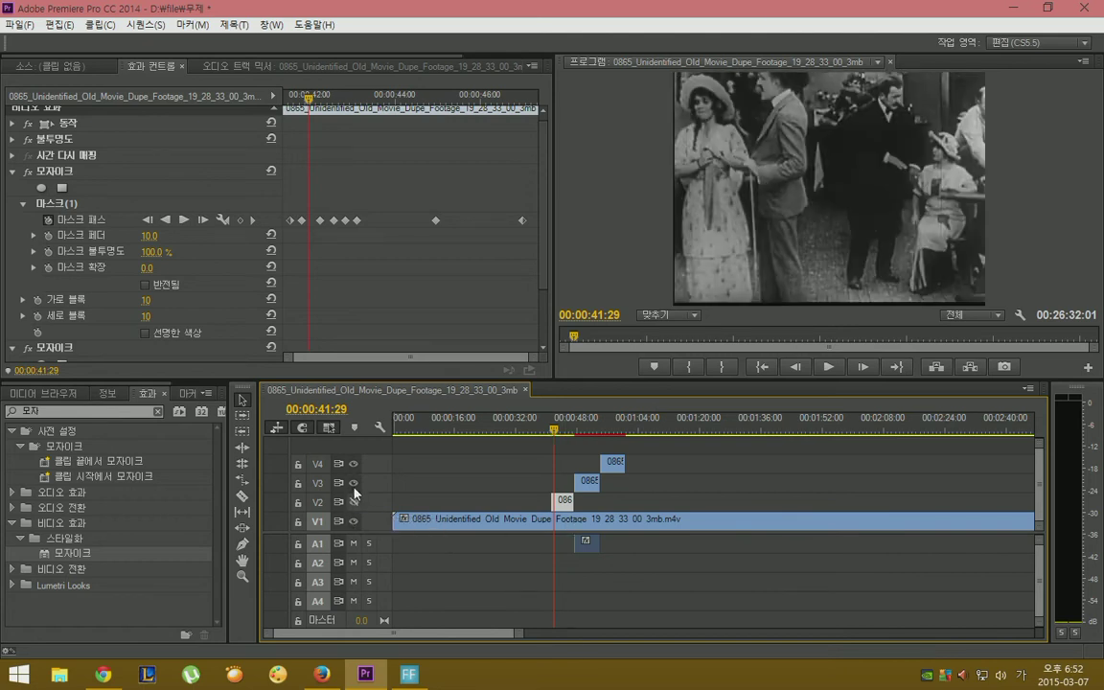
left_click(352, 483)
left_click(352, 464)
left_click(353, 502)
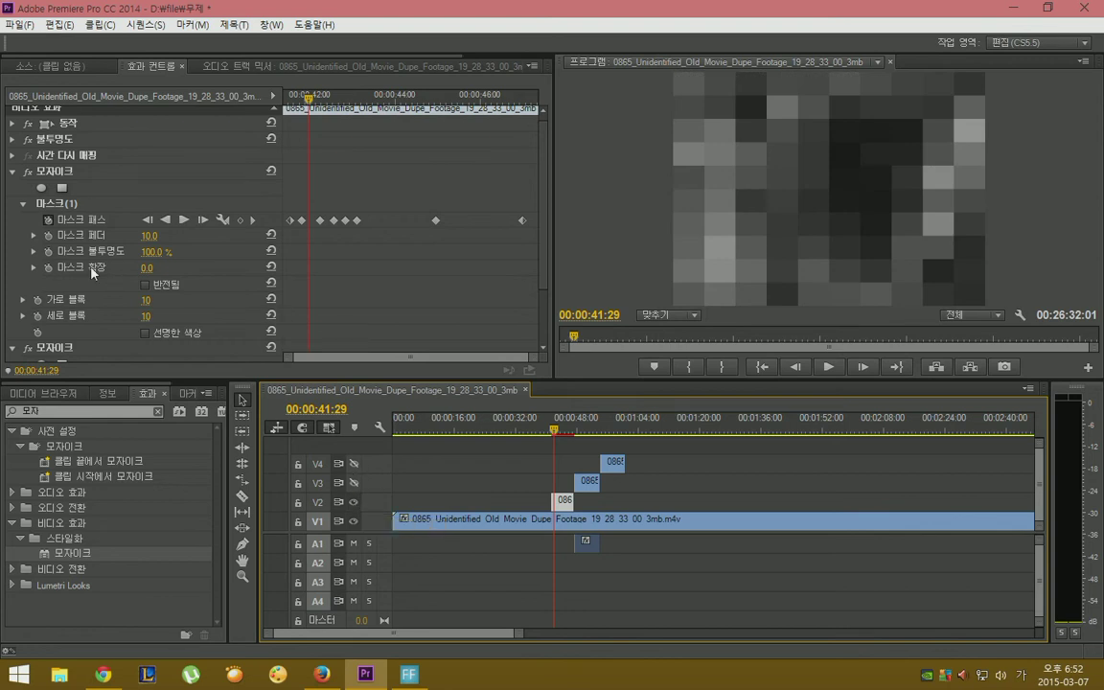
Delete the second, unmasked Mosaic effect from the V2 segment.
scroll(93, 274, "down", 1)
scroll(93, 274, "down", 2)
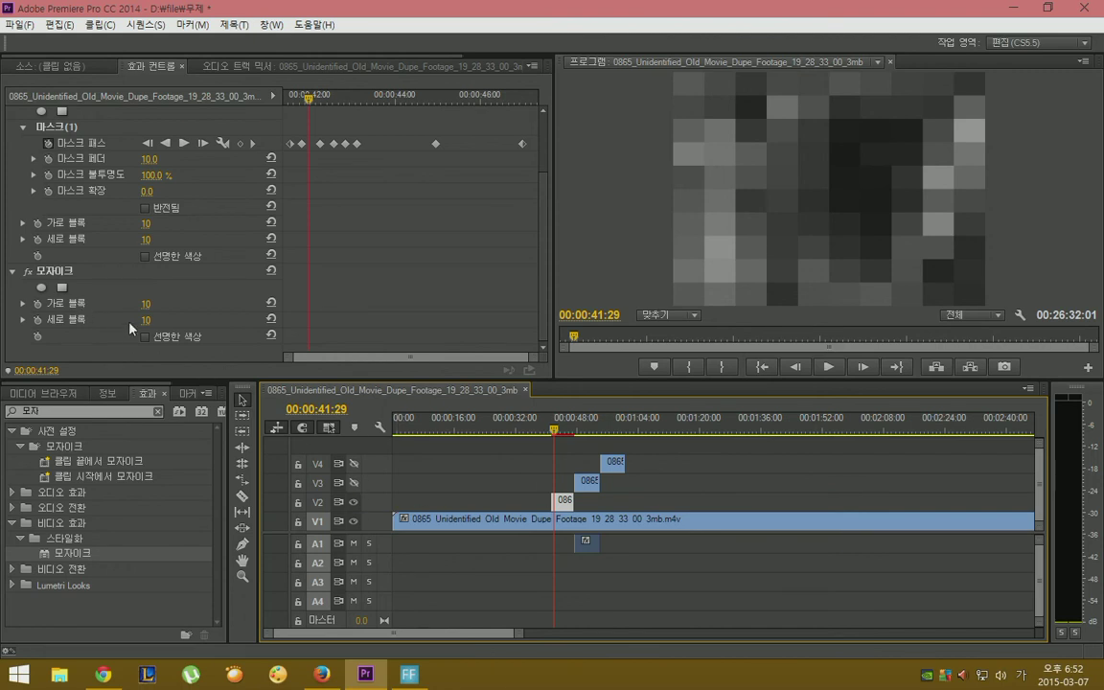
left_click(64, 273)
key("Delete")
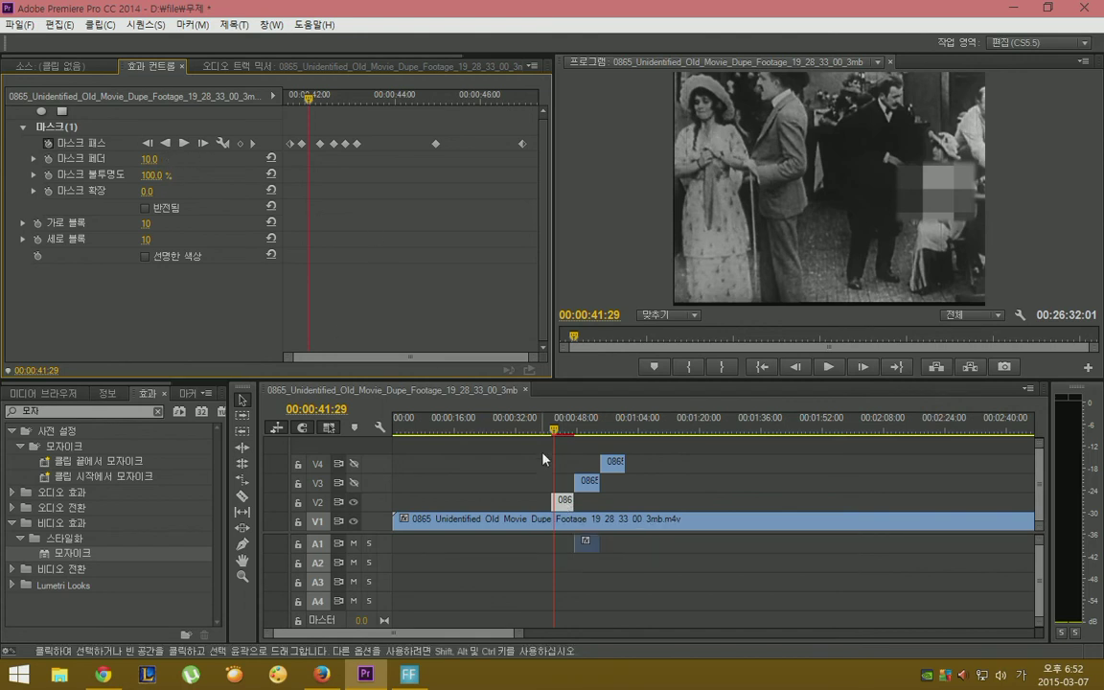
Switch tracks V3 and V4 on and back off, and apply a second Mosaic effect to the V2 segment at 00:00:41:11.
left_click(552, 428)
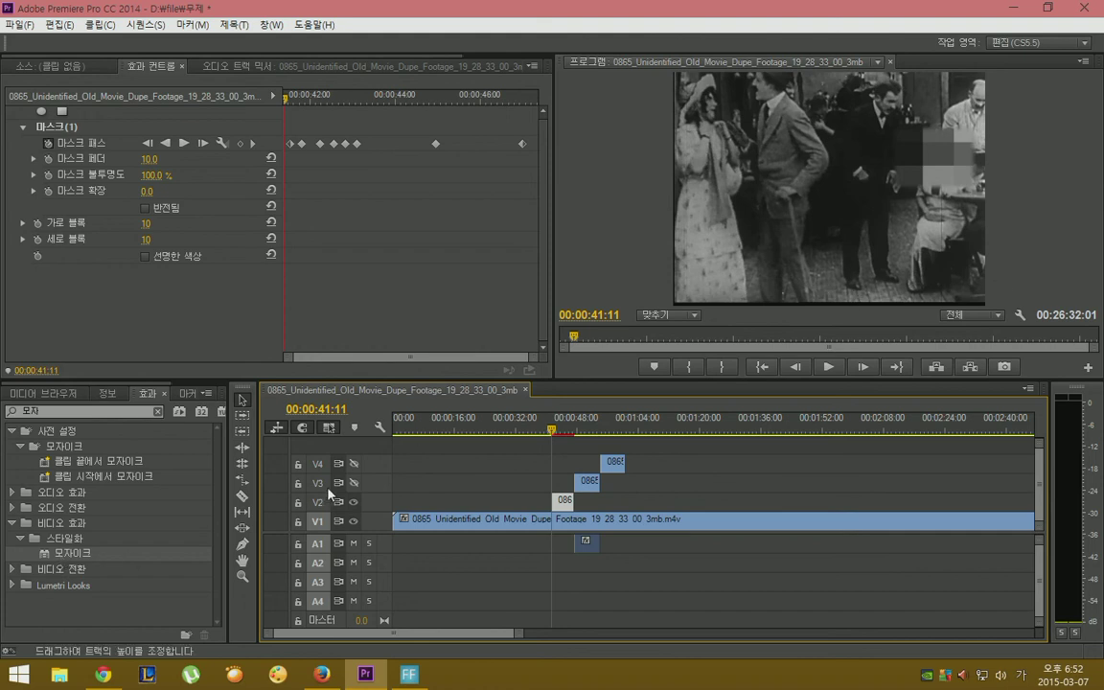
left_click(352, 463)
left_click(354, 483)
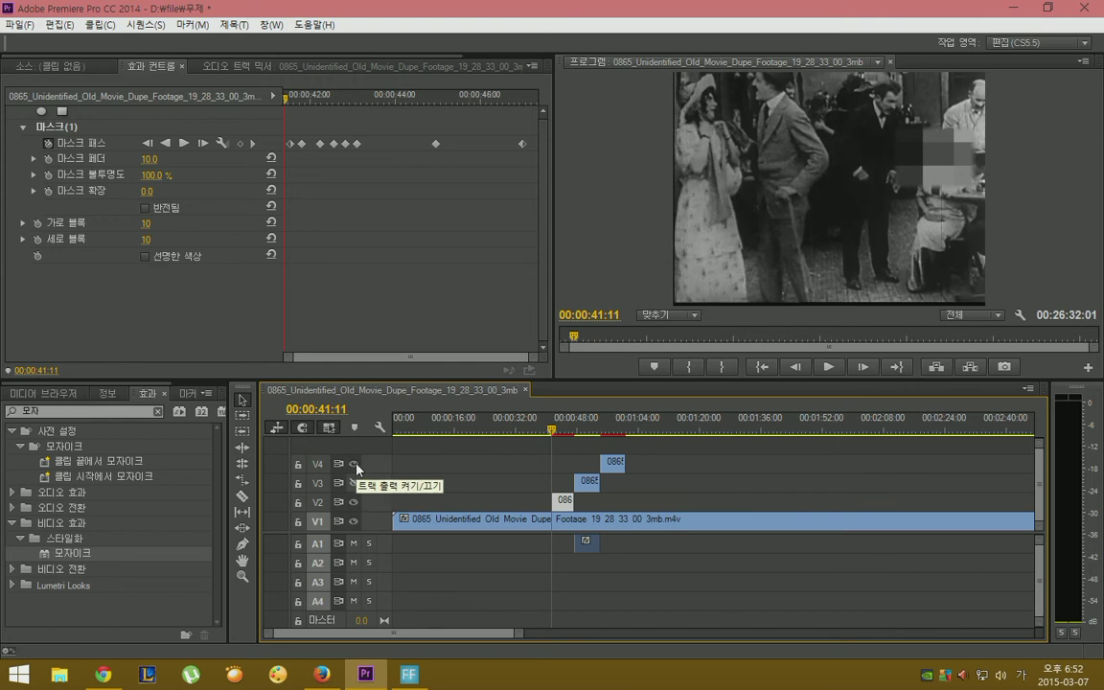
left_click(354, 482)
left_click(352, 464)
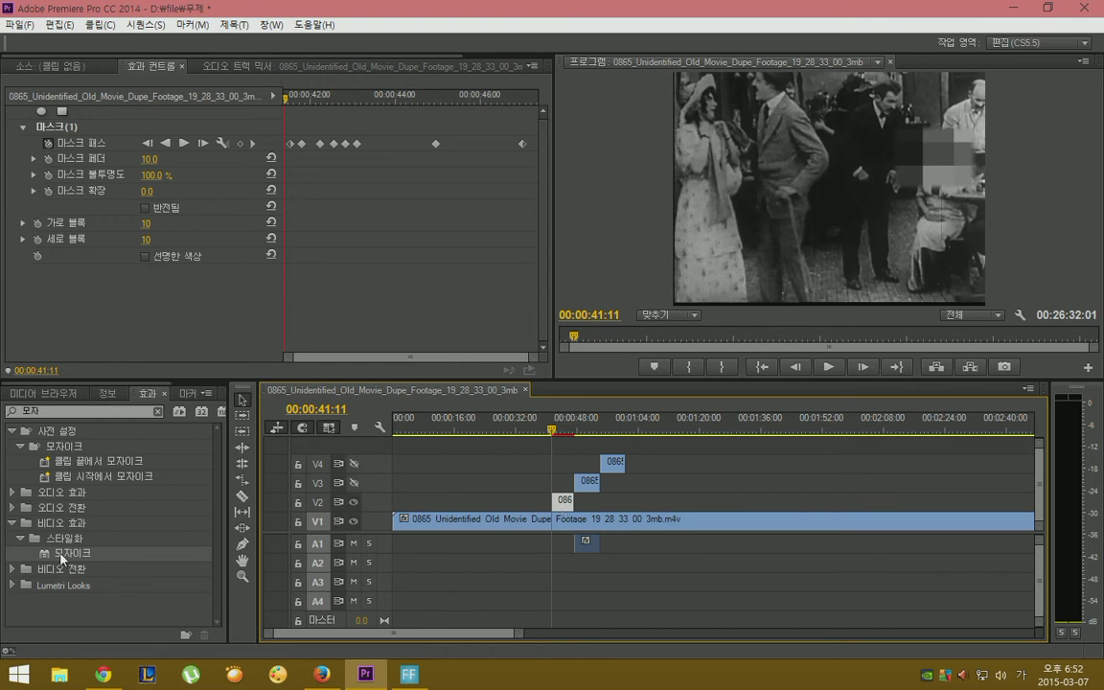
left_click_drag(62, 559, 565, 505)
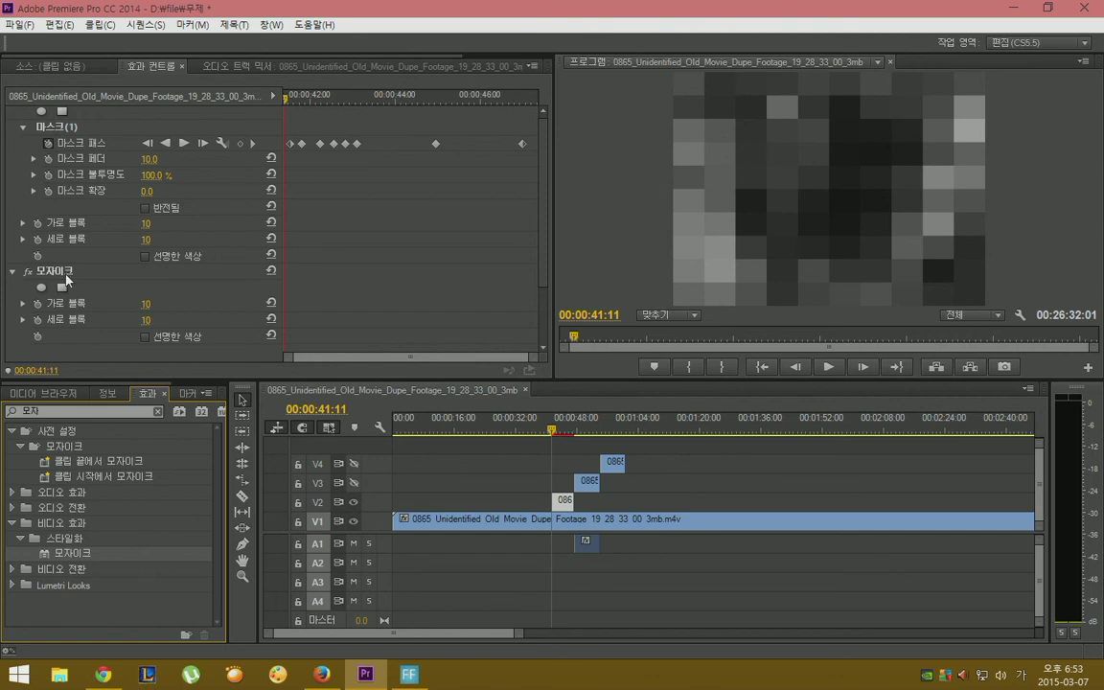
Add a rectangular mask to the second Mosaic effect and move it to the picture's lower-left corner over the woman's skirt hem.
scroll(79, 236, "up", 3)
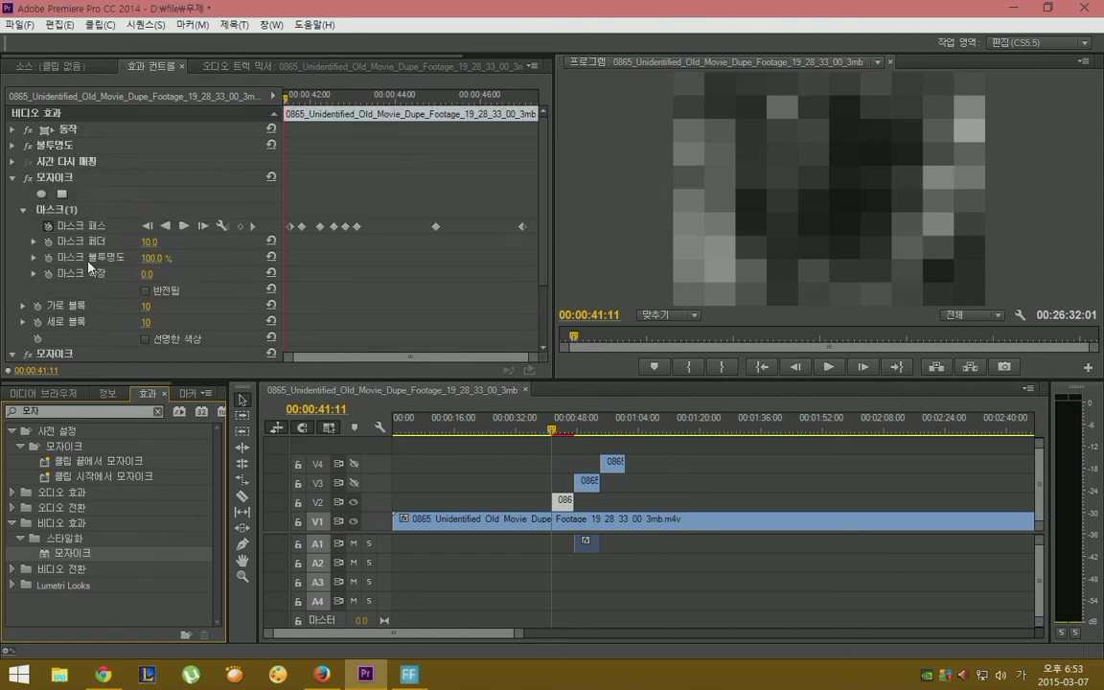
scroll(76, 239, "down", 2)
scroll(57, 277, "down", 1)
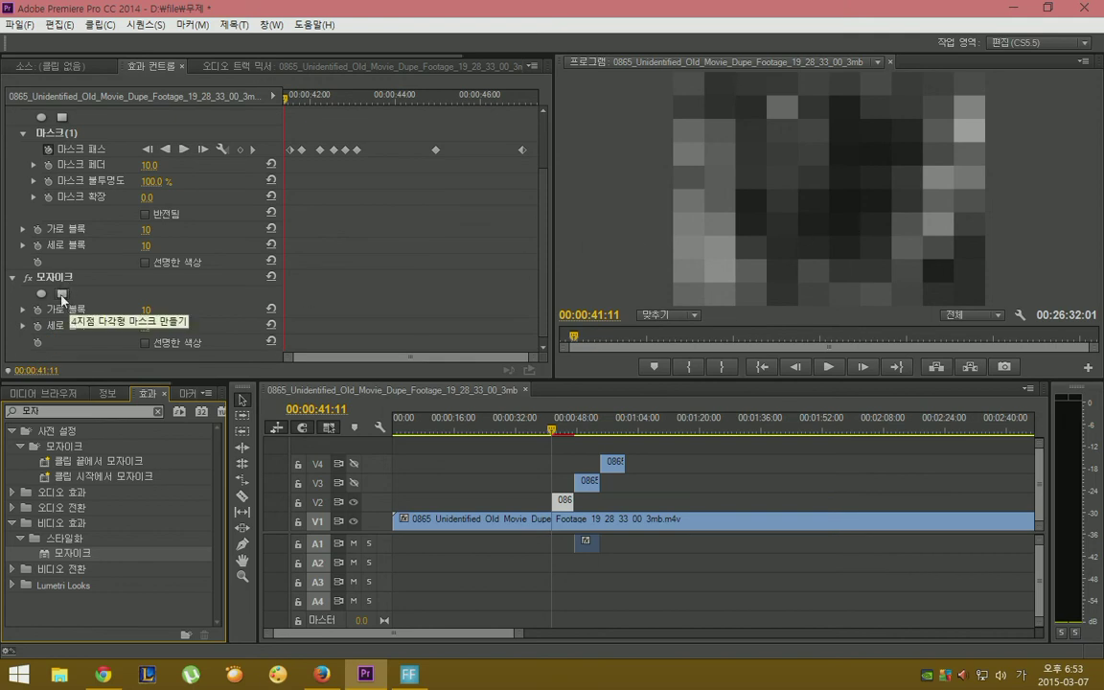
left_click(61, 296)
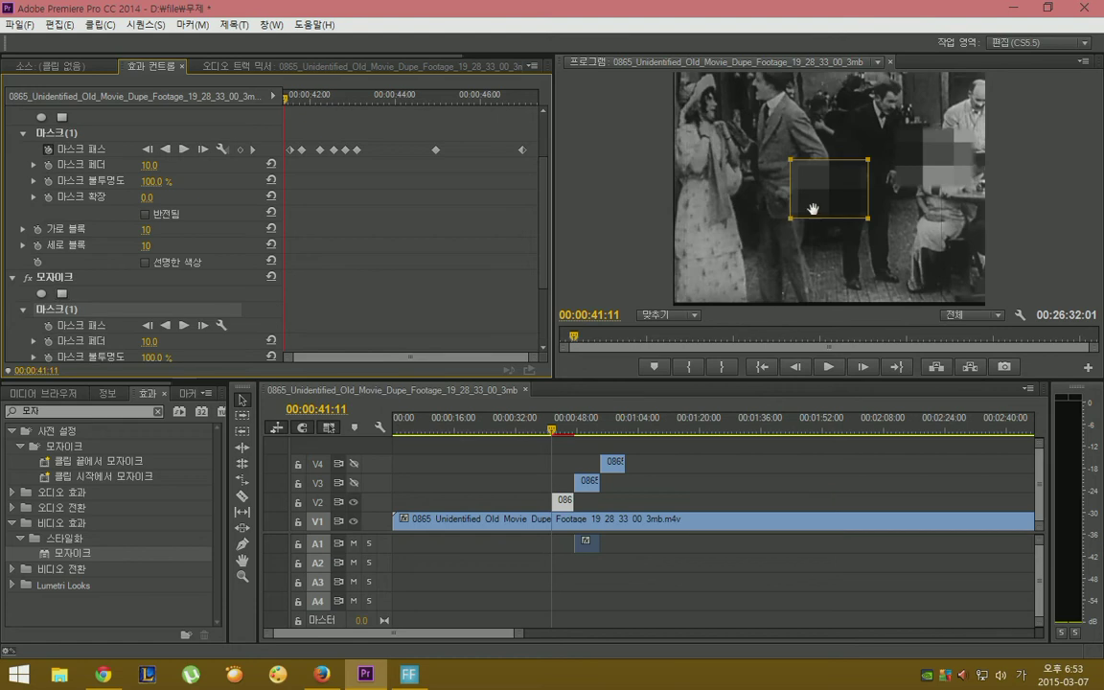
left_click_drag(823, 201, 706, 283)
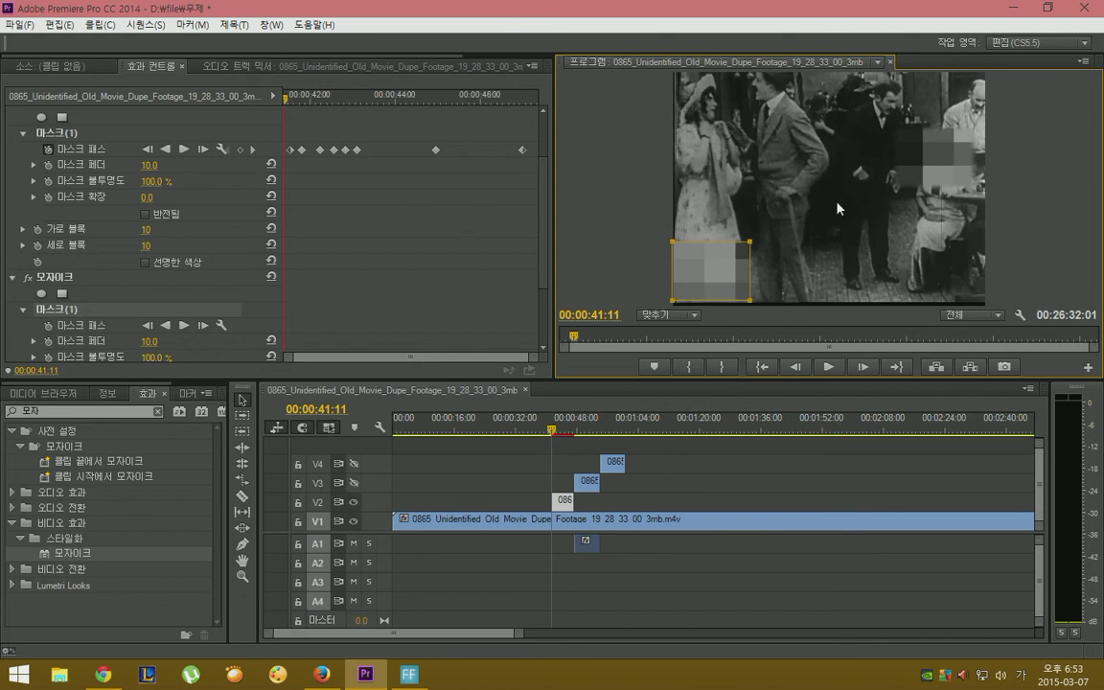
Turn on mask path keyframing for the V2 segment's second Mosaic and, a frame later, move the mask rightward to the cane's lower end.
left_click(46, 326)
key("Right")
left_click_drag(729, 262, 815, 263)
key("Right")
key("Right")
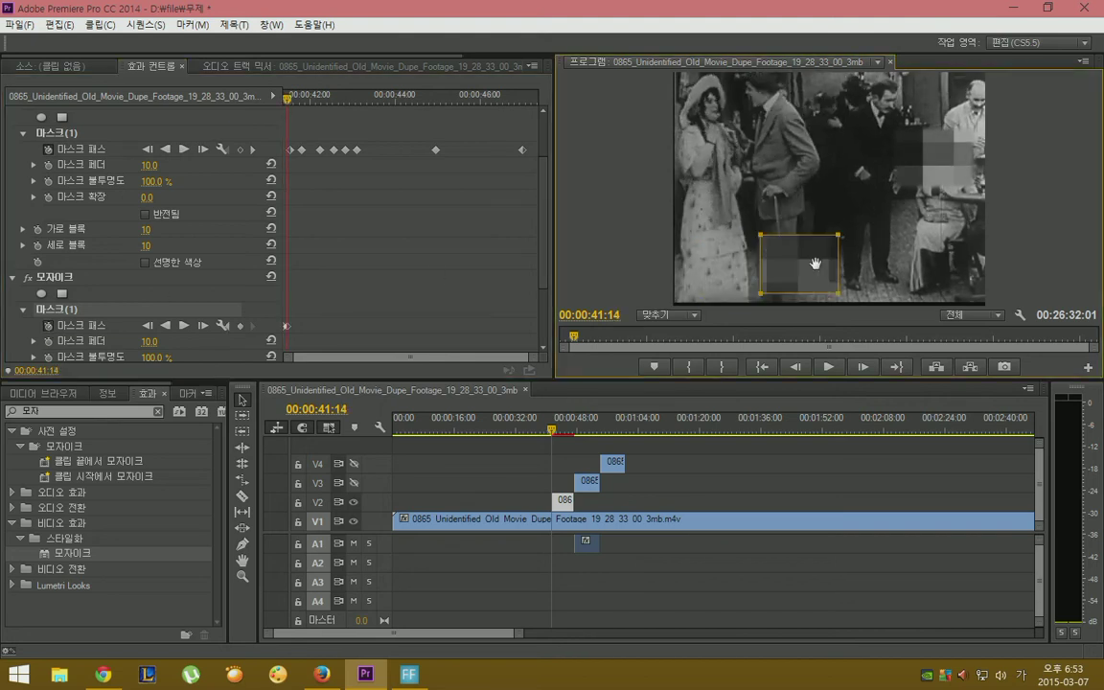
Keyframe the V2 segment's second mask over the dark-suited man's lower legs at about 00:00:46, and advance to 00:00:46:29.
key("Right")
key("Right")
key("Right")
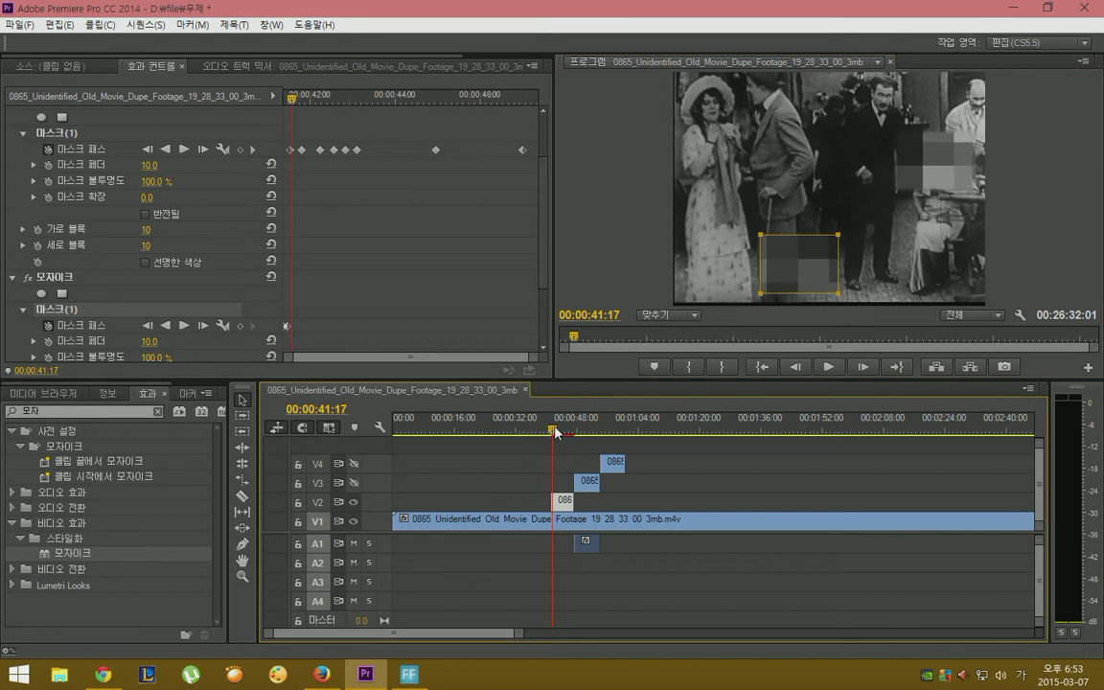
left_click_drag(556, 432, 572, 433)
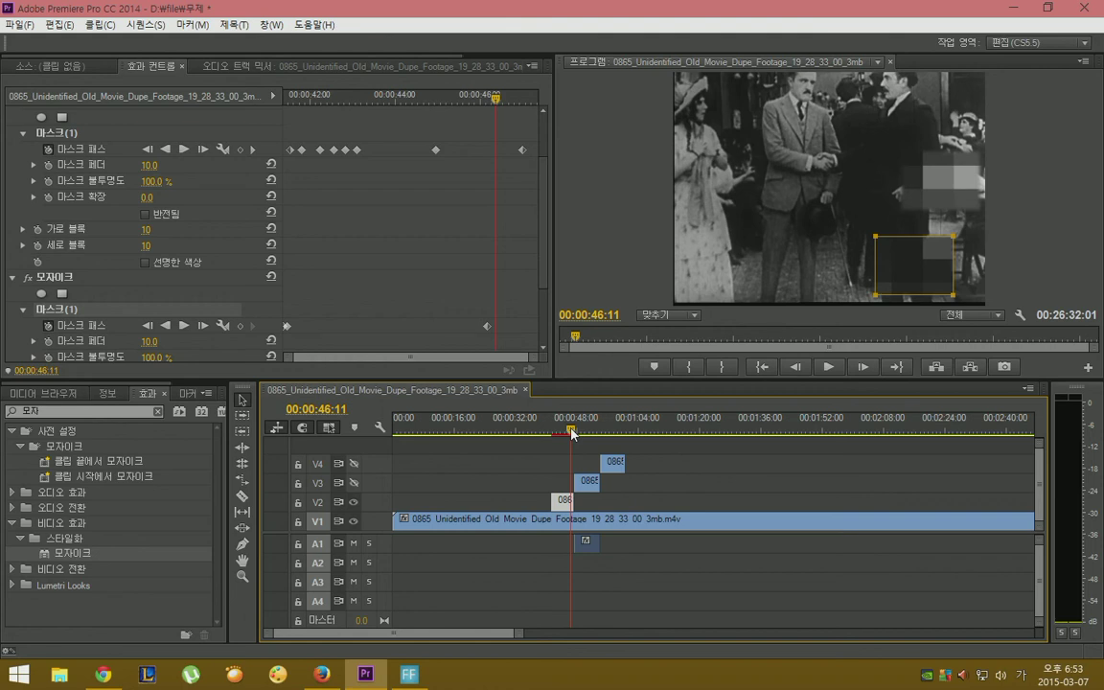
left_click_drag(572, 433, 575, 433)
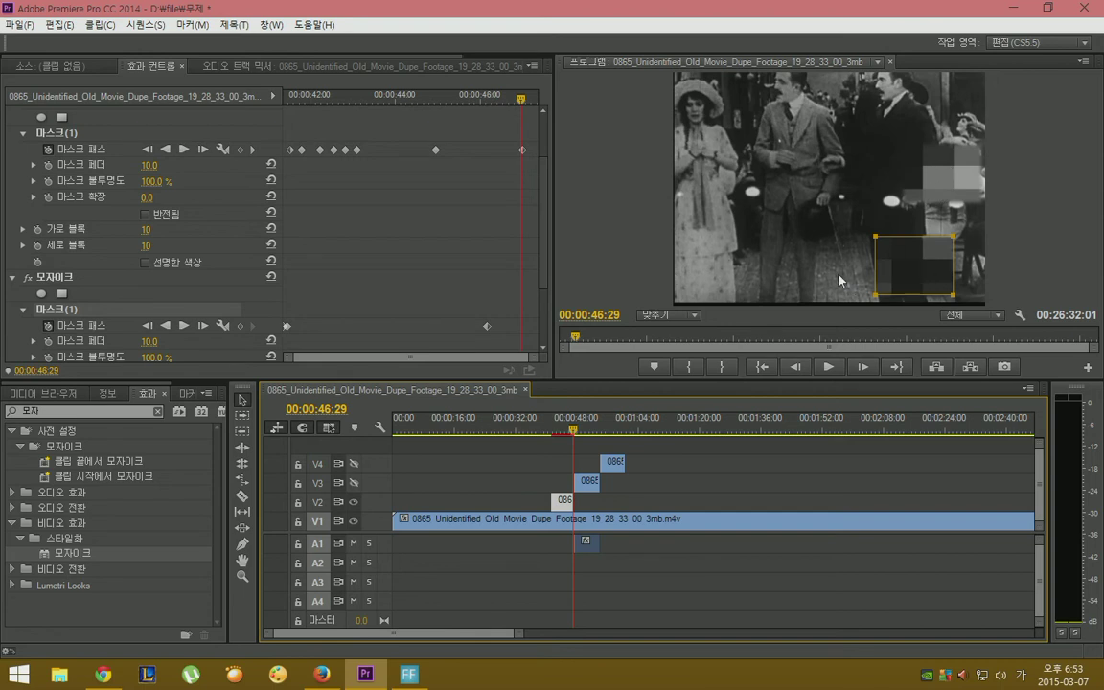
Examine both masks frame by frame up to the end of the V2 segment at 00:00:47:11.
key("Right")
key("Right")
key("Right")
key("Right")
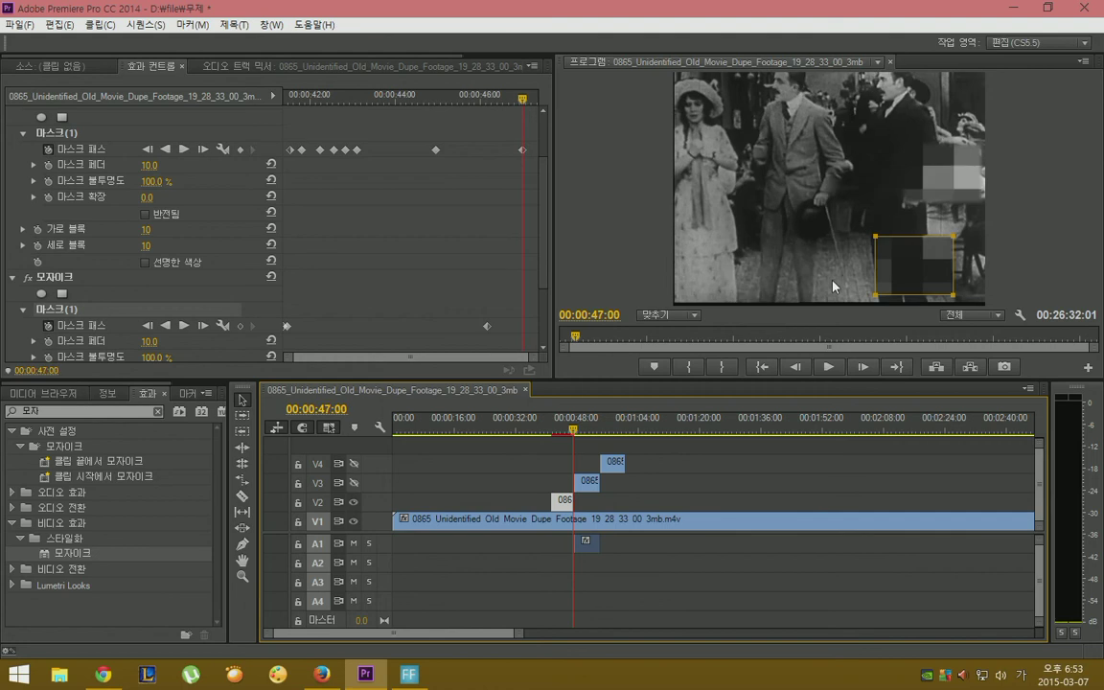
key("Right")
key("Right")
key("Right")
key("Right")
key("Right")
key("Right")
key("Right")
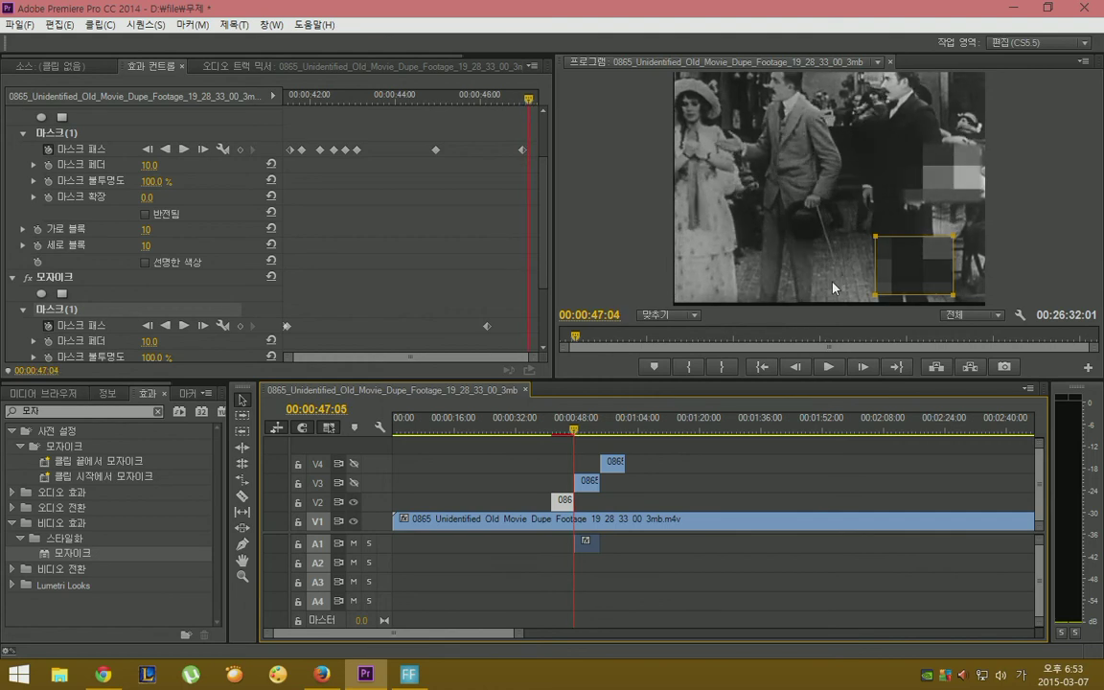
key("Right")
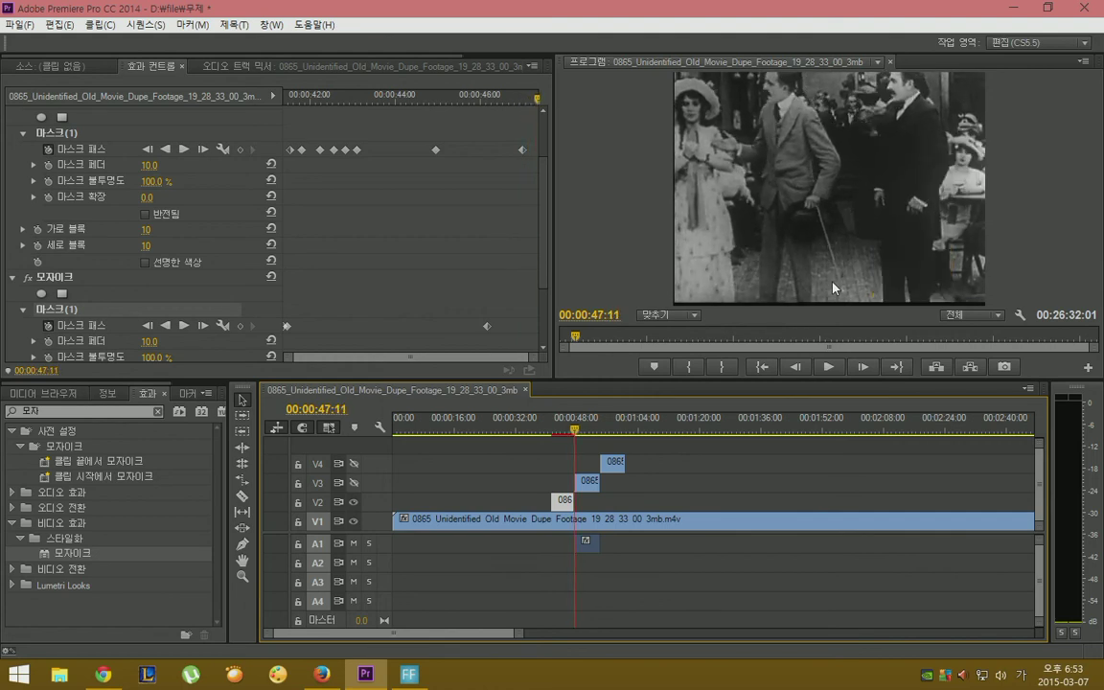
key("Left")
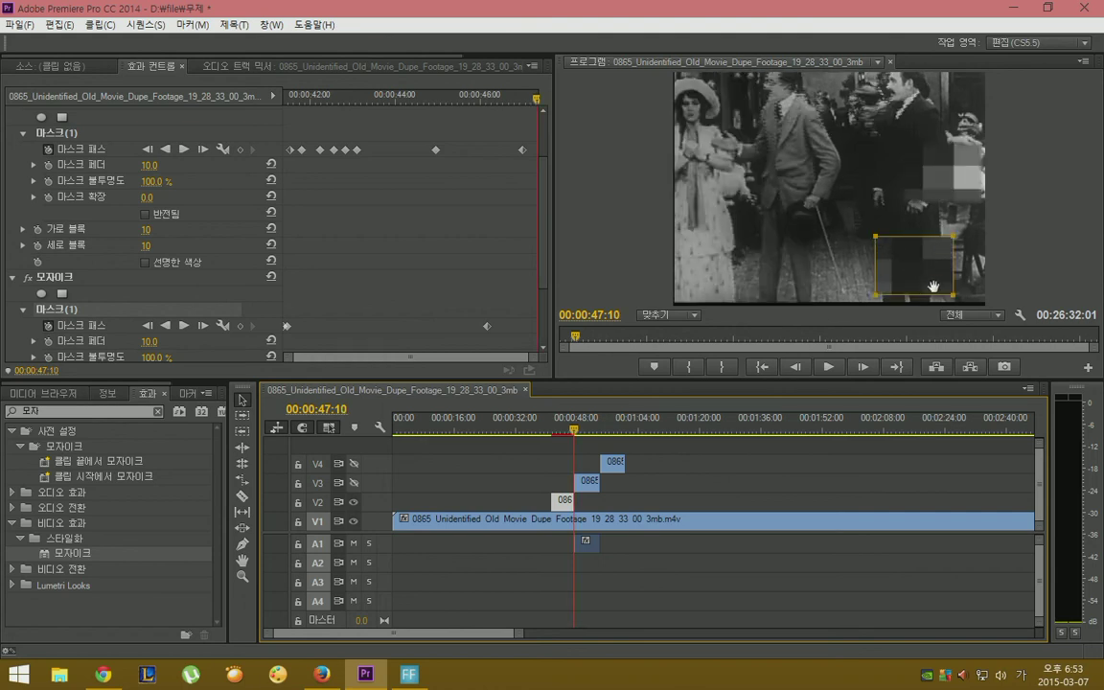
key("Right")
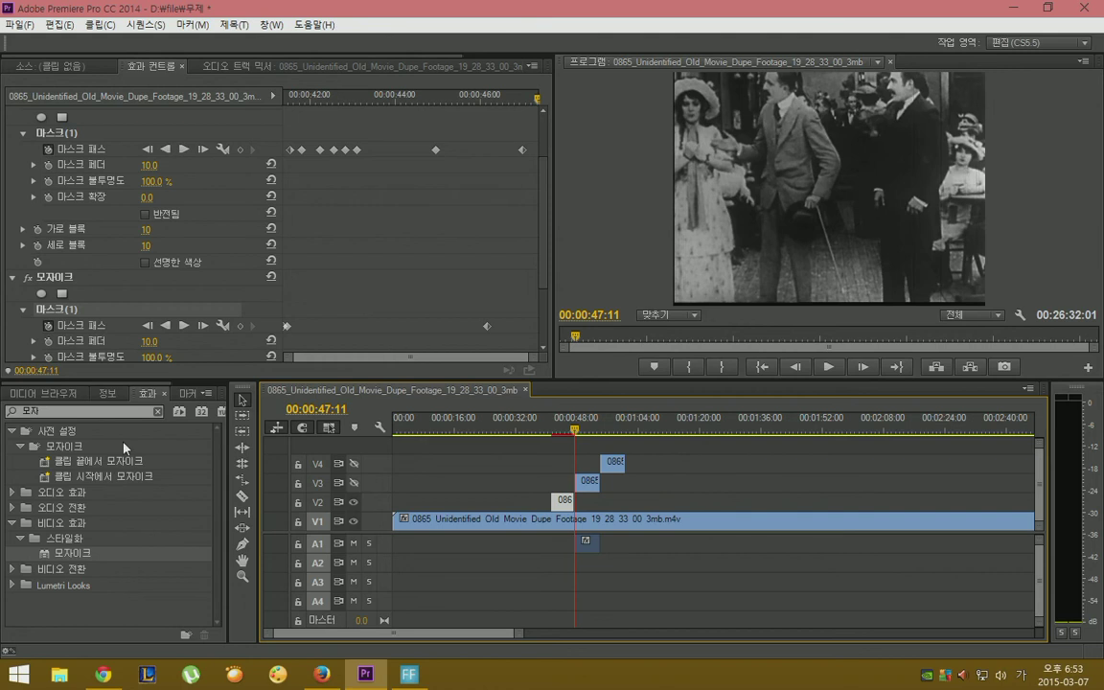
Apply a second Mosaic effect to the V3 segment, and turn on V3's output while keeping V2 and V4 off.
left_click_drag(53, 553, 559, 496)
left_click(587, 484)
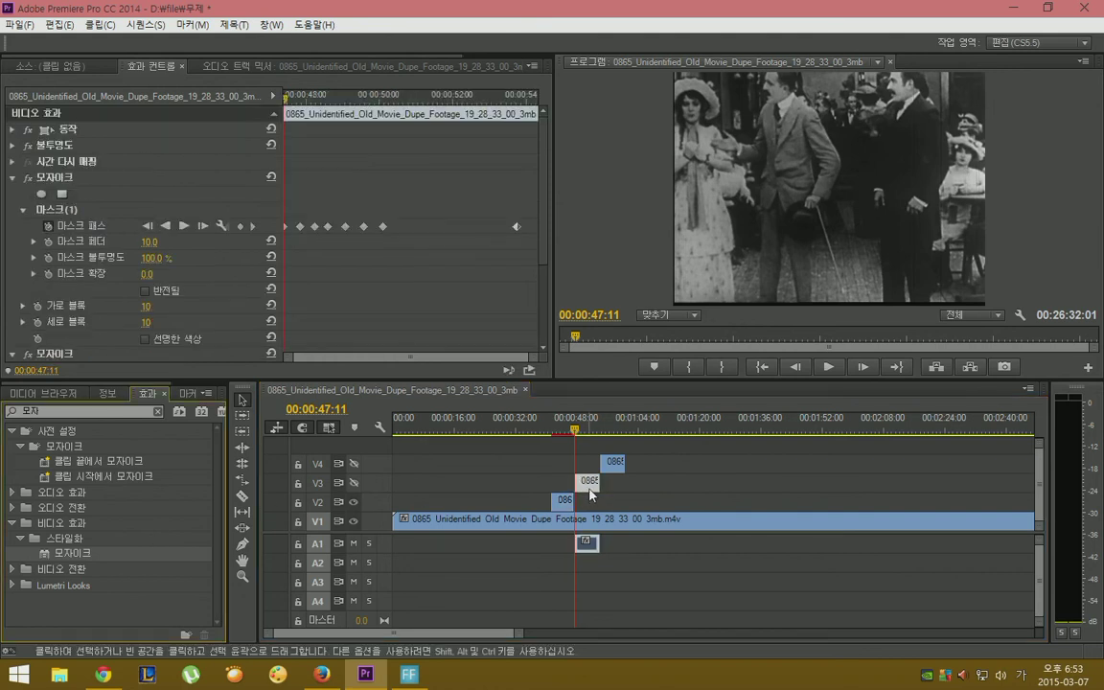
left_click(354, 482)
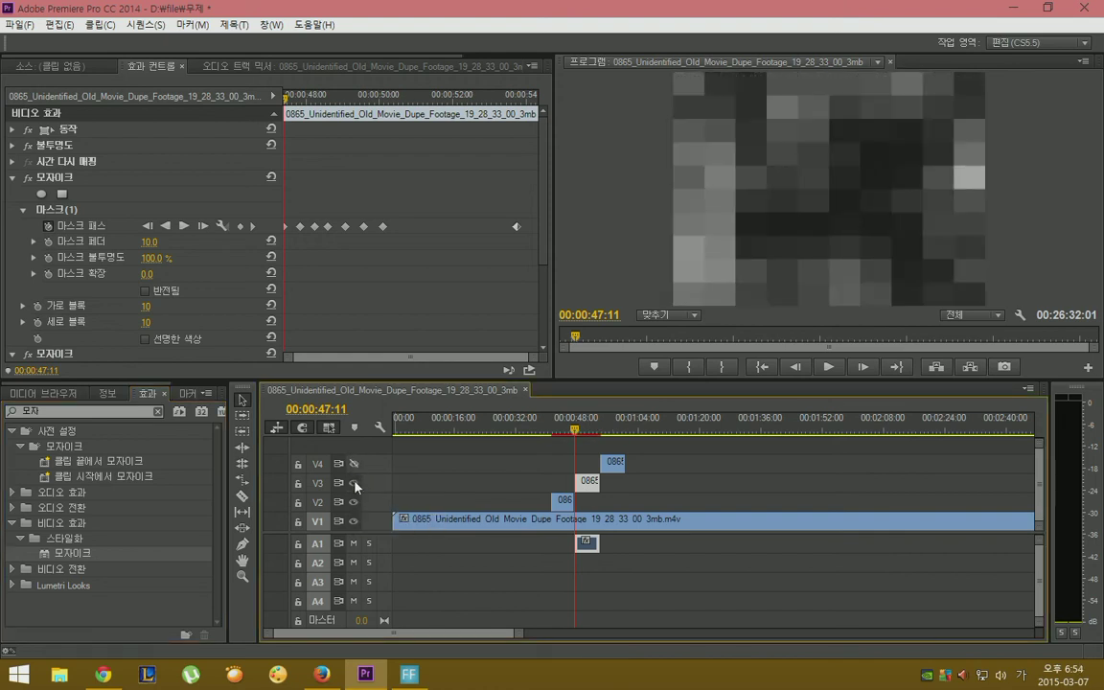
left_click(354, 502)
left_click(354, 464)
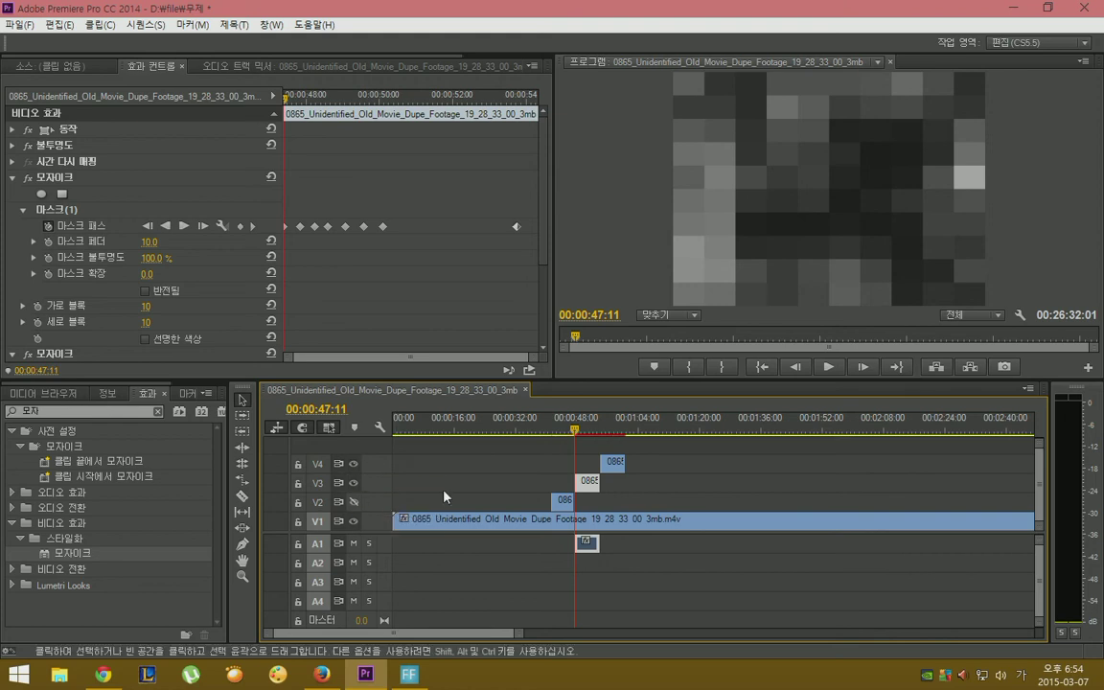
left_click(353, 464)
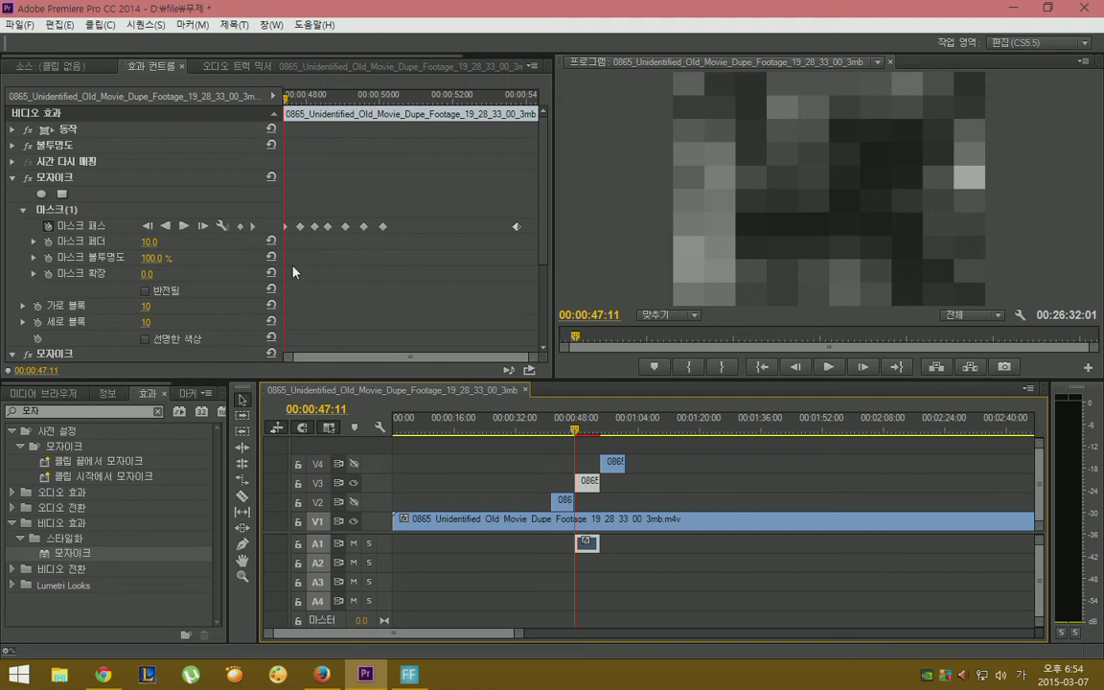
Add a rectangular mask to the V3 segment's second Mosaic and move it over the dark-suited man's lower legs.
scroll(46, 233, "down", 5)
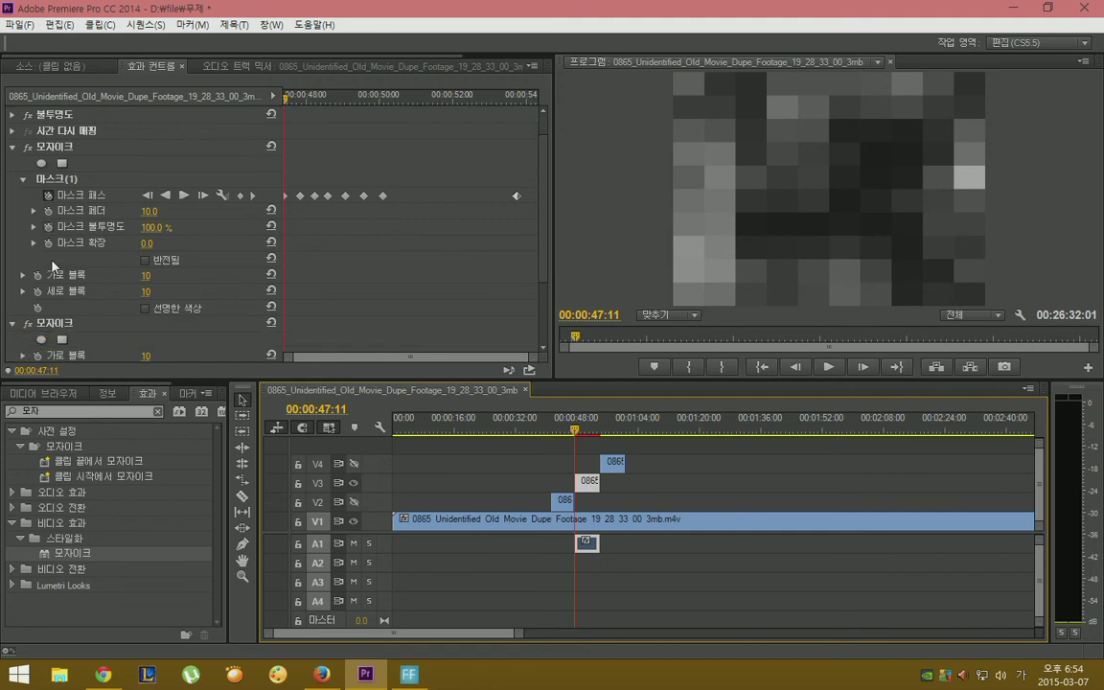
scroll(60, 268, "down", 1)
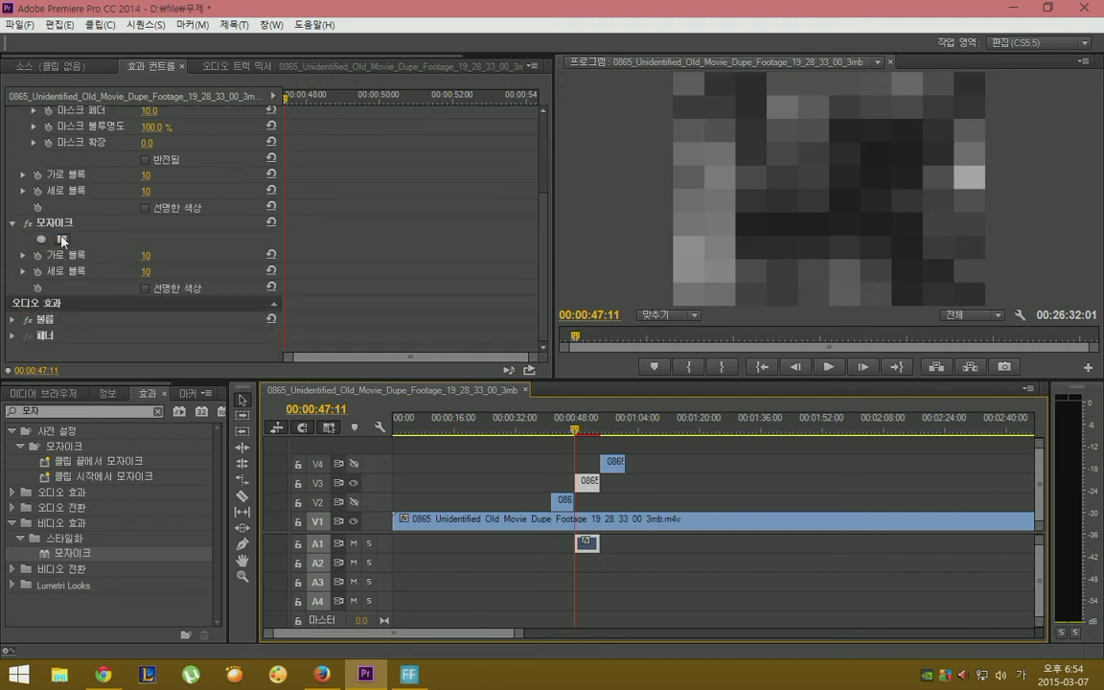
left_click(63, 241)
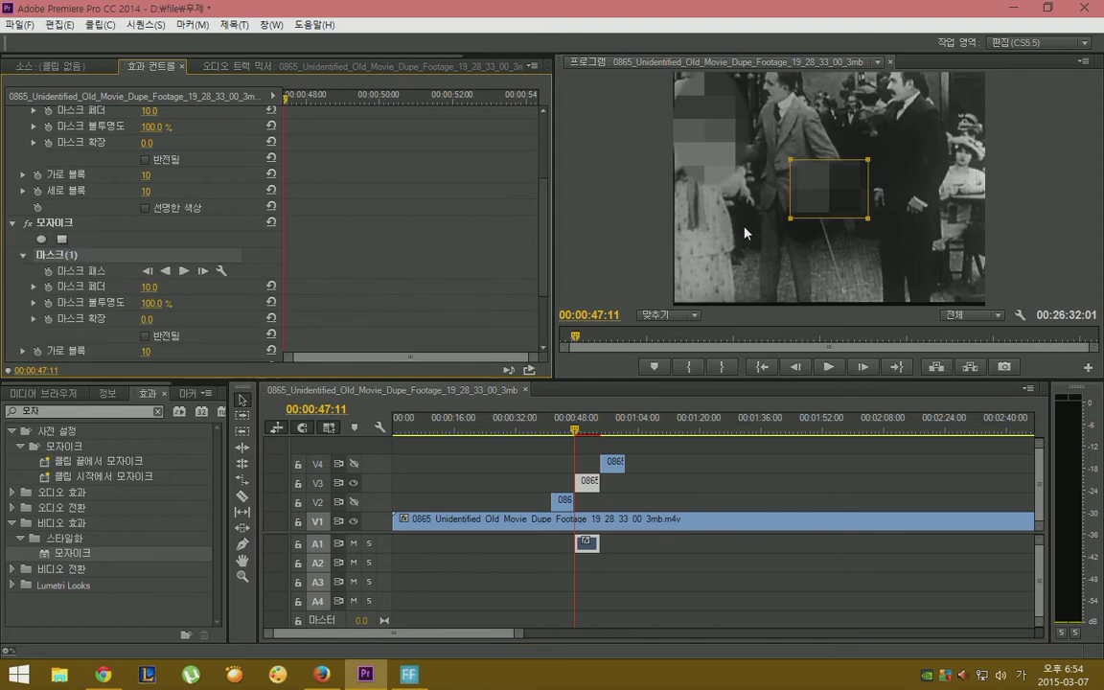
left_click_drag(827, 195, 917, 272)
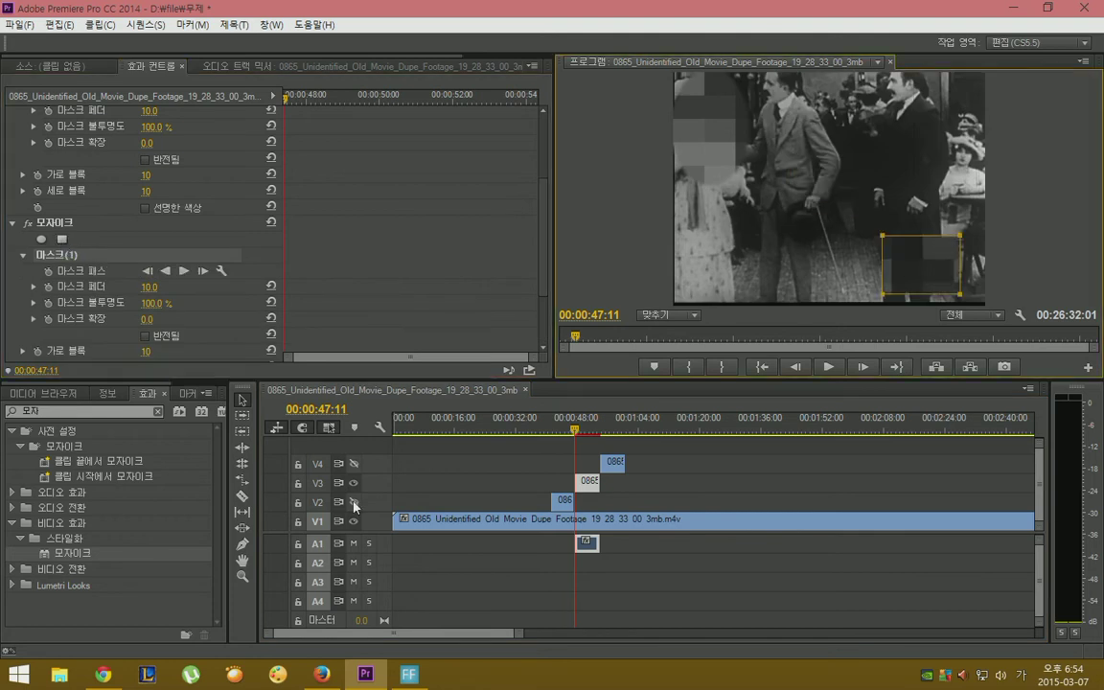
Compare the masks across the V2–V3 cut, shift the new mask slightly left and up at 00:00:47:12, and leave V2's output off.
key("Left")
key("Left")
key("Left")
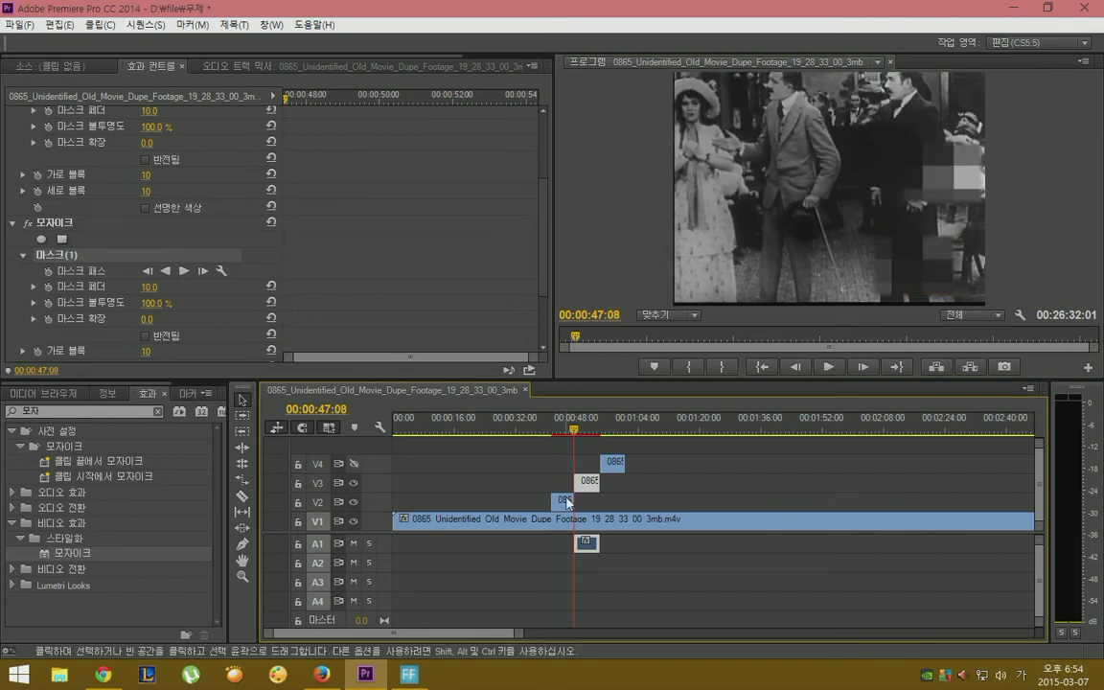
key("Left")
key("Left")
key("Right")
key("Right")
key("Right")
key("Right")
key("Right")
key("Right")
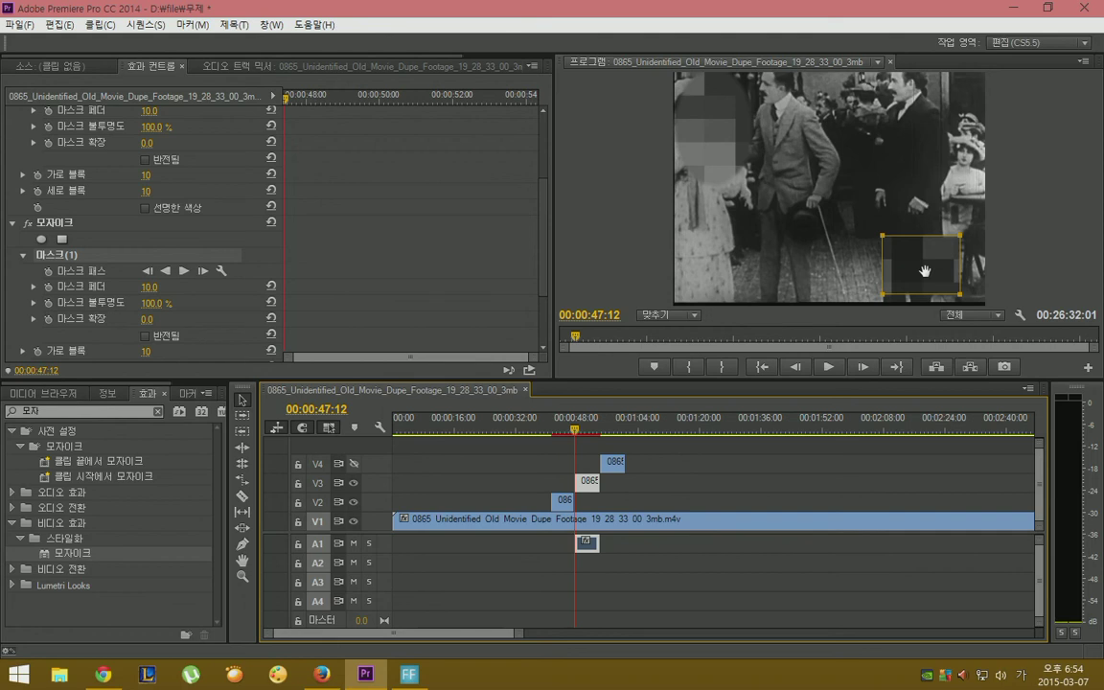
left_click_drag(924, 271, 903, 263)
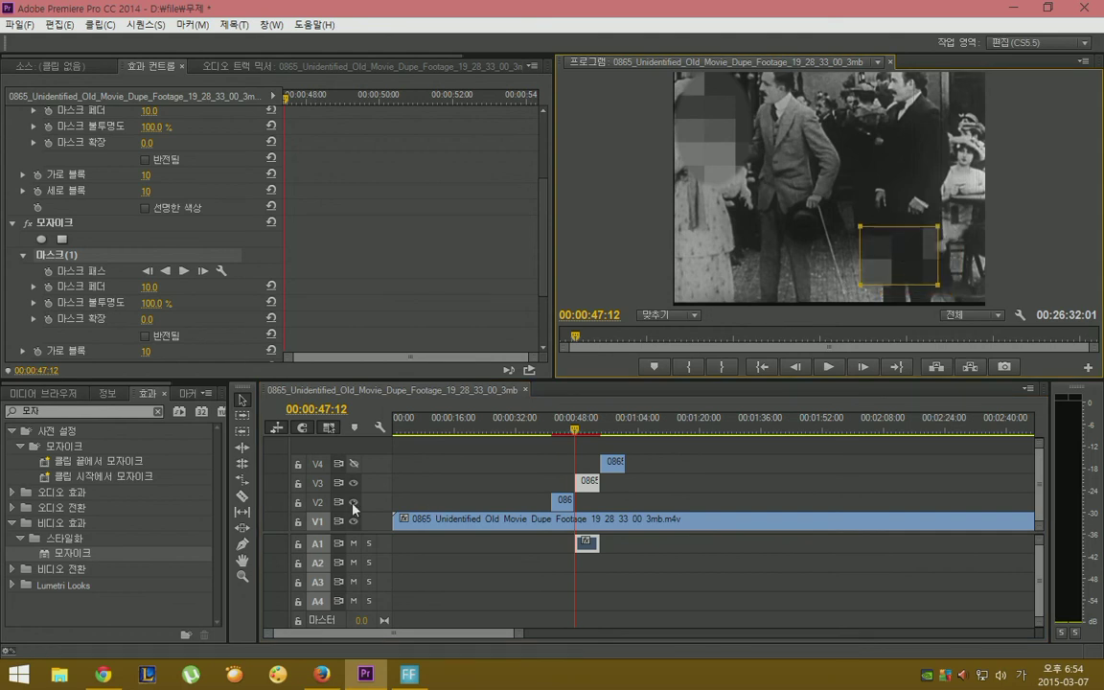
left_click(353, 503)
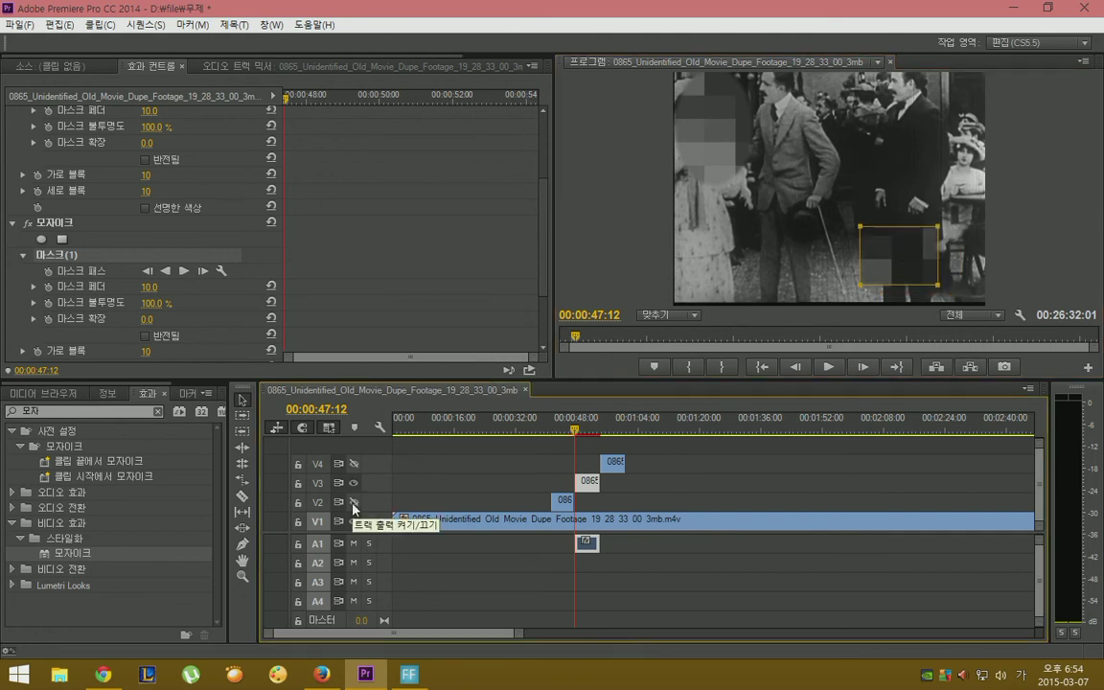
Turn on mask path keyframing for the V3 segment's second Mosaic at 00:00:47:20.
key("Right")
key("Right")
key("Right")
key("Right")
key("Right")
key("Right")
key("Right")
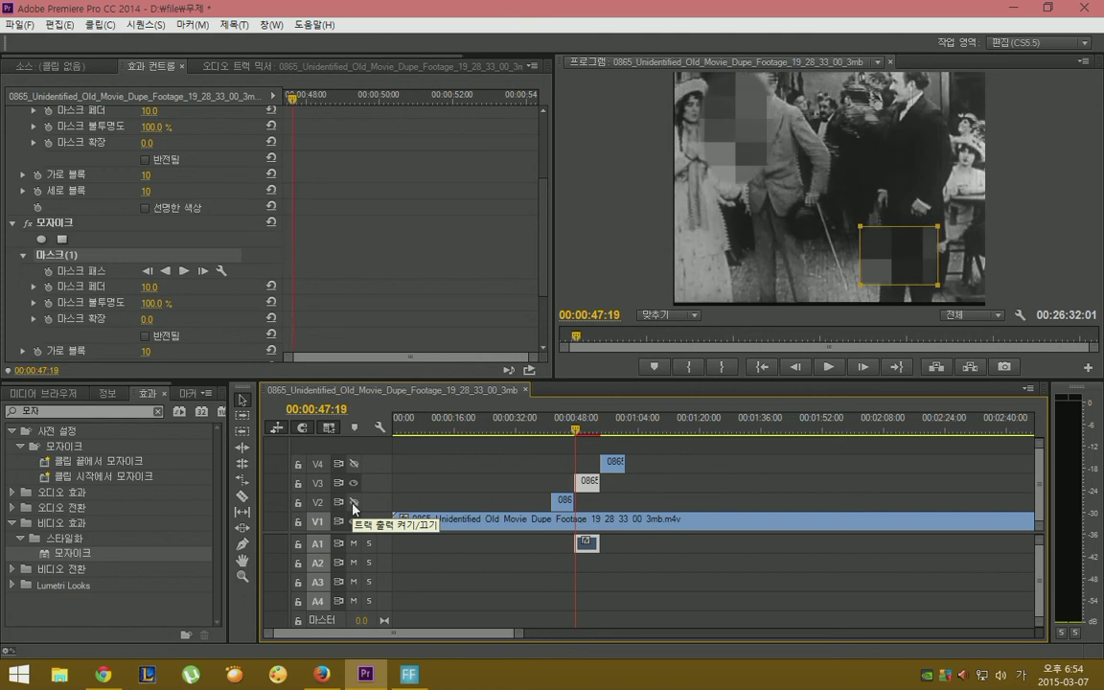
key("Right")
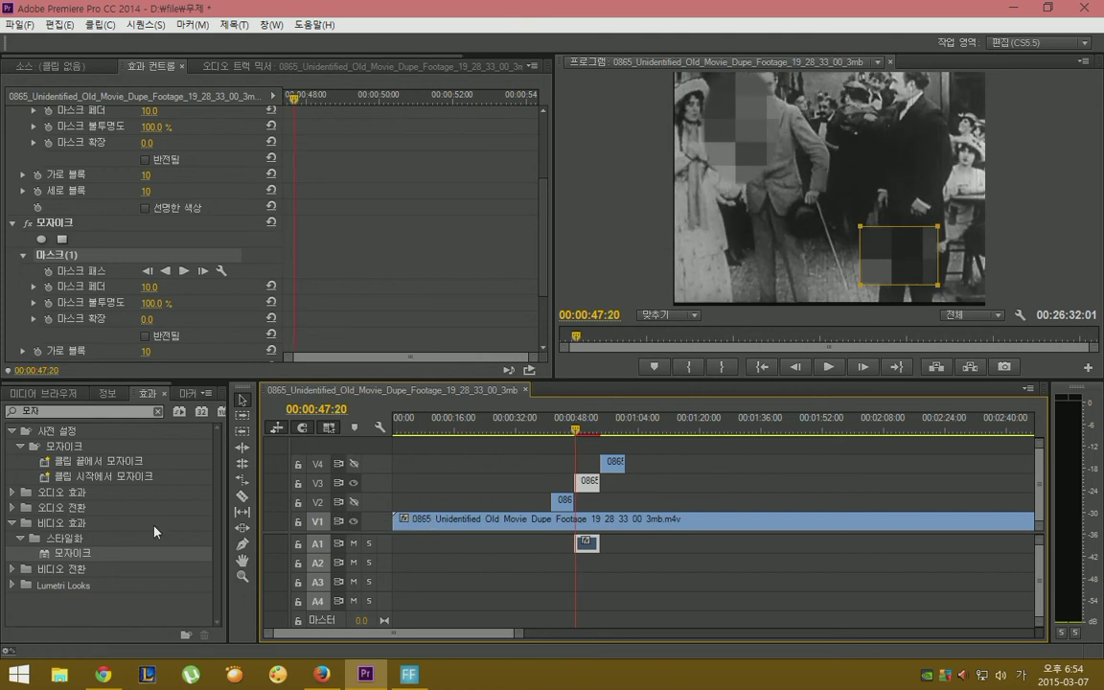
left_click(48, 272)
Keyframe the V3 segment's second mask leftward through 00:00:50:15, ending over the standing man's lower legs in the picture's lower left at 00:00:53:28.
left_click_drag(914, 266, 867, 268)
key("Right")
key("Right")
key("Right")
key("Right")
key("Right")
key("Right")
key("Right")
key("Right")
key("Right")
key("Right")
key("Right")
key("Right")
key("Right")
key("Right")
key("Right")
key("Right")
key("Right")
key("Right")
key("Right")
key("Right")
key("Right")
key("Right")
key("Right")
key("Right")
key("Right")
key("Right")
key("Right")
key("Right")
key("Right")
key("Right")
key("Right")
key("Right")
key("Right")
key("Right")
key("Right")
key("Right")
key("Right")
key("Right")
key("Right")
key("Right")
key("Right")
key("Right")
key("Right")
key("Right")
key("Right")
key("Right")
key("Right")
key("Right")
key("Right")
key("Right")
key("Right")
key("Right")
key("Right")
key("Right")
key("Right")
key("Right")
key("Right")
key("Right")
key("Right")
key("Right")
key("Right")
key("Right")
key("Right")
key("Right")
key("Right")
key("Right")
key("Right")
key("Right")
key("Right")
key("Right")
key("Right")
key("Right")
key("Right")
key("Right")
key("Right")
key("Right")
key("Right")
key("Right")
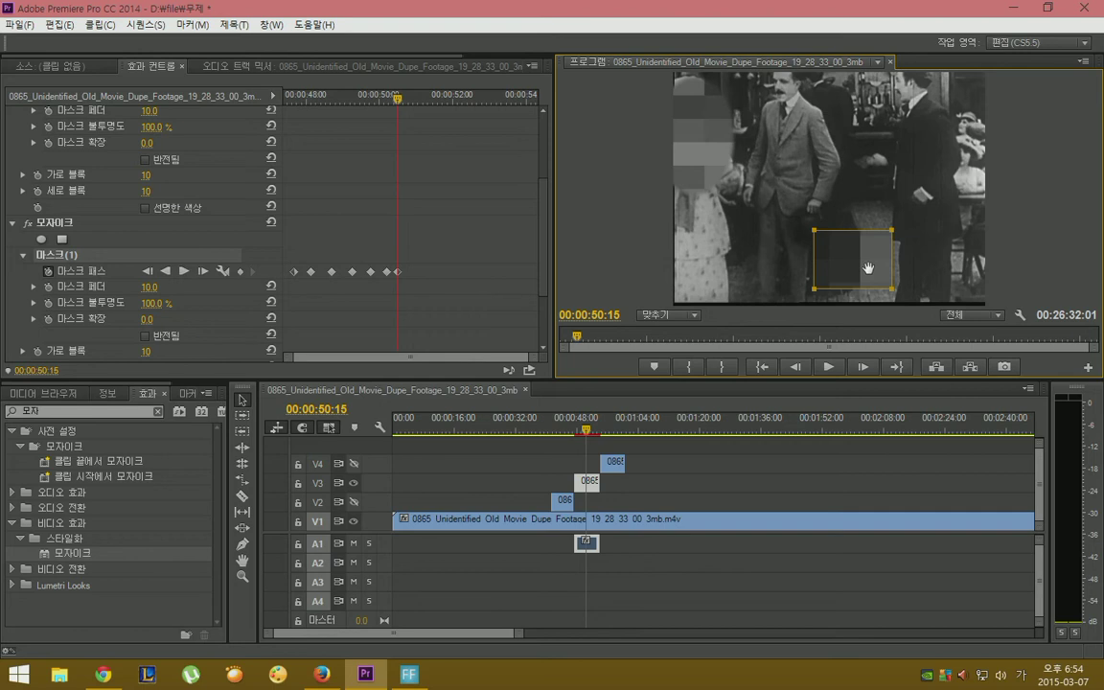
key("Down")
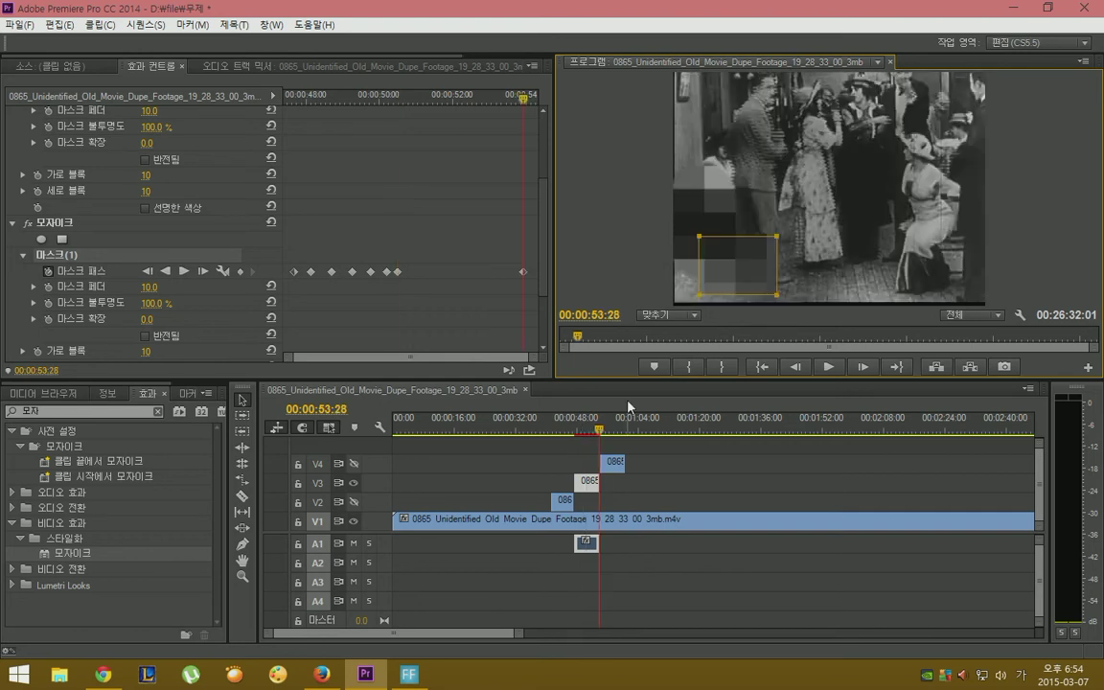
Advance to 00:00:54:10, apply a second Mosaic effect to the V4 segment, and turn V4's output on and V3's off.
key("Right")
key("Right")
key("Right")
key("Right")
key("Right")
key("Right")
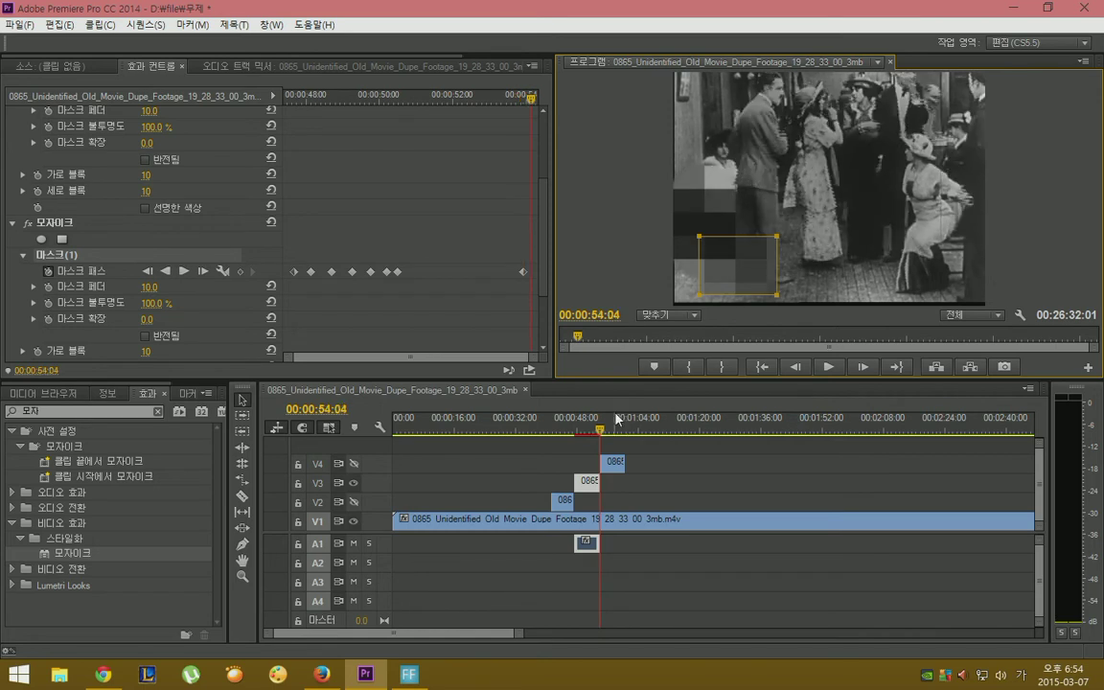
key("Right")
key("Right")
key("Right")
key("Right")
key("Right")
key("Right")
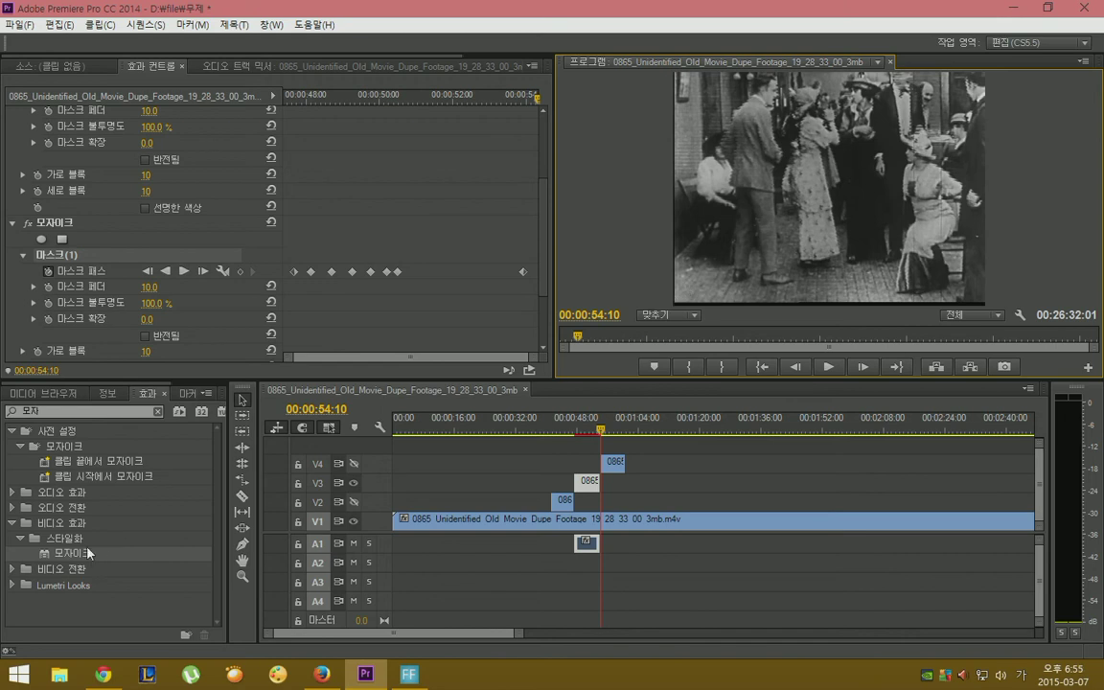
left_click_drag(104, 550, 612, 465)
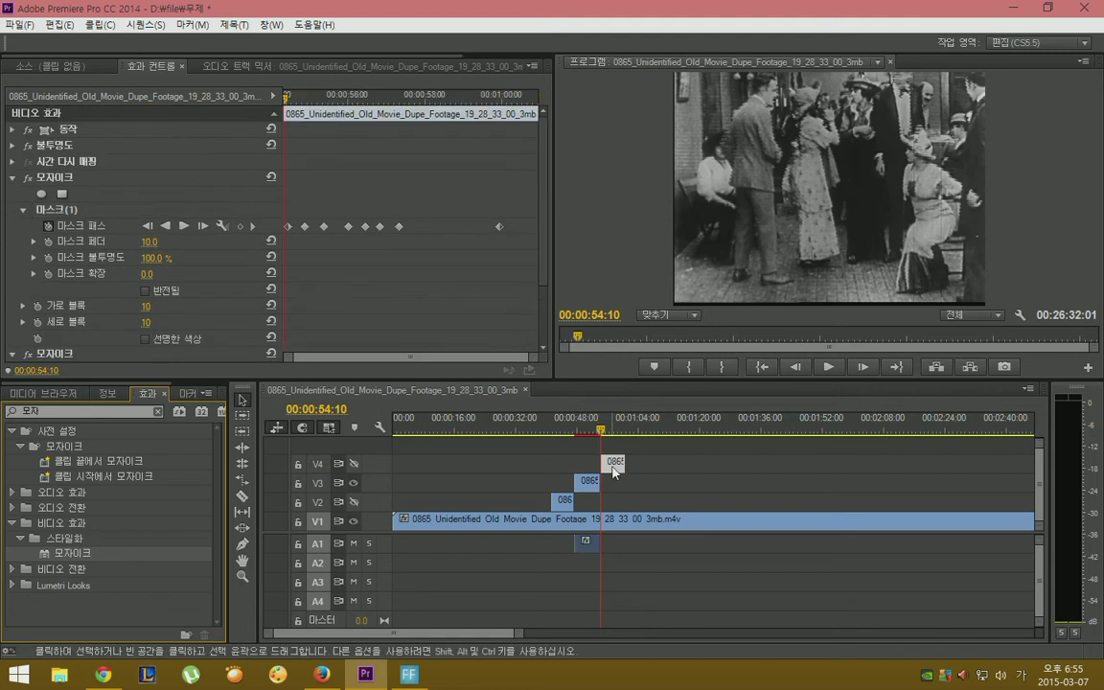
left_click(353, 464)
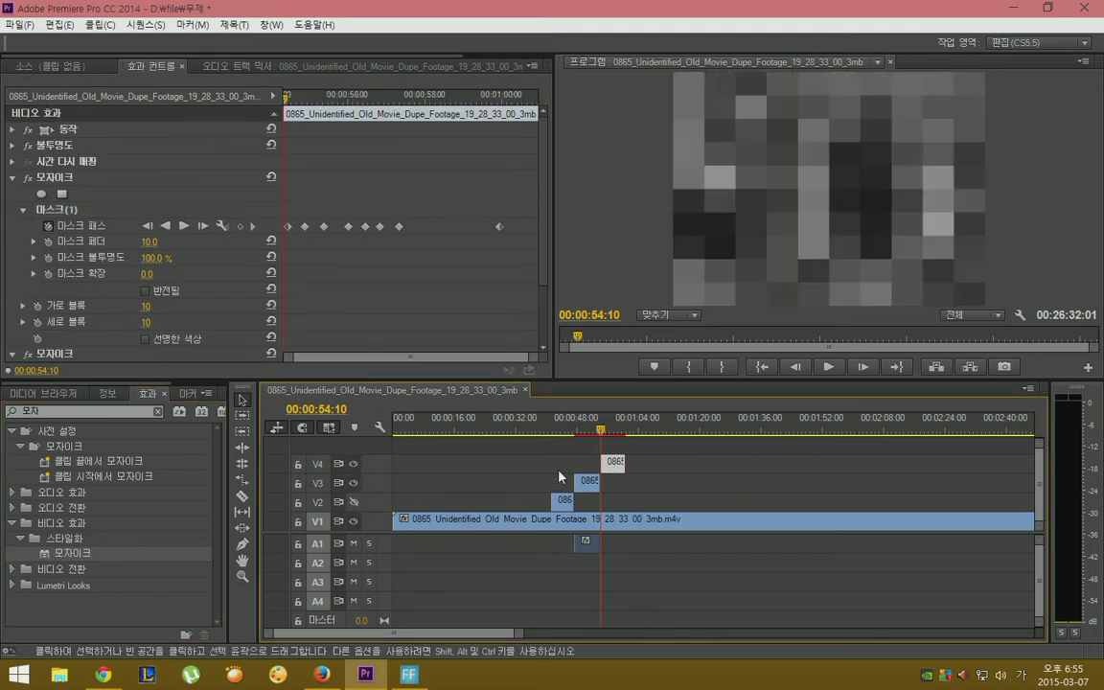
left_click(354, 483)
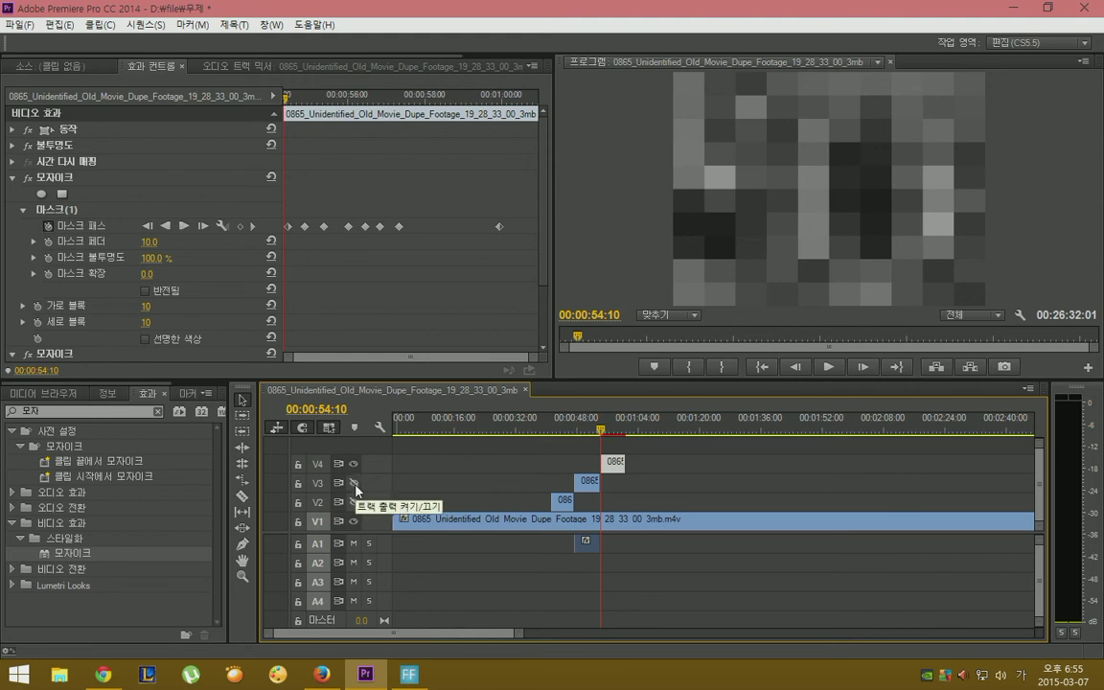
Add a rectangular mask to the V4 segment's second Mosaic and move it over the standing man's feet in the picture's lower left.
scroll(540, 235, "down", 3)
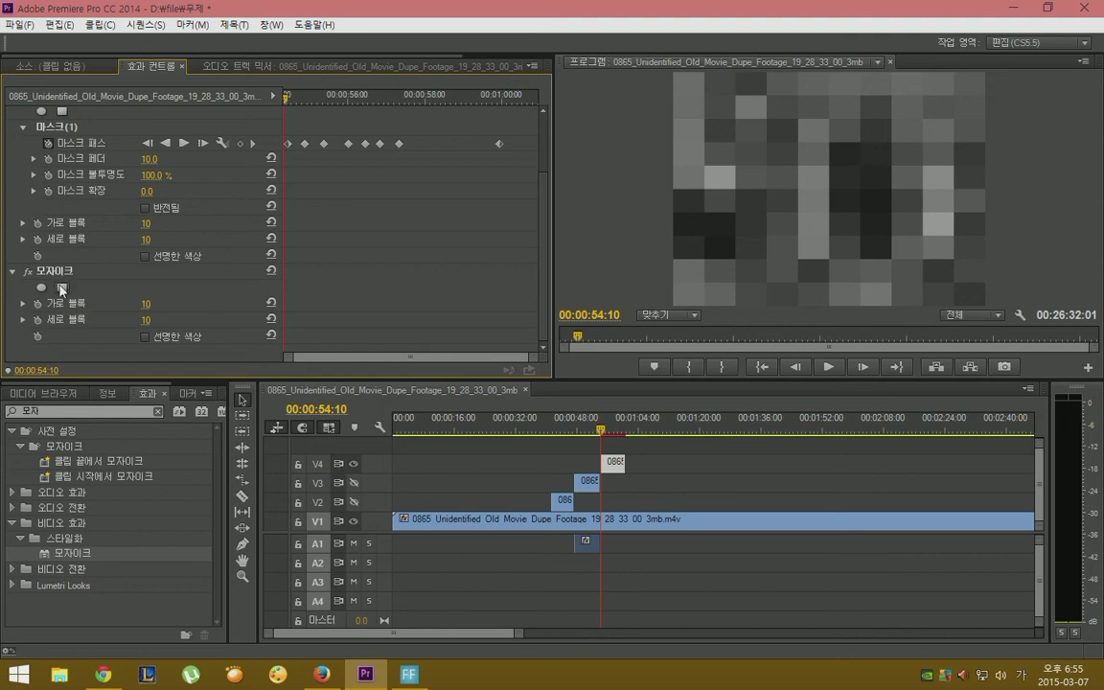
left_click(63, 288)
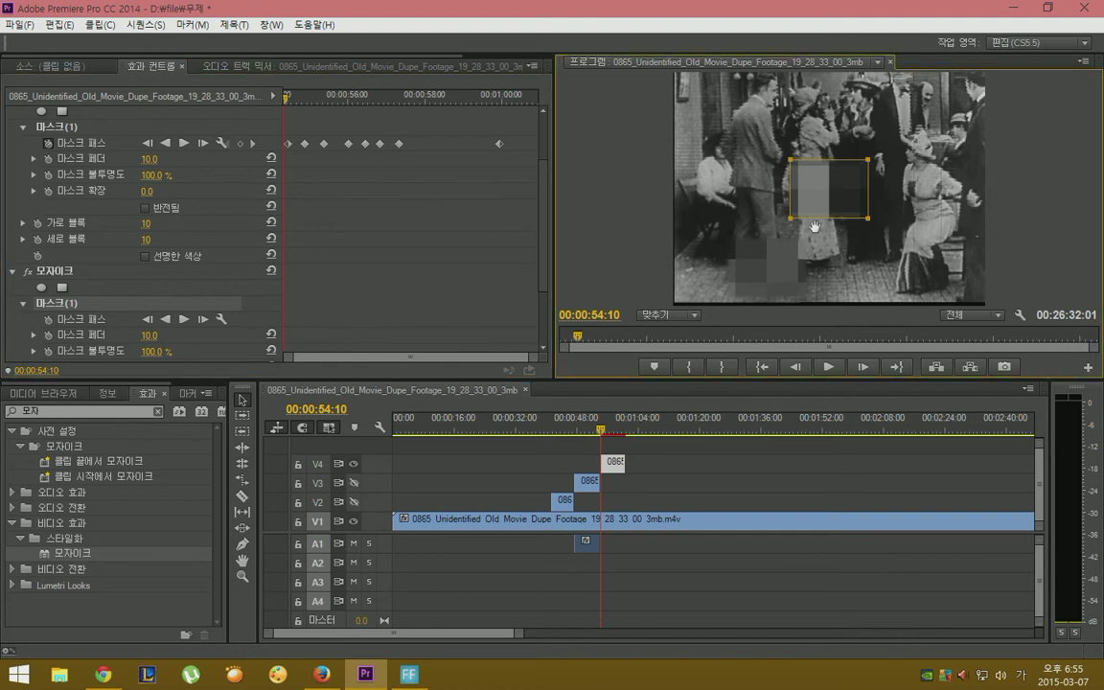
left_click_drag(827, 198, 762, 276)
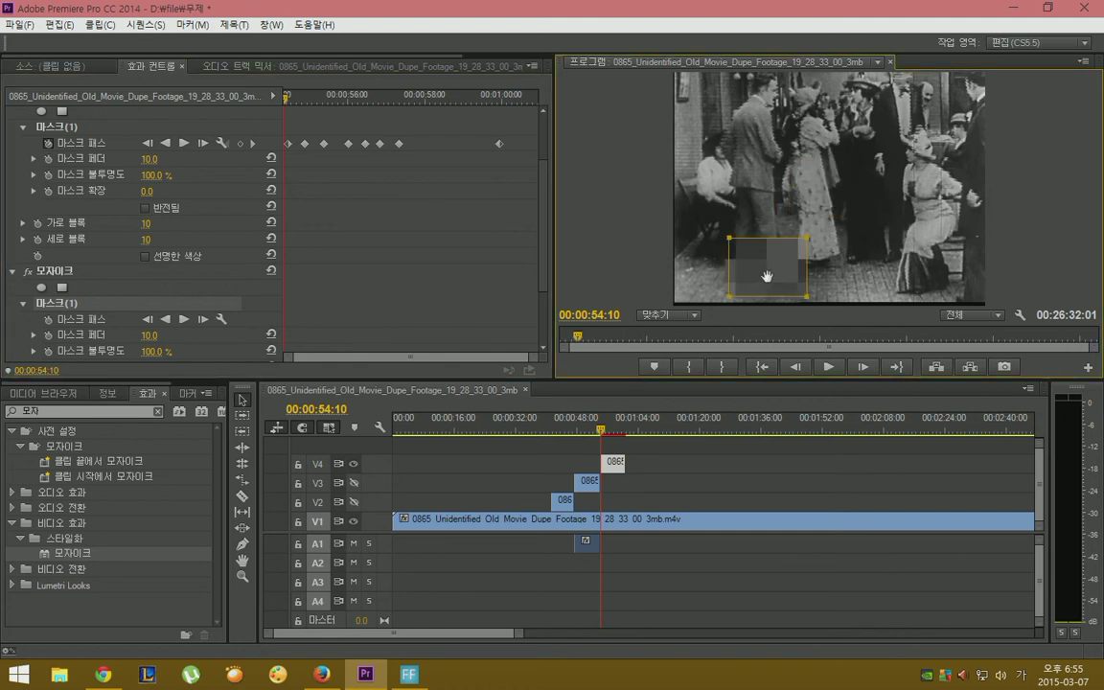
Turn on V3's output and compare the masks across the V3–V4 cut from 00:00:54:09 to 00:00:54:11.
key("Left")
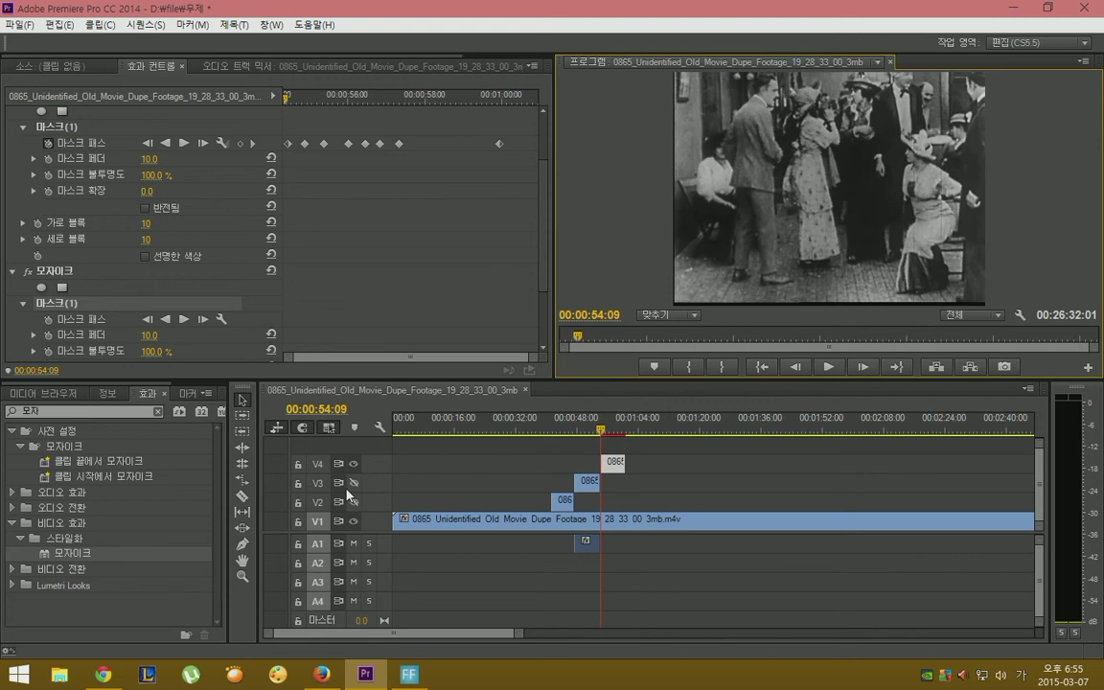
left_click(352, 483)
key("Right")
key("Right")
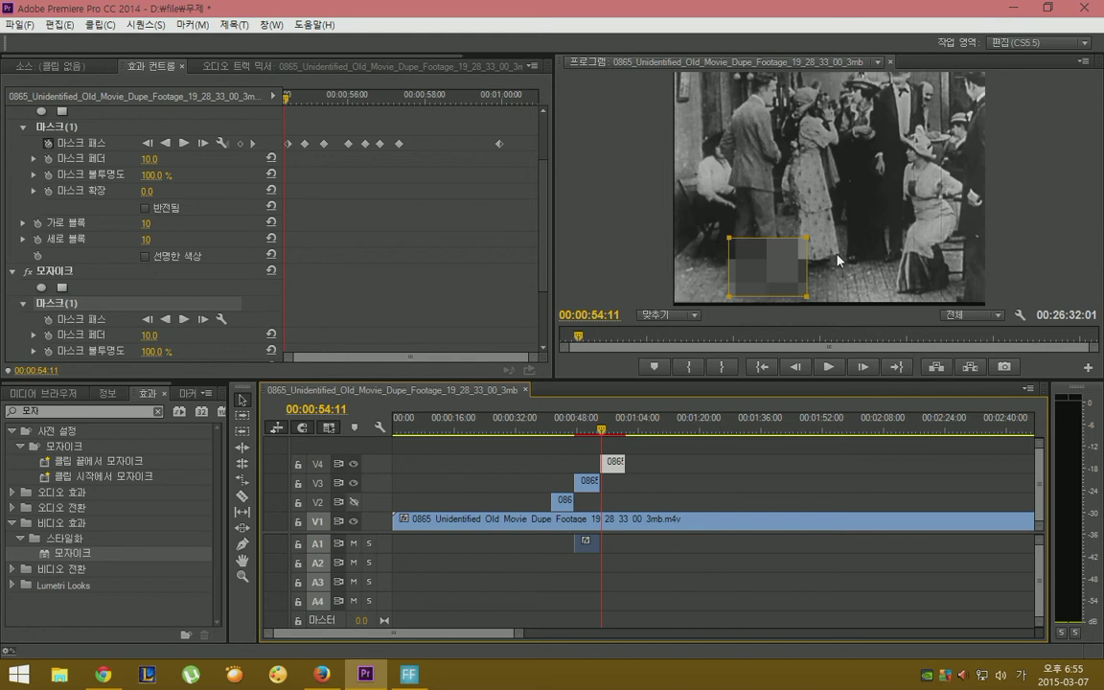
Try to place the V4 segment's second Mosaic mask in the picture's lower left at 00:00:54:14 and lower right at 00:00:59:28.
key("Right")
key("Right")
left_click_drag(772, 259, 711, 272)
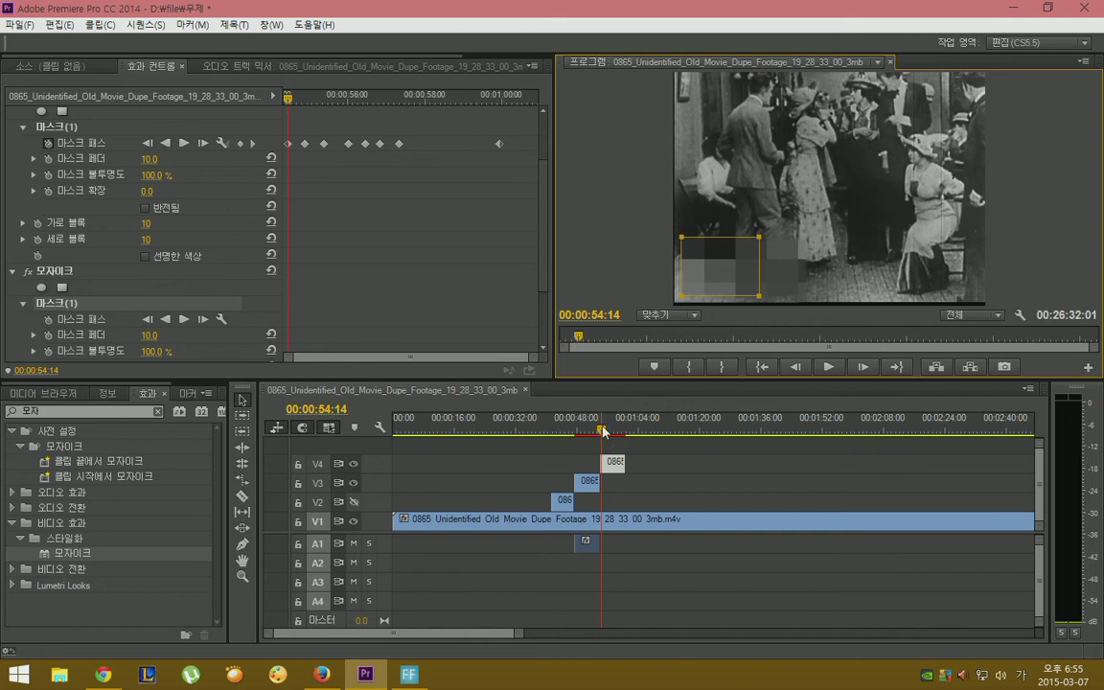
left_click(609, 432)
left_click_drag(609, 432, 622, 432)
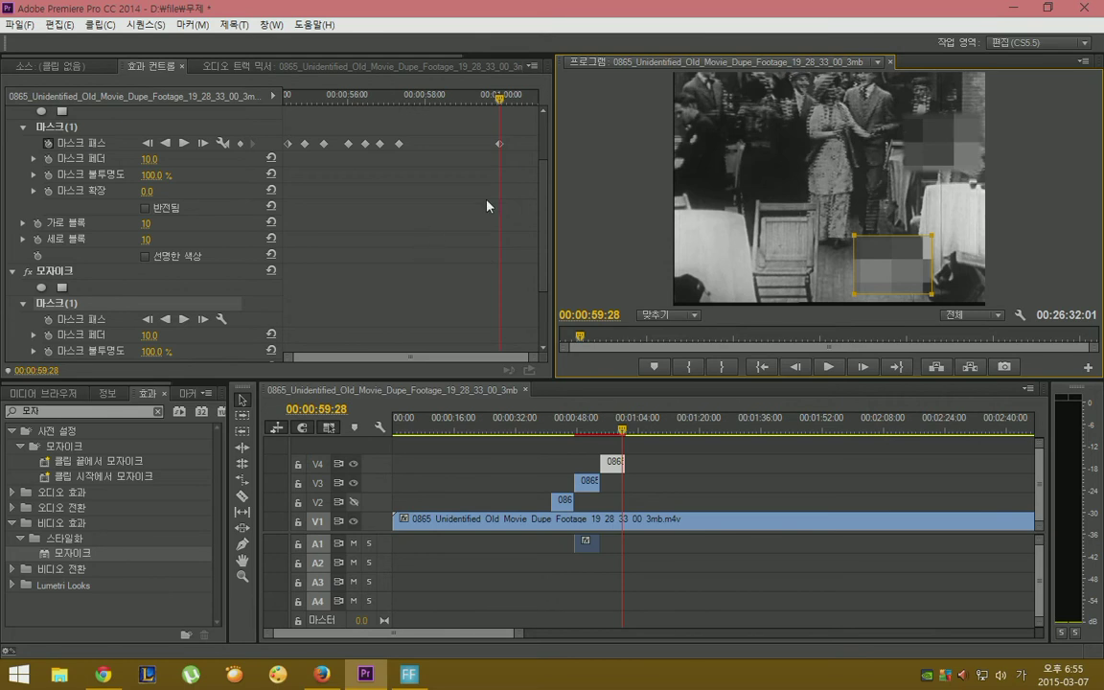
scroll(488, 191, "down", 3)
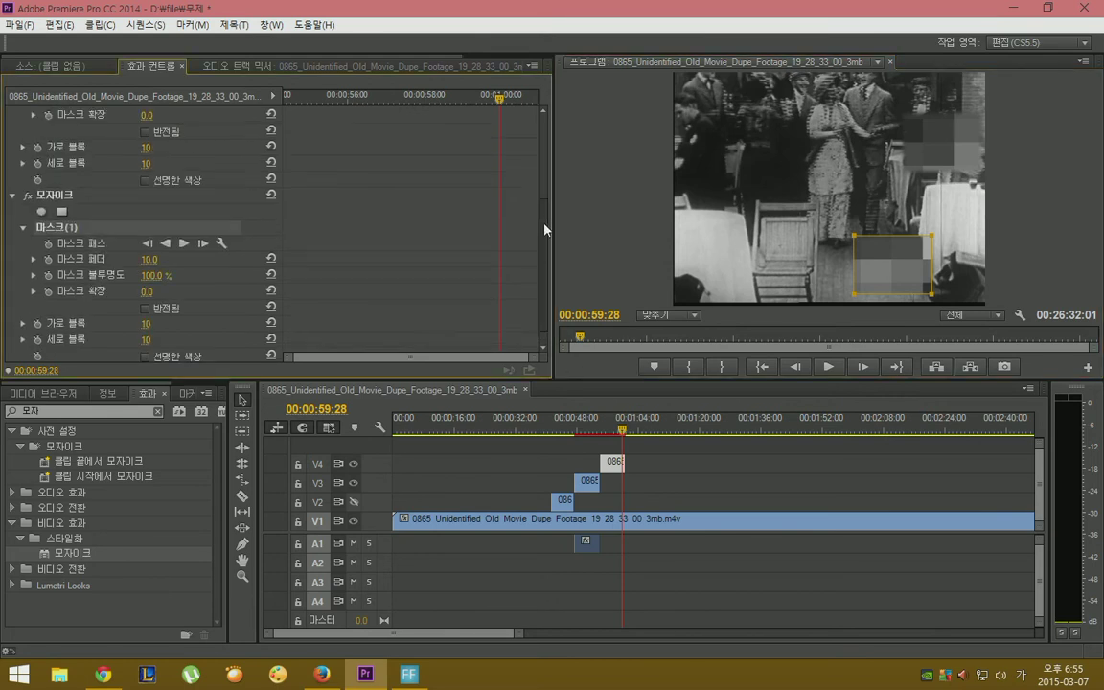
scroll(545, 230, "up", 2)
scroll(534, 232, "down", 2)
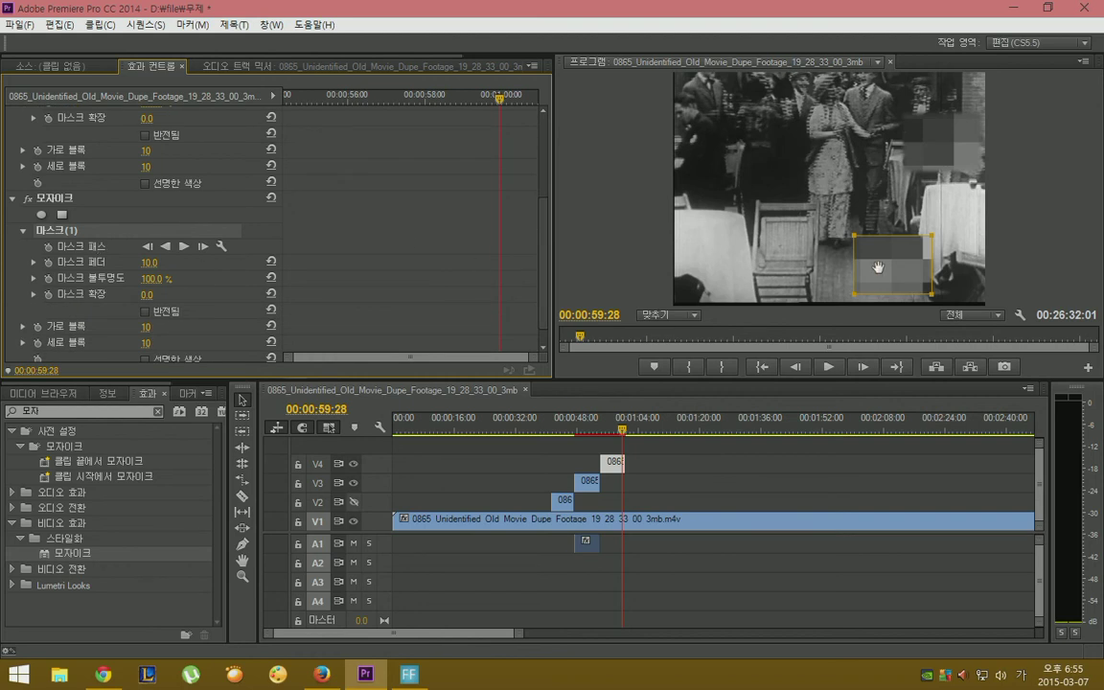
Turn on mask path animation for the V4 segment's second Mosaic mask at 00:00:53:24 and advance to 00:00:54:11.
left_click_drag(618, 433, 598, 433)
left_click(184, 246)
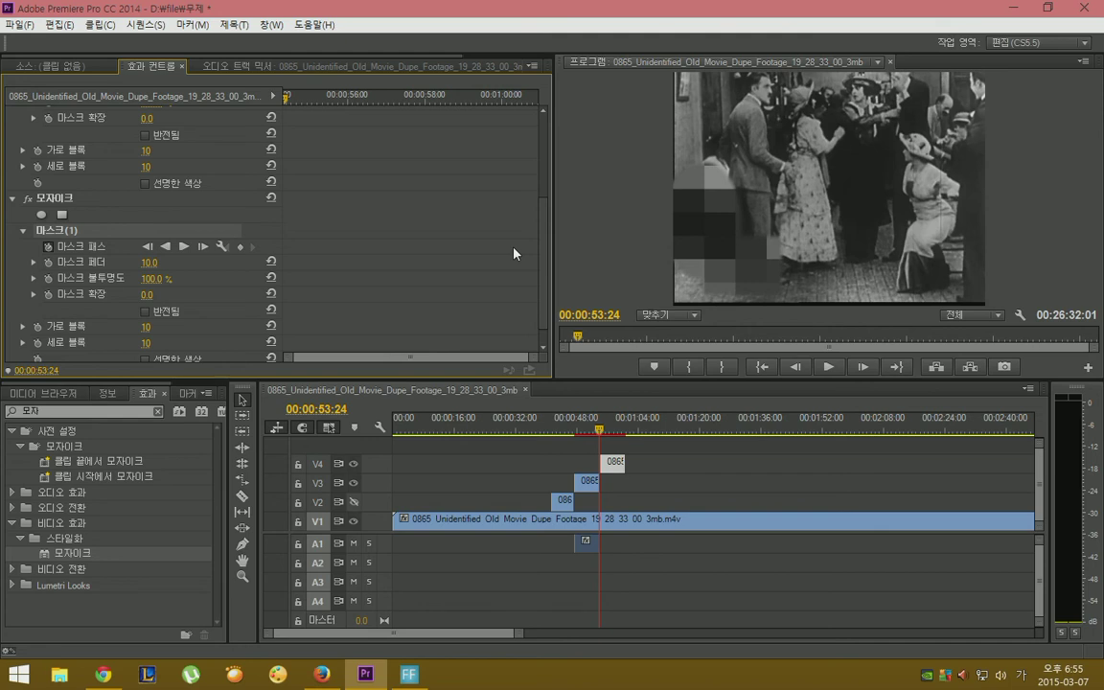
key("Right")
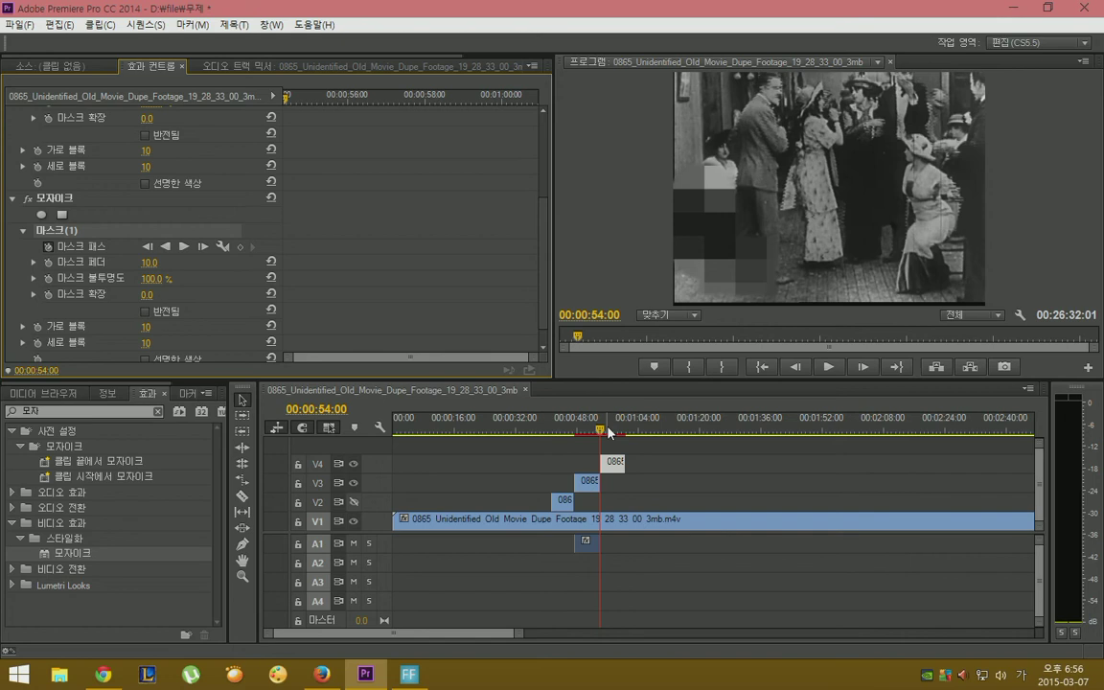
key("Right")
key("Right")
key("Right")
key("Right")
key("Right")
key("Right")
key("Right")
key("Right")
key("Right")
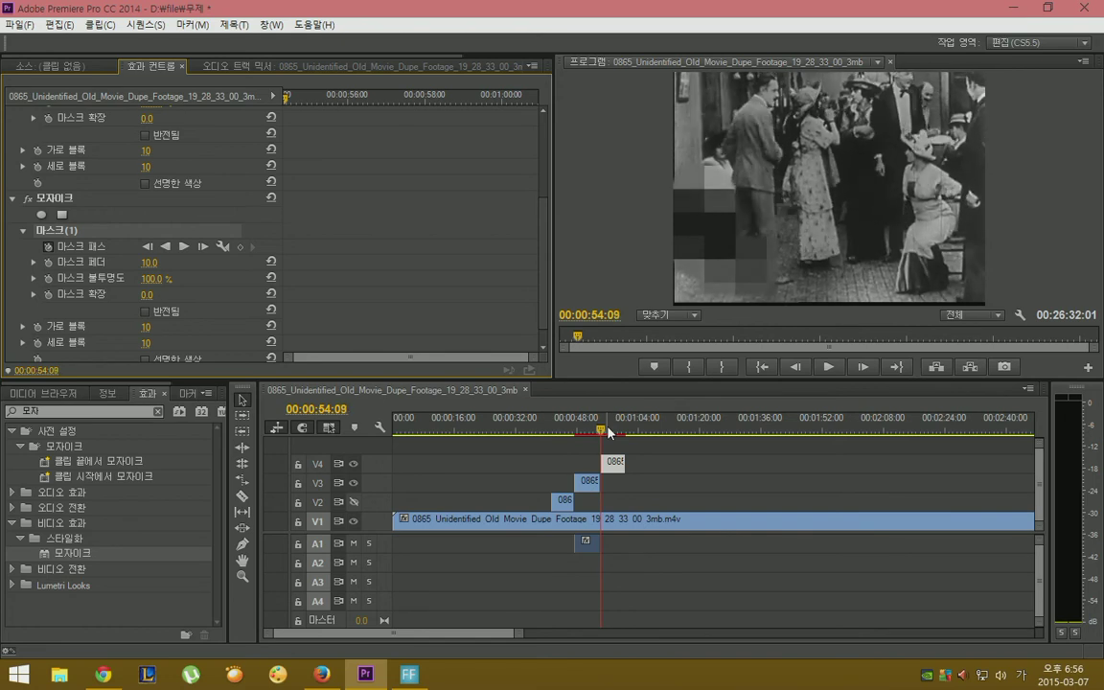
key("Right")
key("Right")
Keyframe the V4 segment's second mask in the picture's lower left at 00:00:54:11 and in its lower right at 00:00:59:28.
left_click(735, 263)
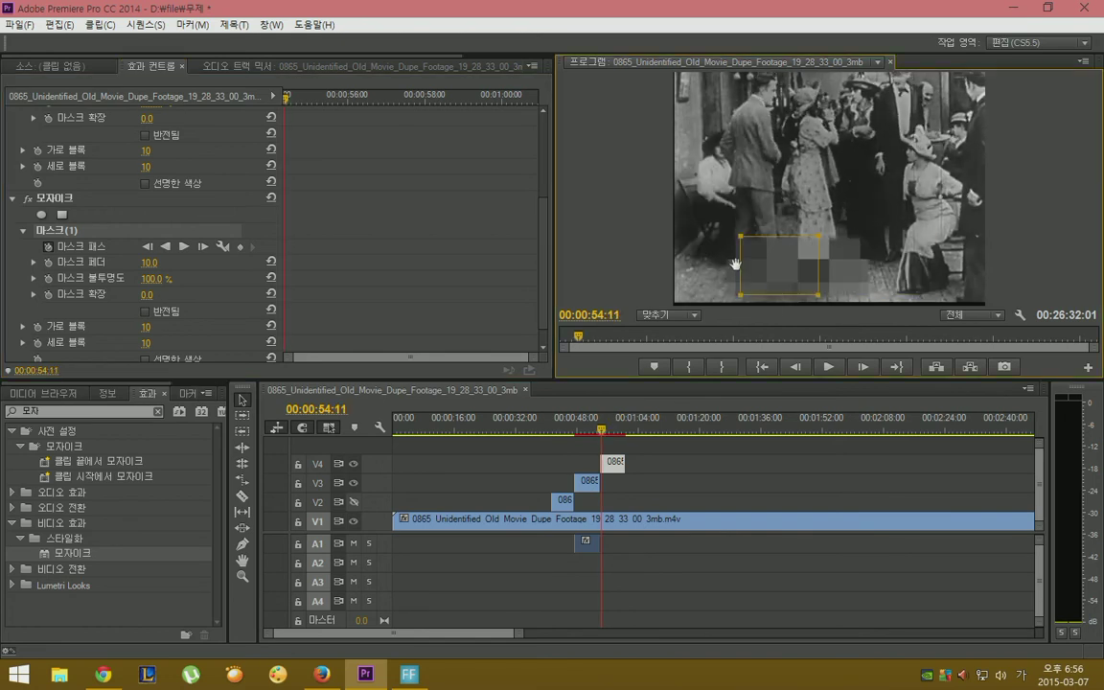
left_click_drag(736, 263, 675, 263)
left_click(610, 432)
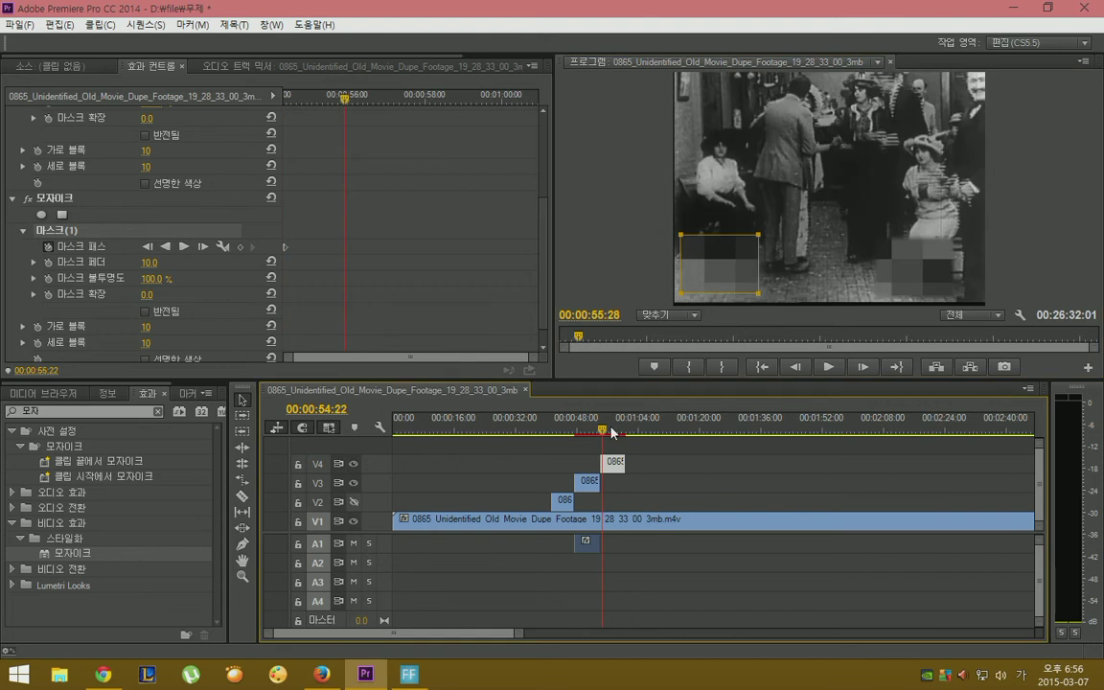
left_click_drag(611, 433, 623, 433)
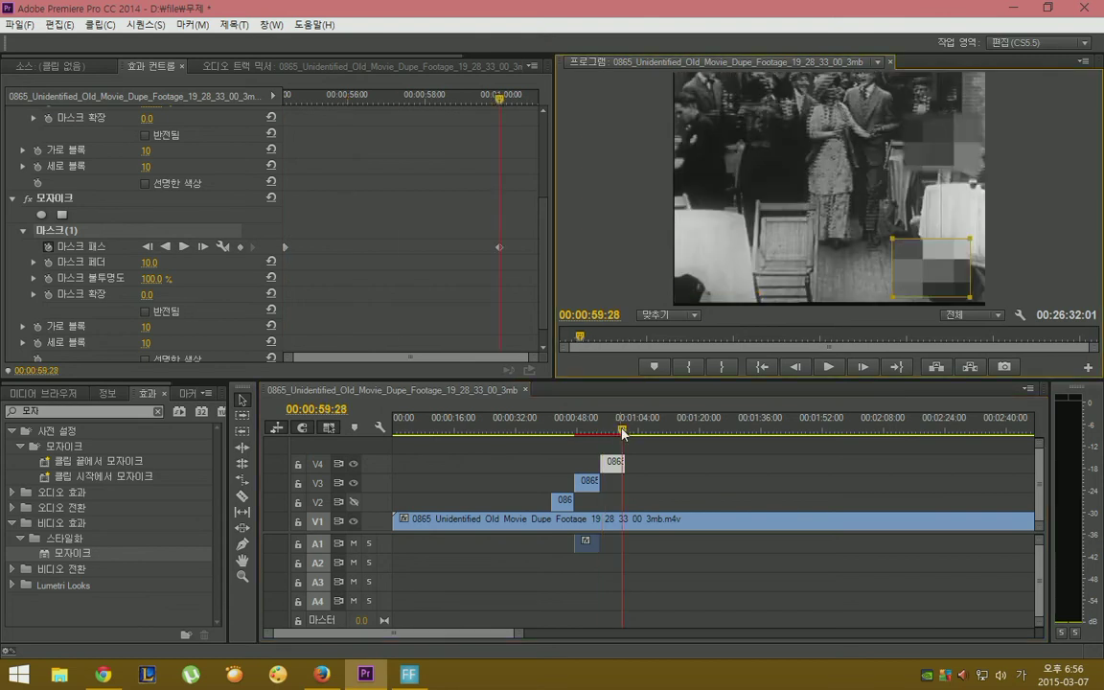
Turn on V2's output and play the sequence from 00:00:40:23 through the masked segments on V2 to V4.
left_click(550, 433)
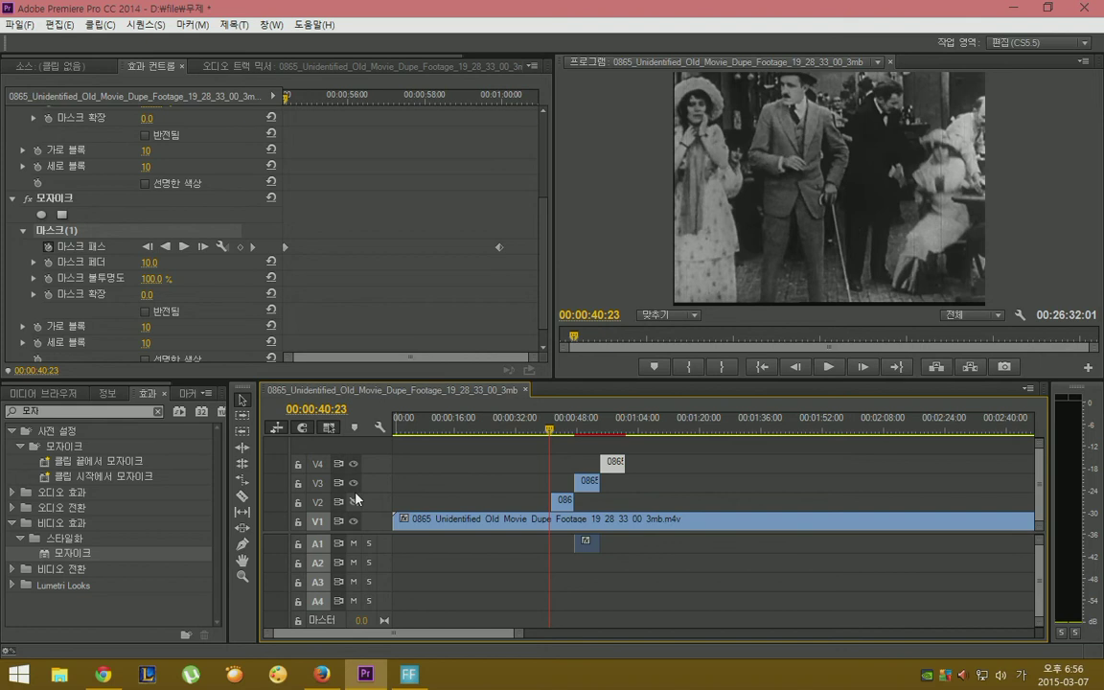
left_click(830, 366)
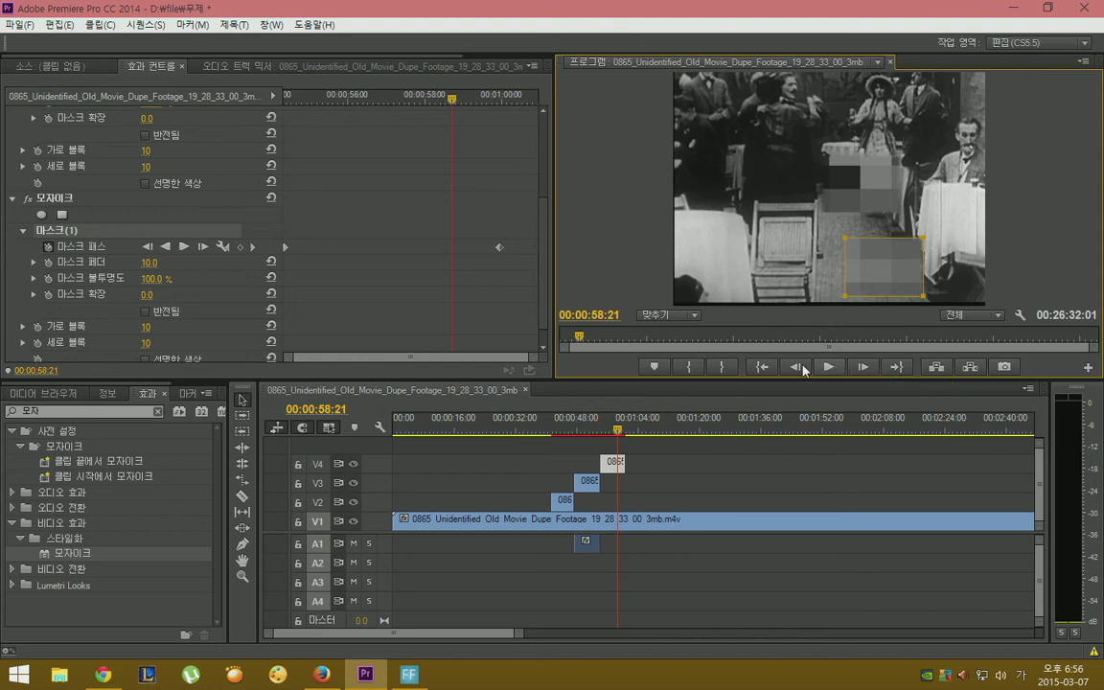
Set up a media export matching the sequence settings, named 0865_Unidentified_Old_Movie_Dupe_Footage_19_28_33_00_3mb6, and cancel it.
left_click(19, 24)
mouse_move(93, 474)
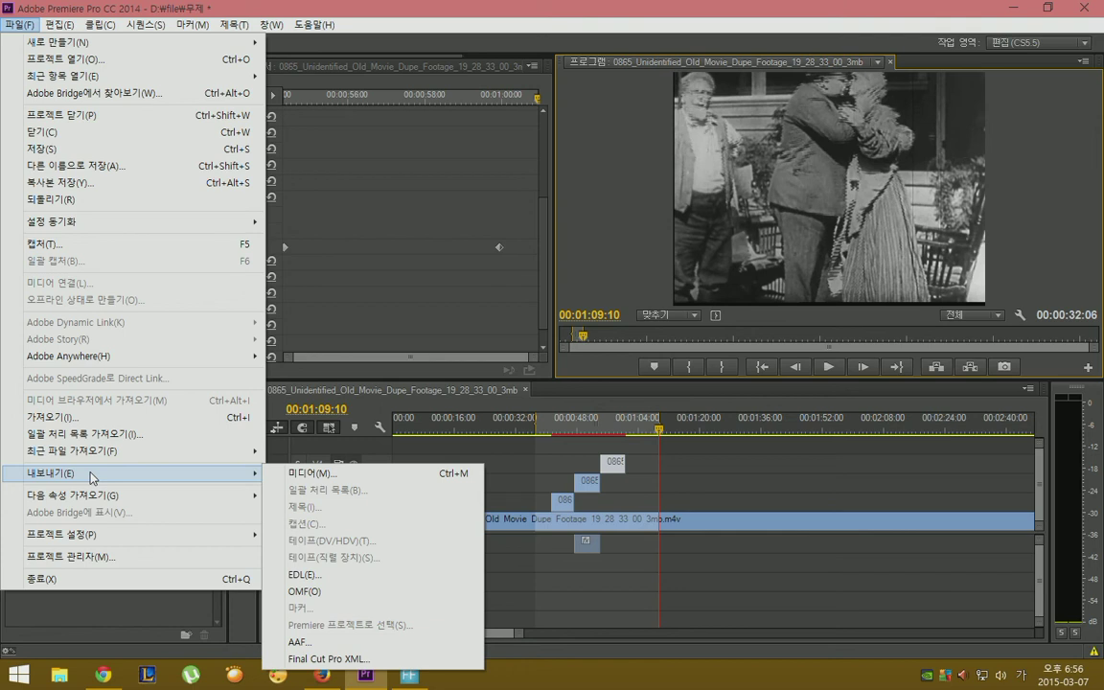
left_click(308, 473)
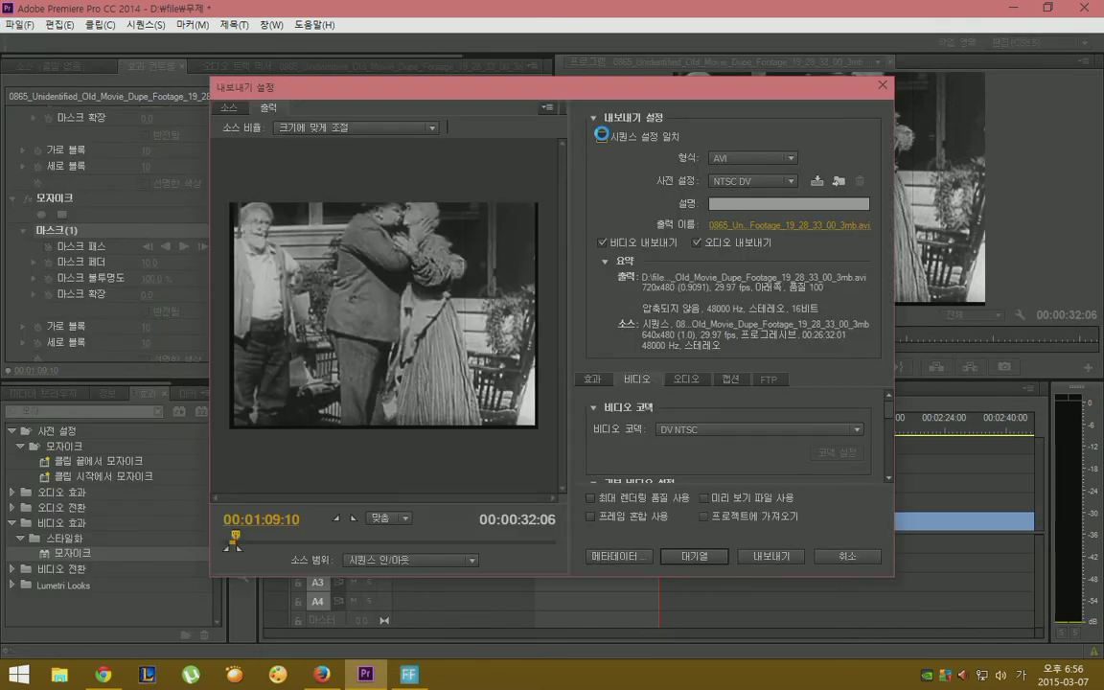
left_click(602, 136)
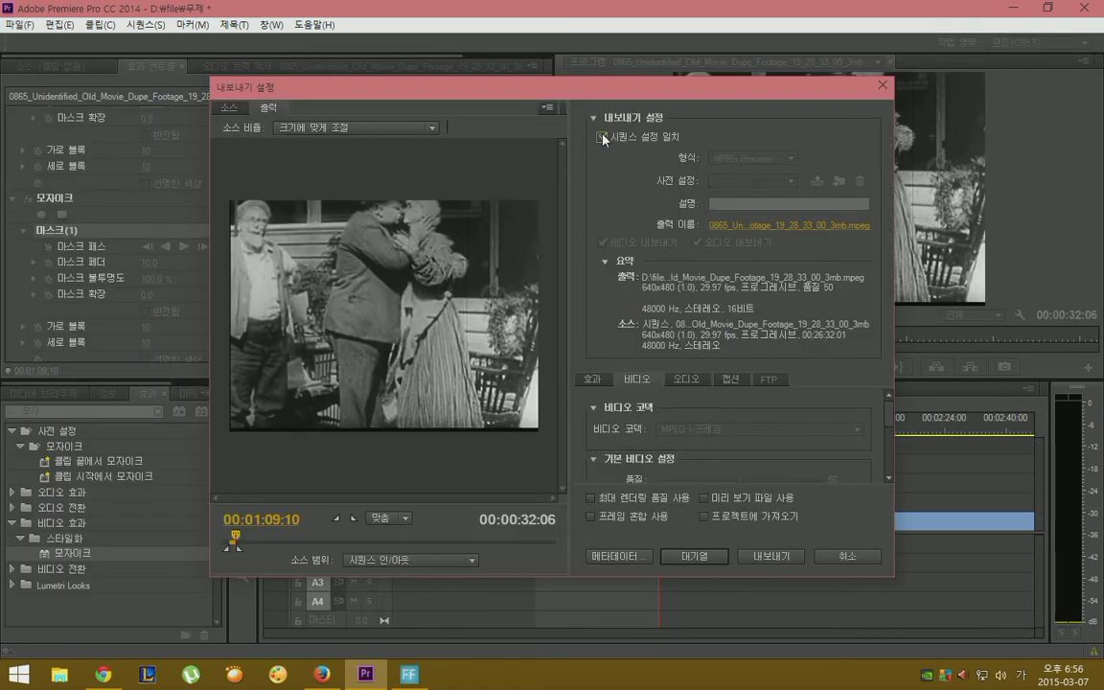
left_click(738, 227)
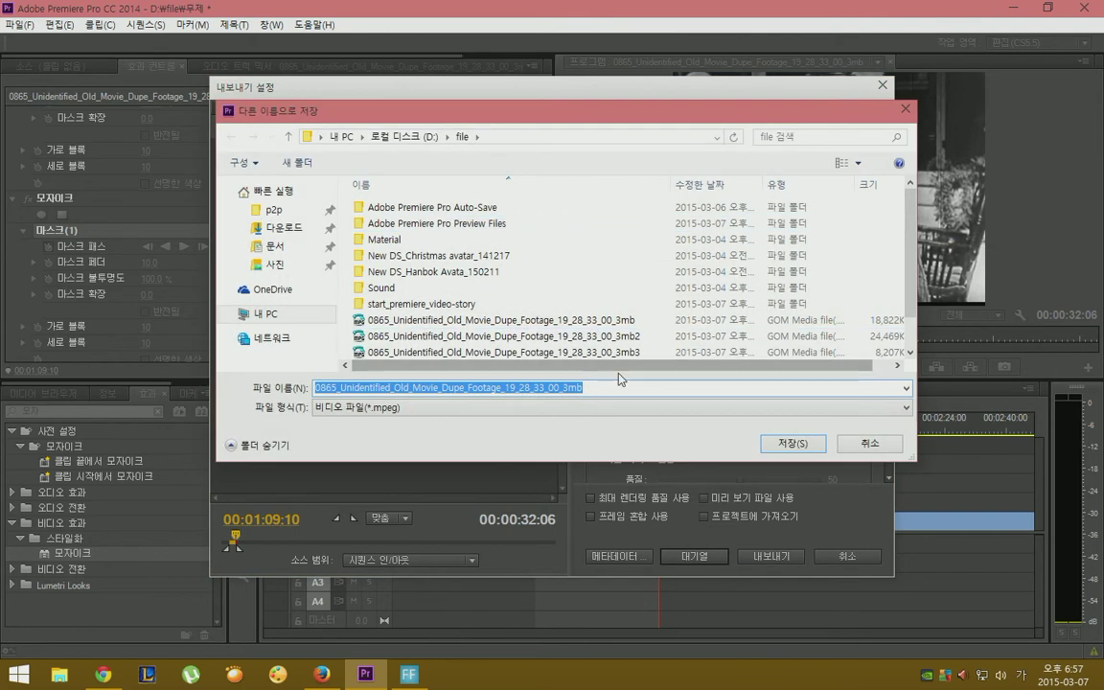
left_click(619, 387)
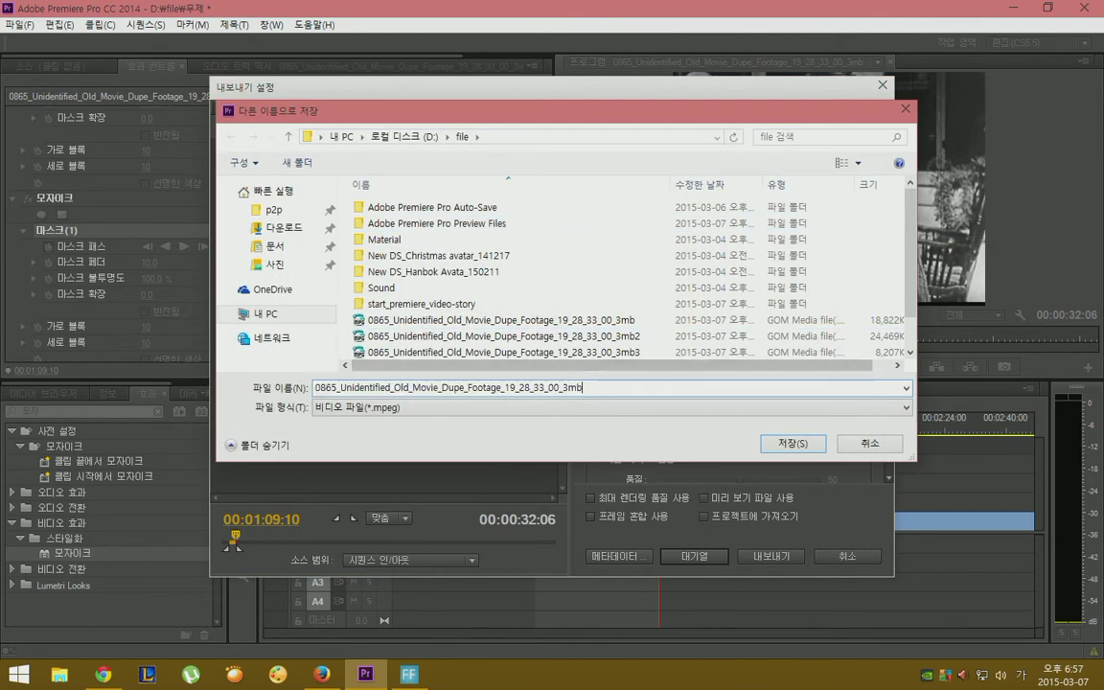
type("6")
left_click(792, 443)
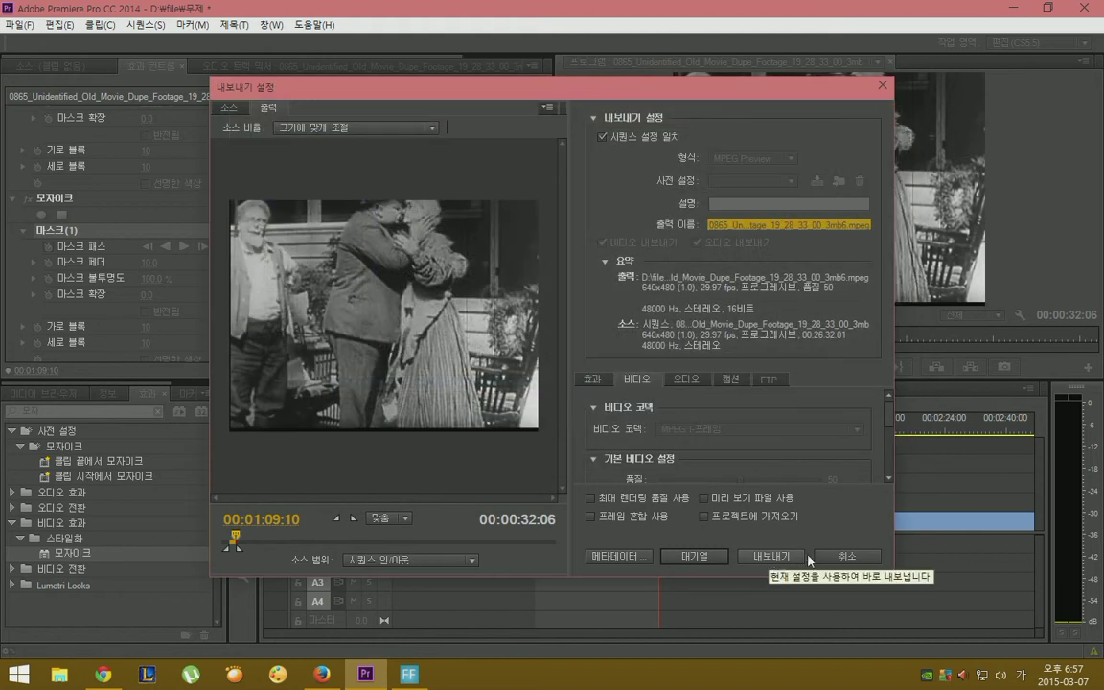
left_click(847, 558)
left_click(19, 24)
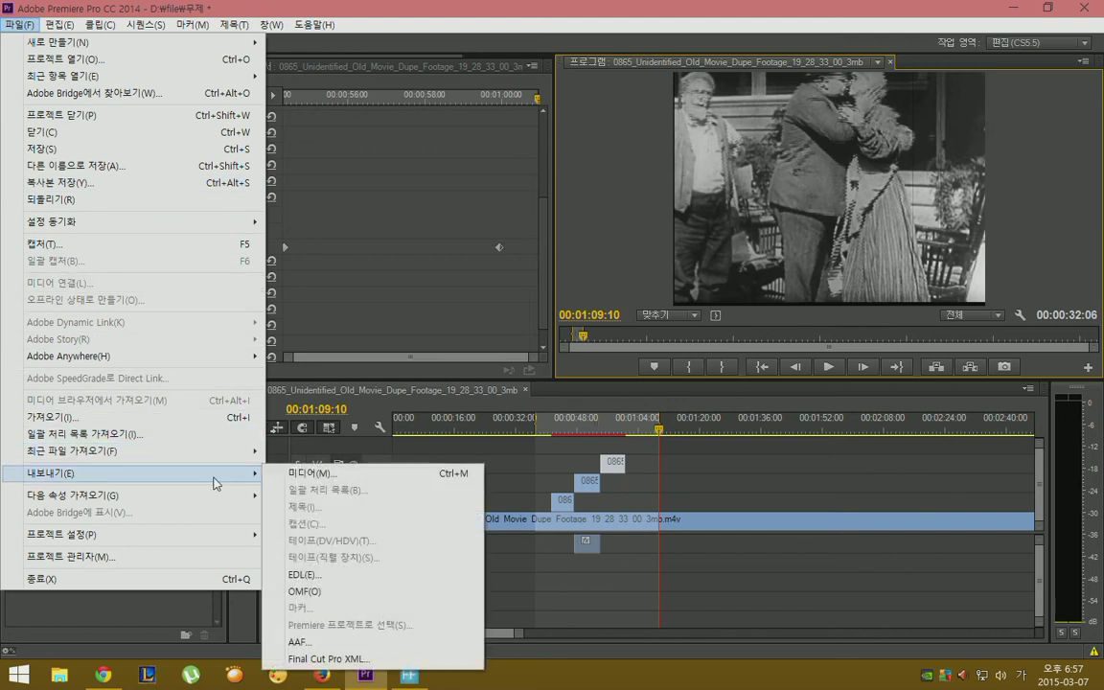
left_click(308, 475)
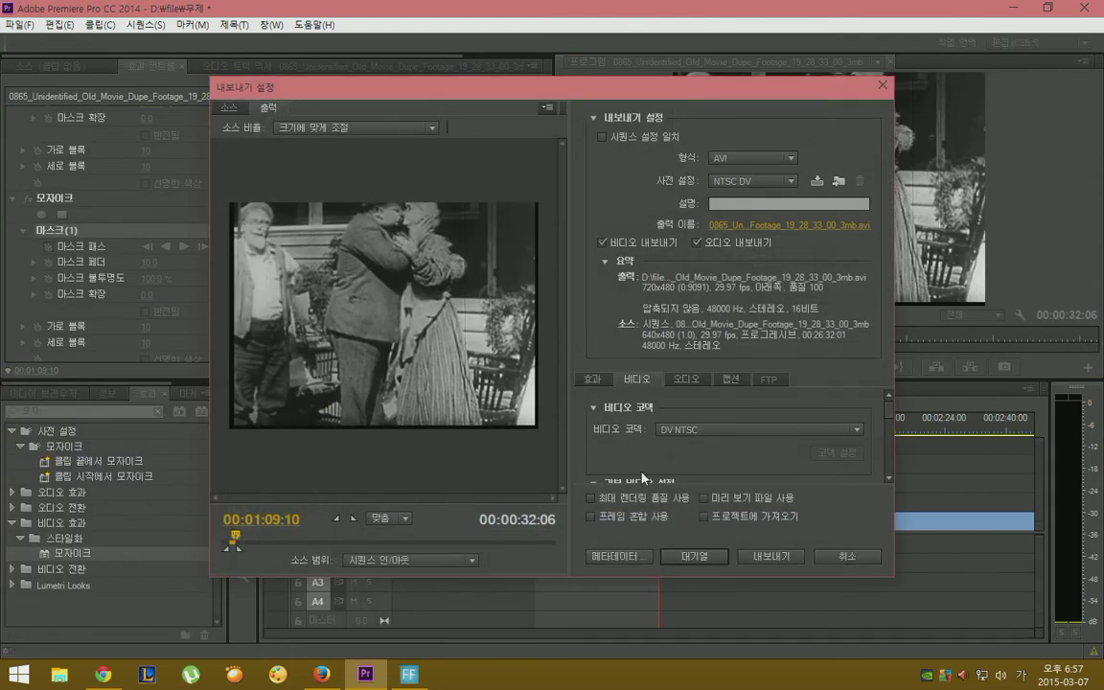
left_click(839, 555)
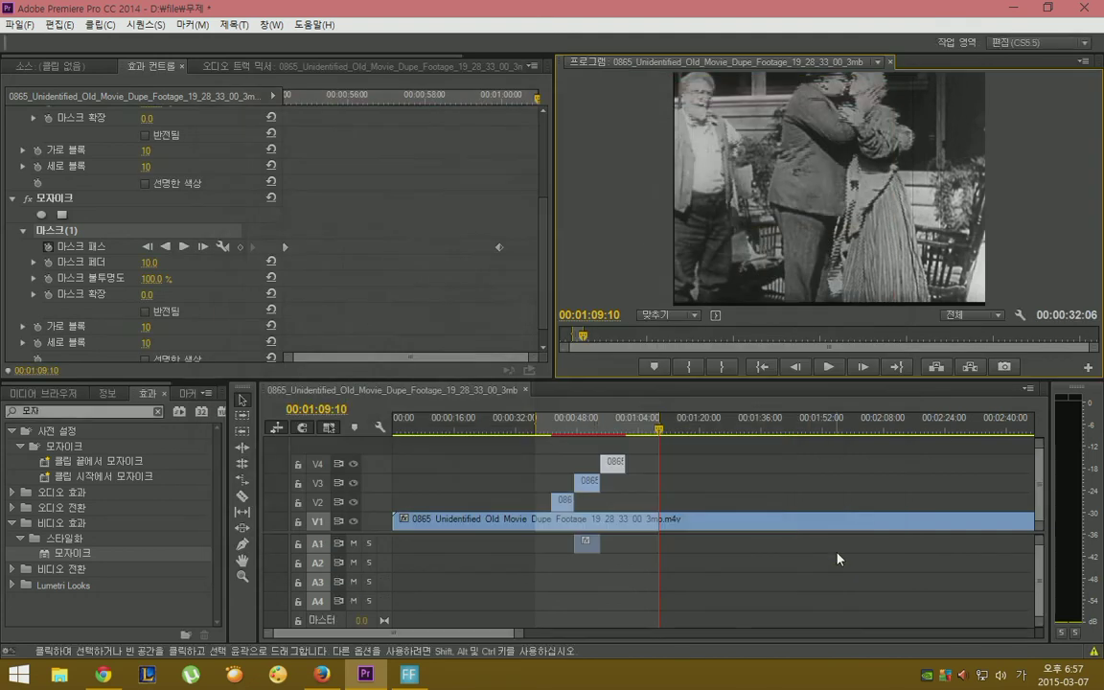
Move to 00:00:48:17 and clear the sequence's in and out points.
left_click(519, 427)
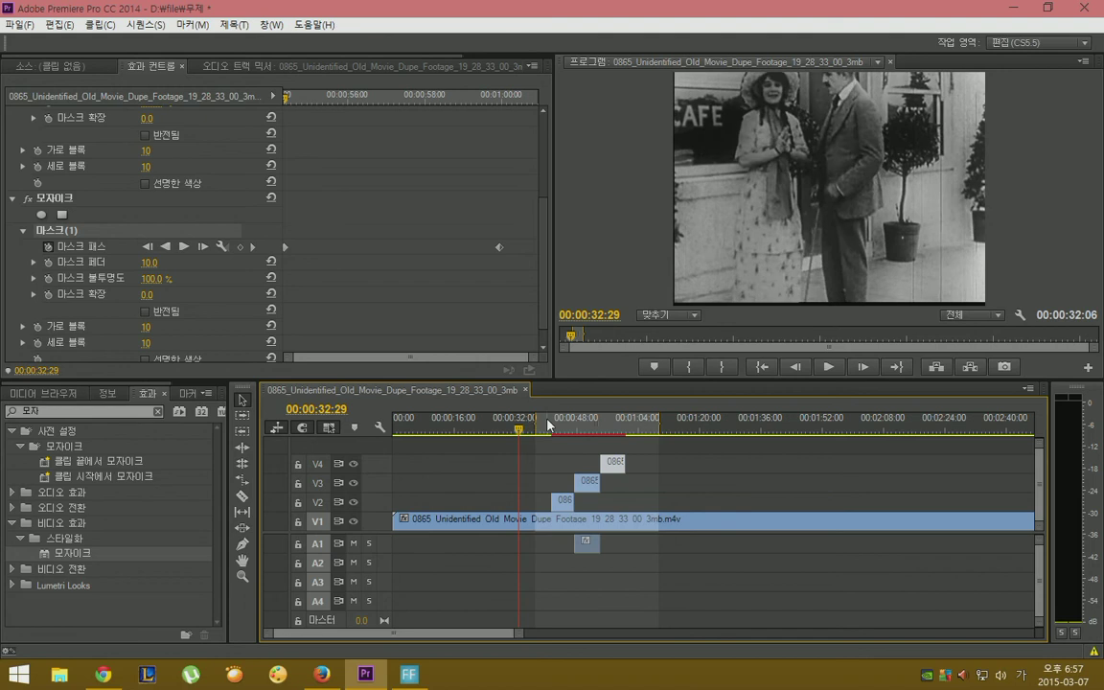
left_click(548, 425)
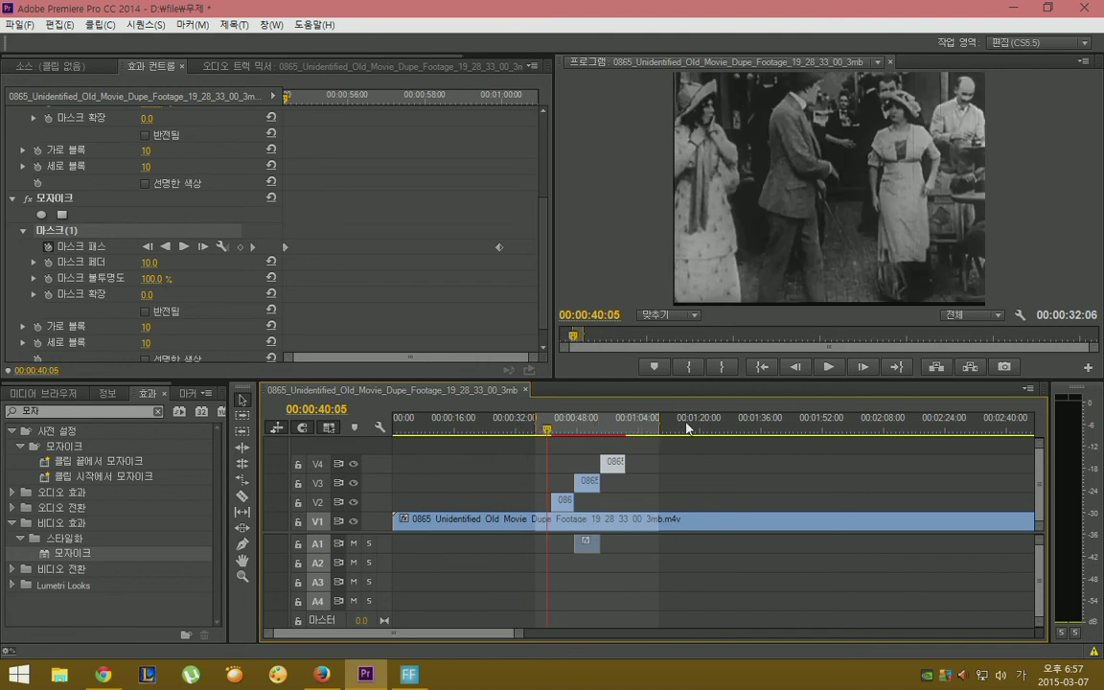
left_click(580, 423)
right_click(580, 424)
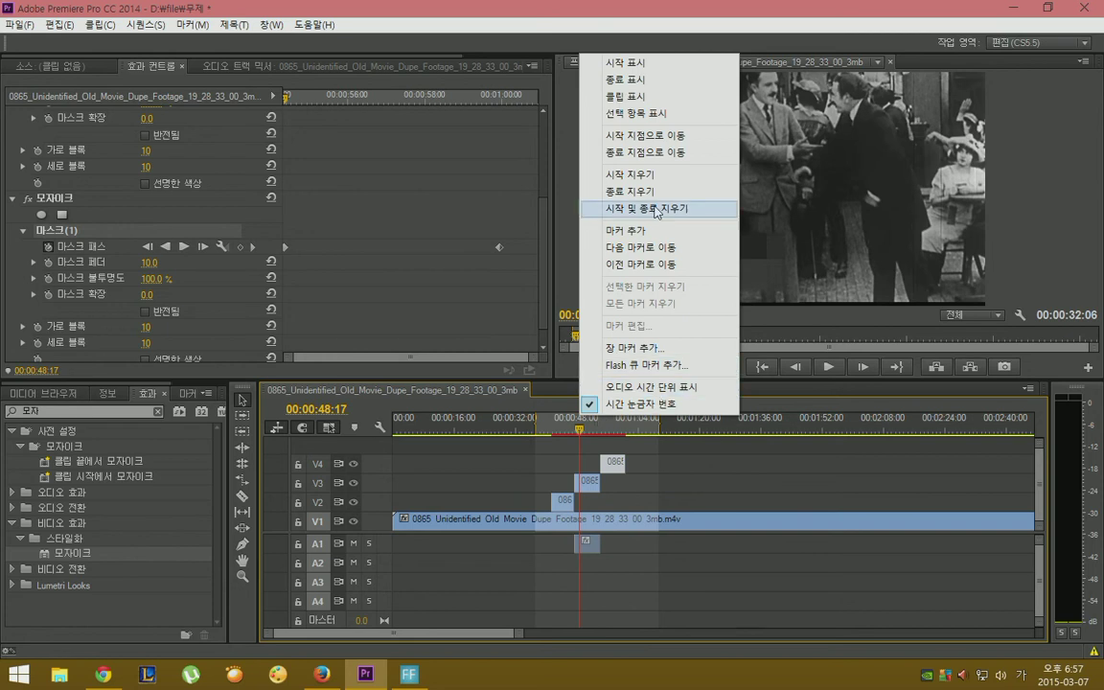
left_click(657, 209)
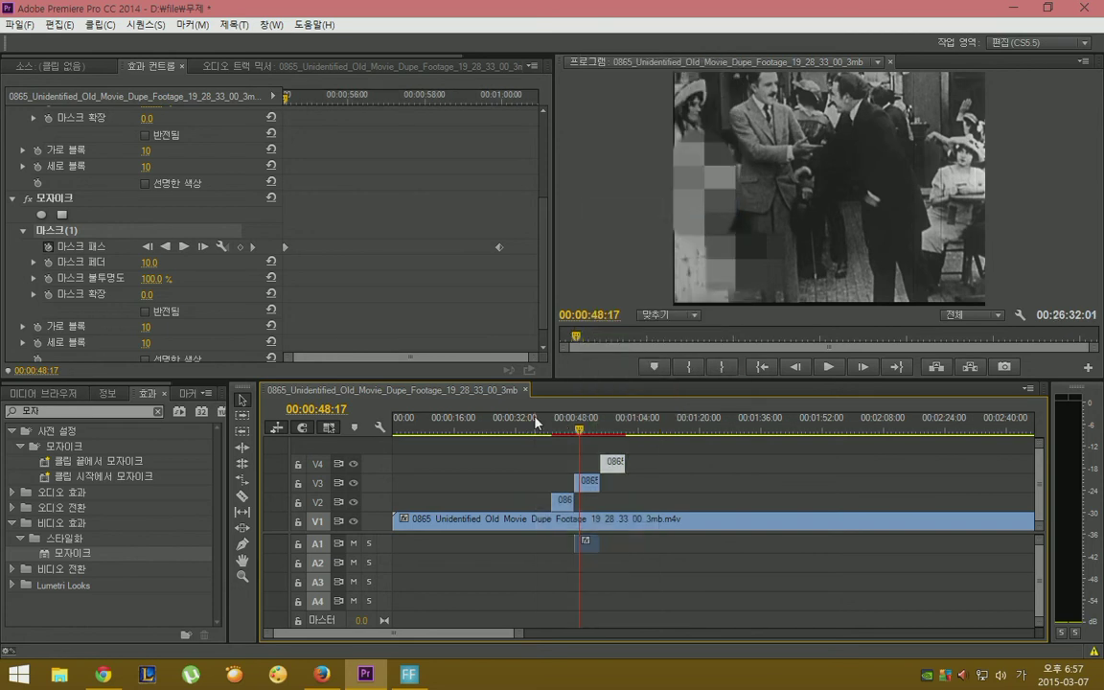
left_click(11, 25)
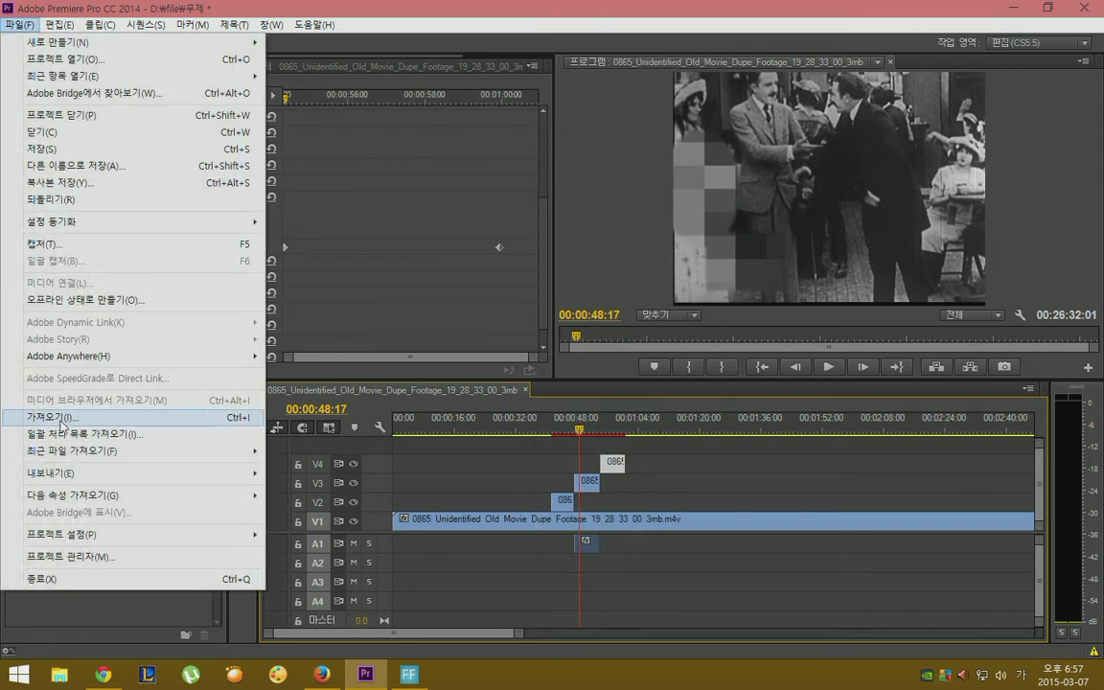
left_click(628, 428)
left_click(550, 421)
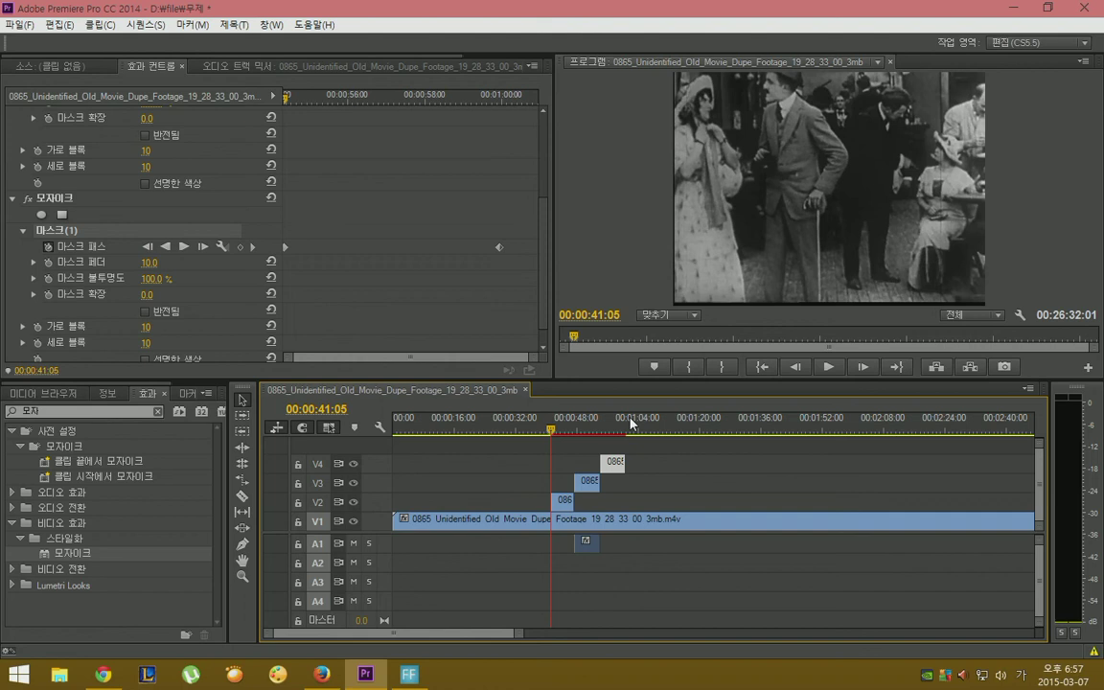
key("Down")
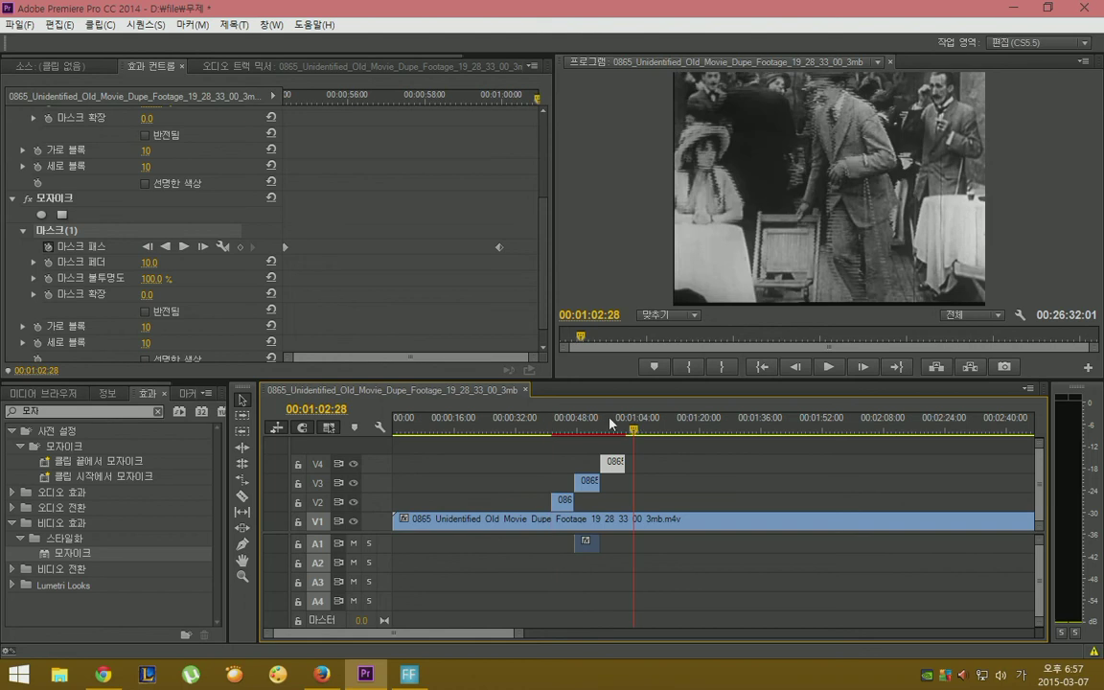
left_click(552, 422)
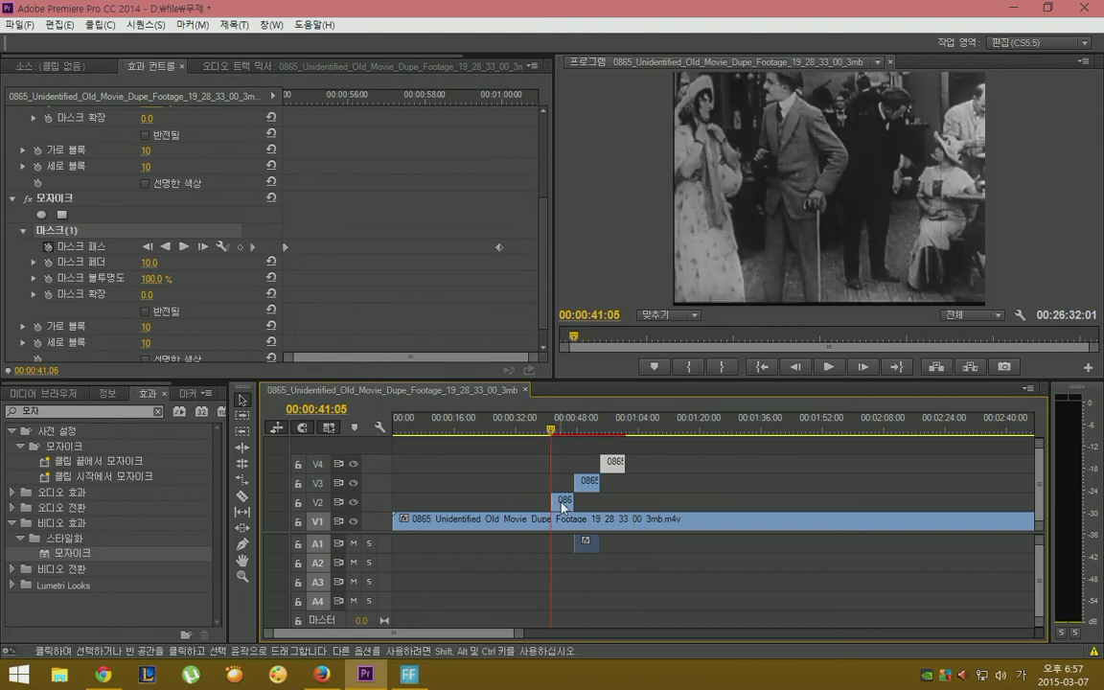
Examine the Mosaic mask path keyframes of the V2, V3 and V4 segments, comparing V2 with V3.
left_click(563, 505)
left_click(592, 479)
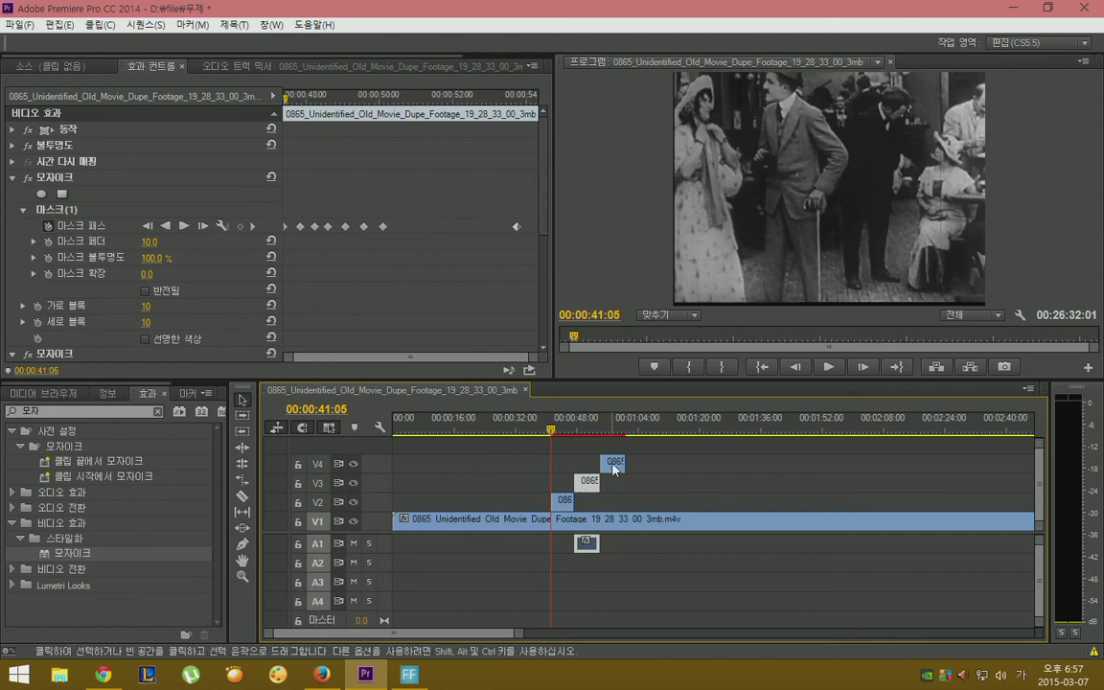
left_click(607, 465)
left_click(565, 507)
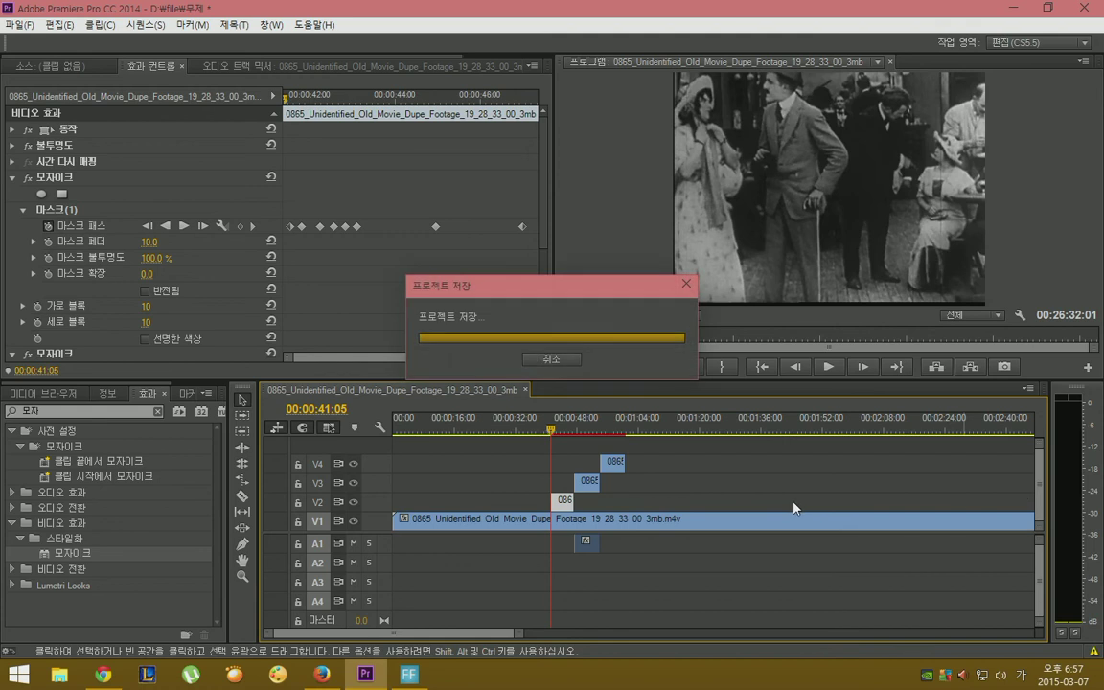
left_click(586, 482)
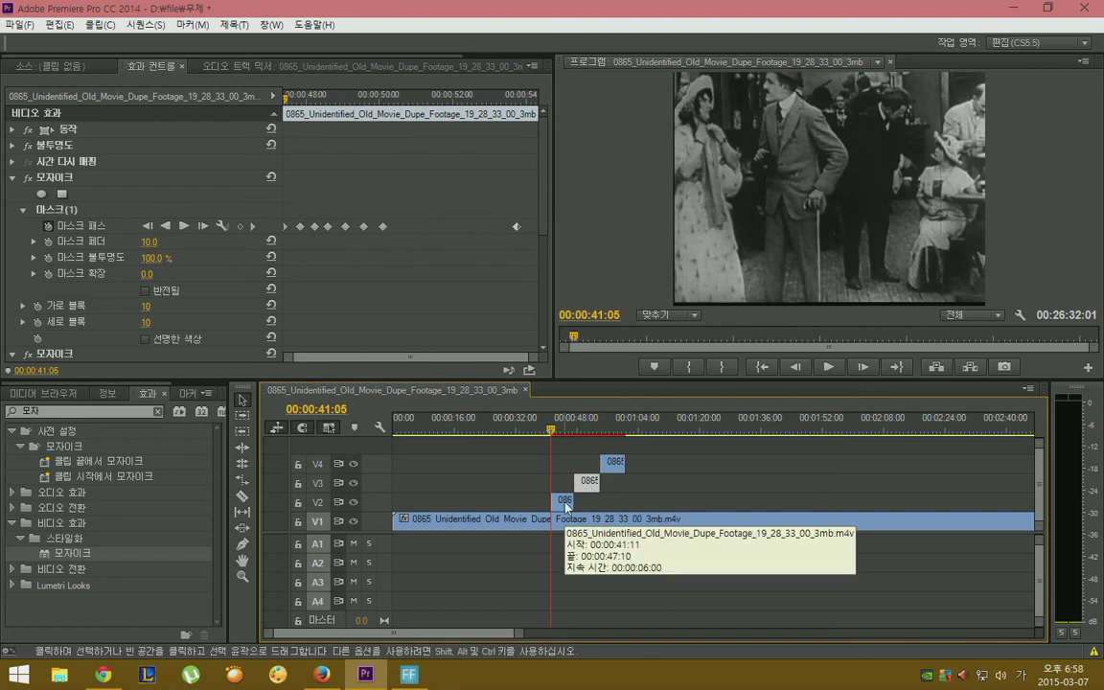
left_click(565, 502)
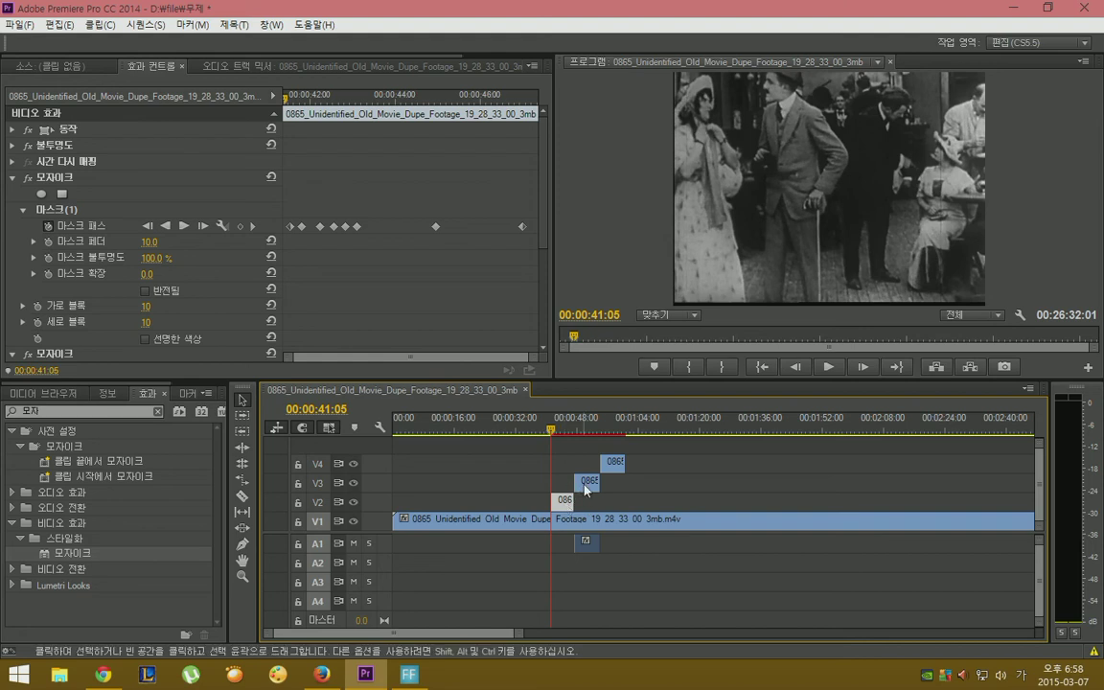
left_click(584, 487)
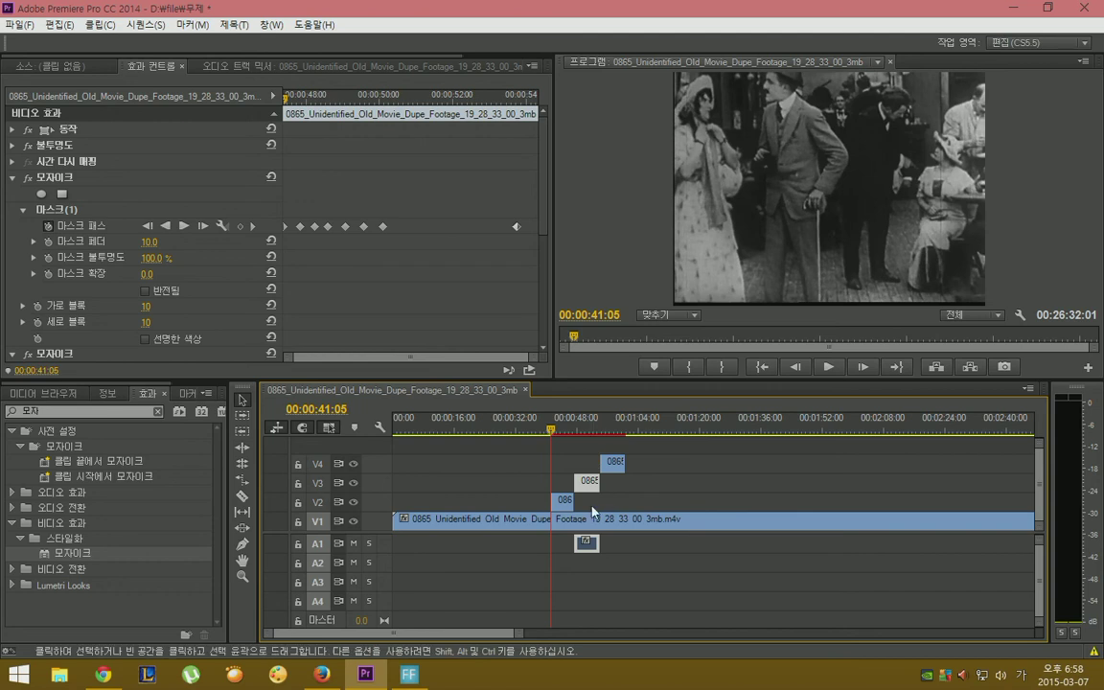
left_click(564, 504)
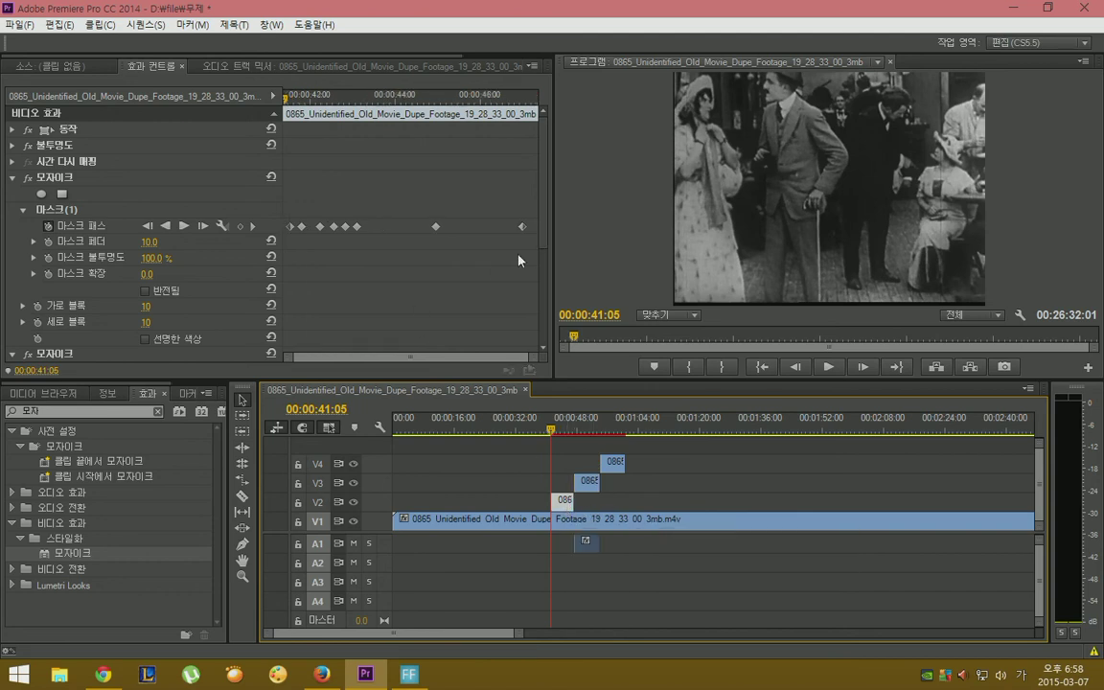
Review the second Mosaic effect's mask path keyframes on the V2, V3 and V4 segments in turn.
scroll(518, 249, "down", 3)
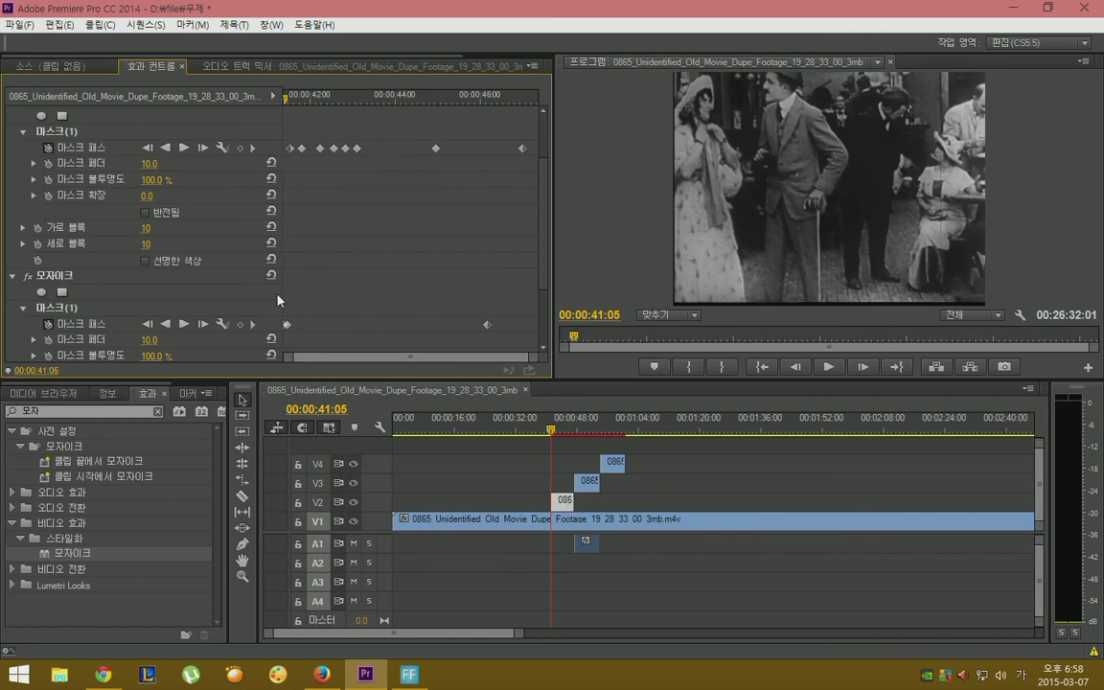
left_click(584, 482)
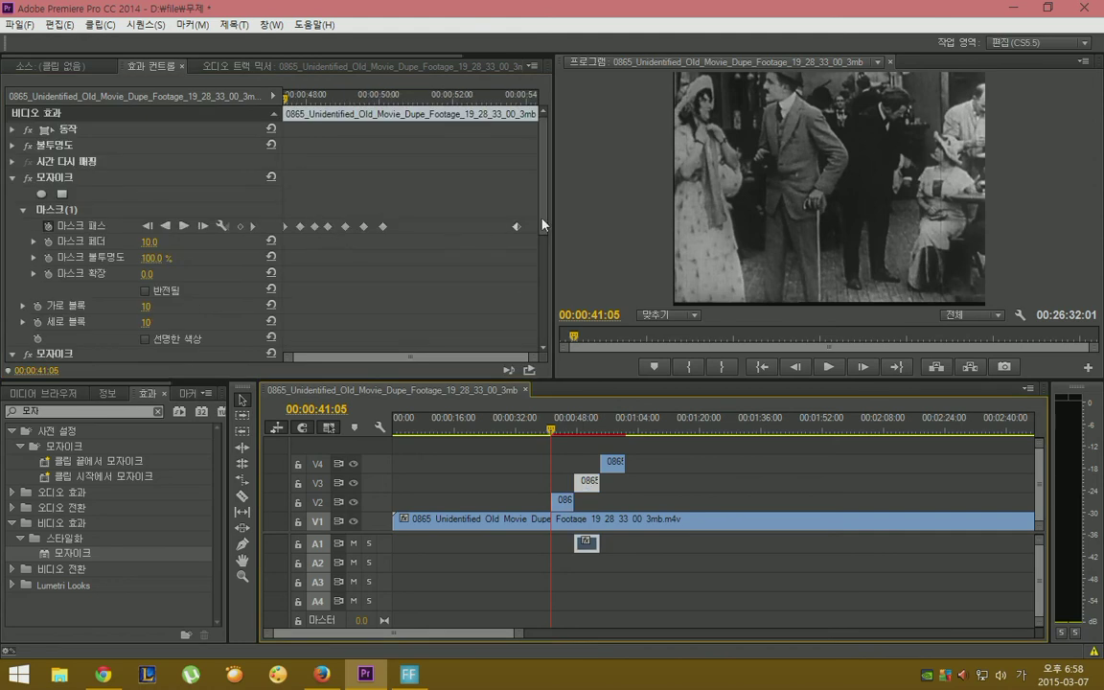
scroll(487, 196, "down", 5)
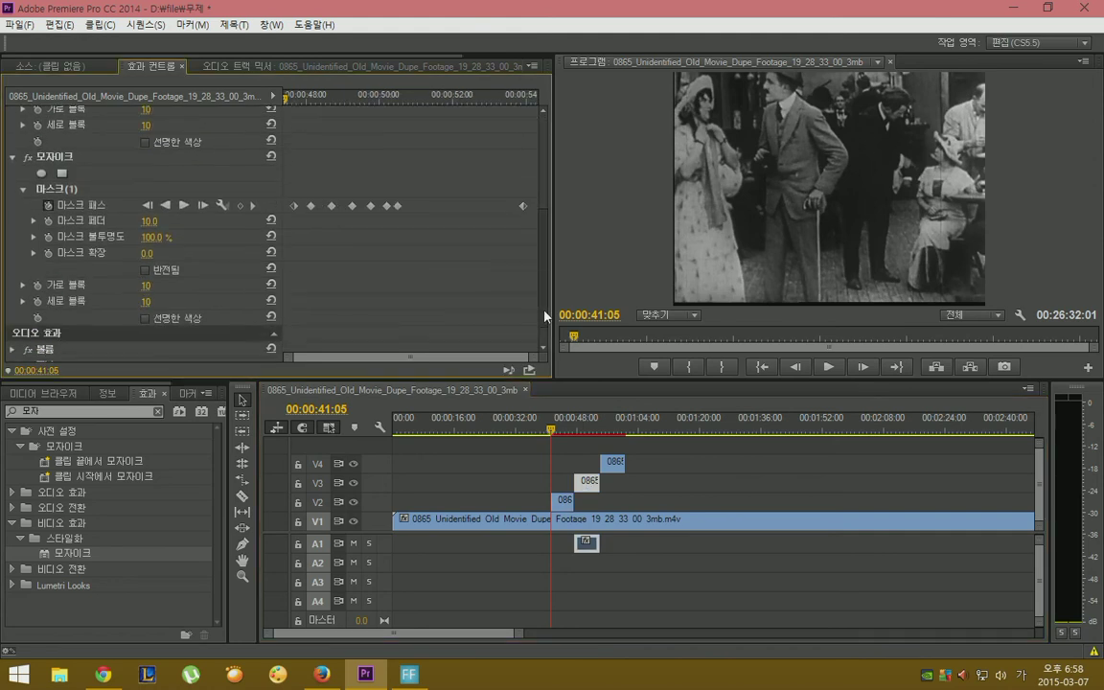
left_click(611, 463)
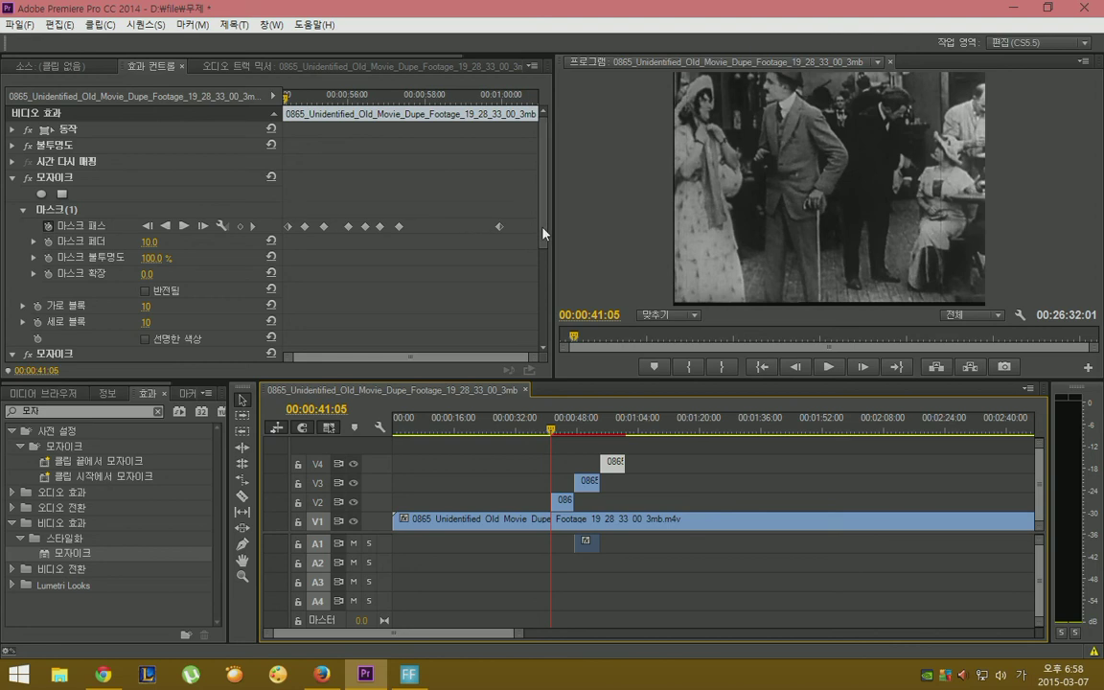
scroll(460, 236, "down", 4)
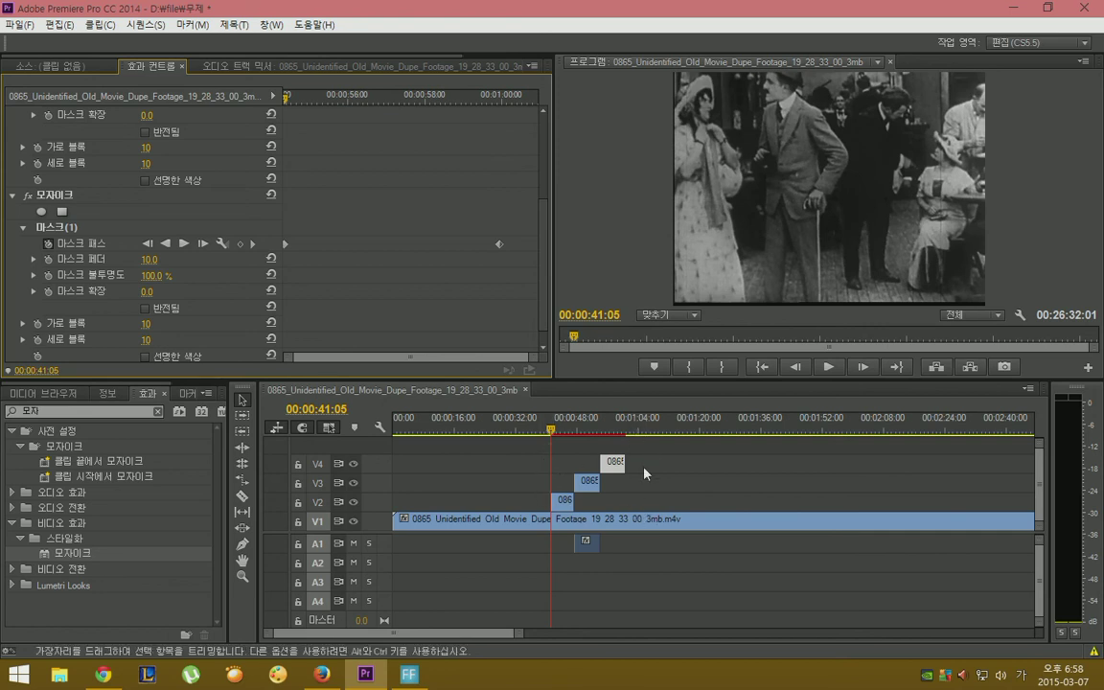
Play the sequence from 00:00:40:23 through the masked V2 and V3 segments and stop at 00:00:58:00 within V4.
left_click(548, 433)
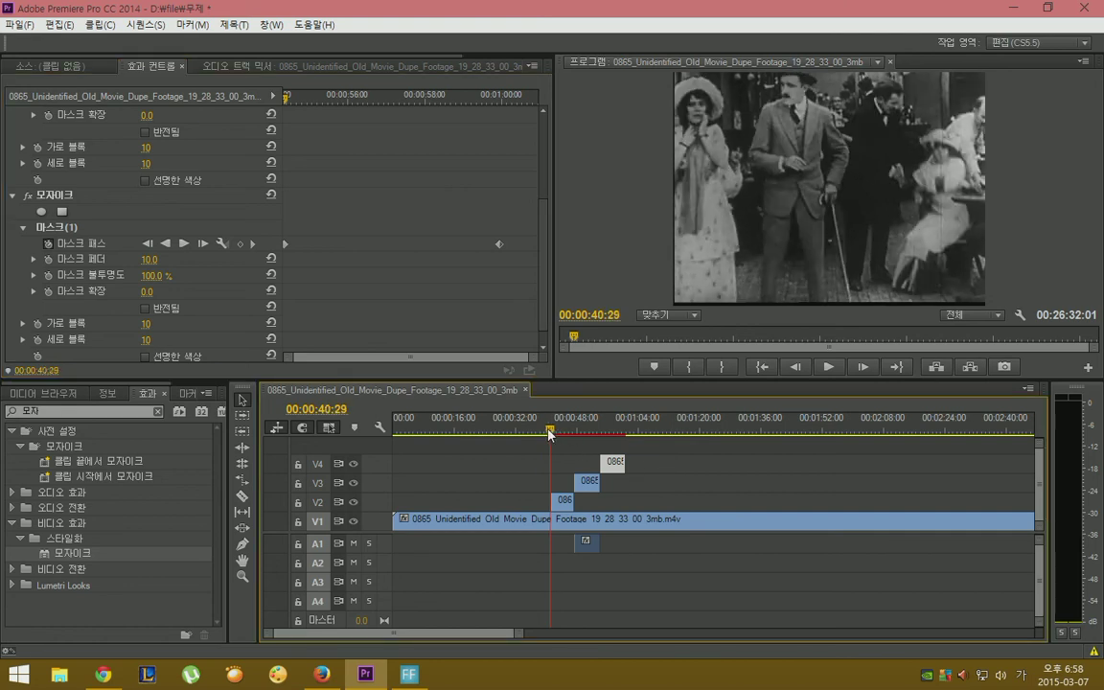
left_click_drag(547, 433, 550, 433)
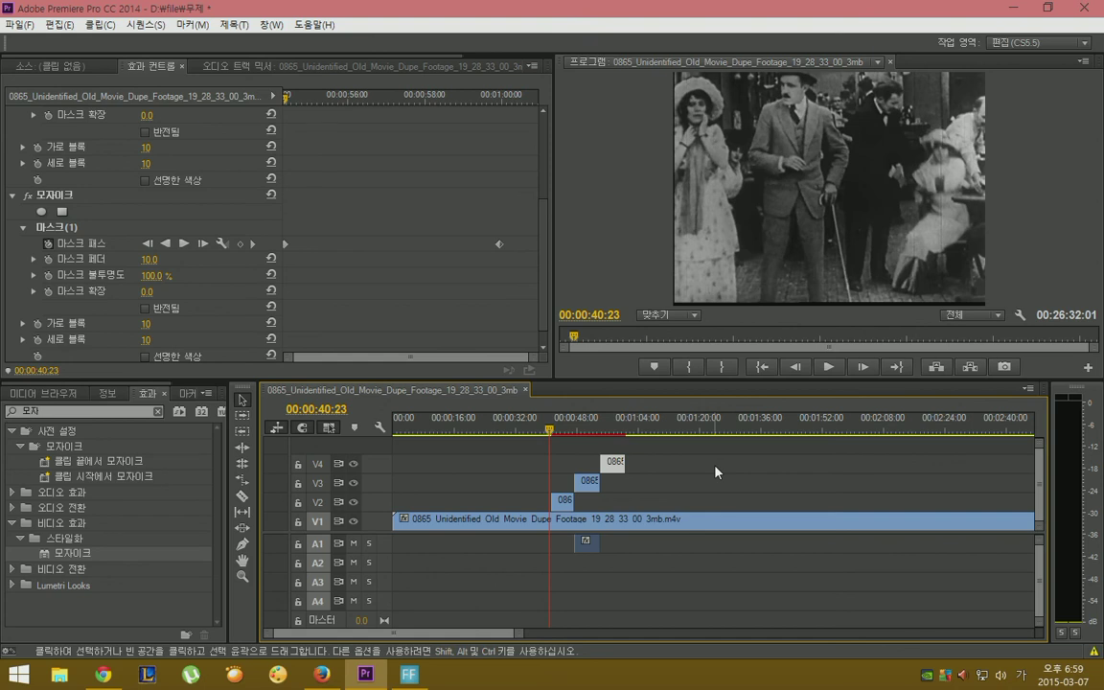
left_click(826, 366)
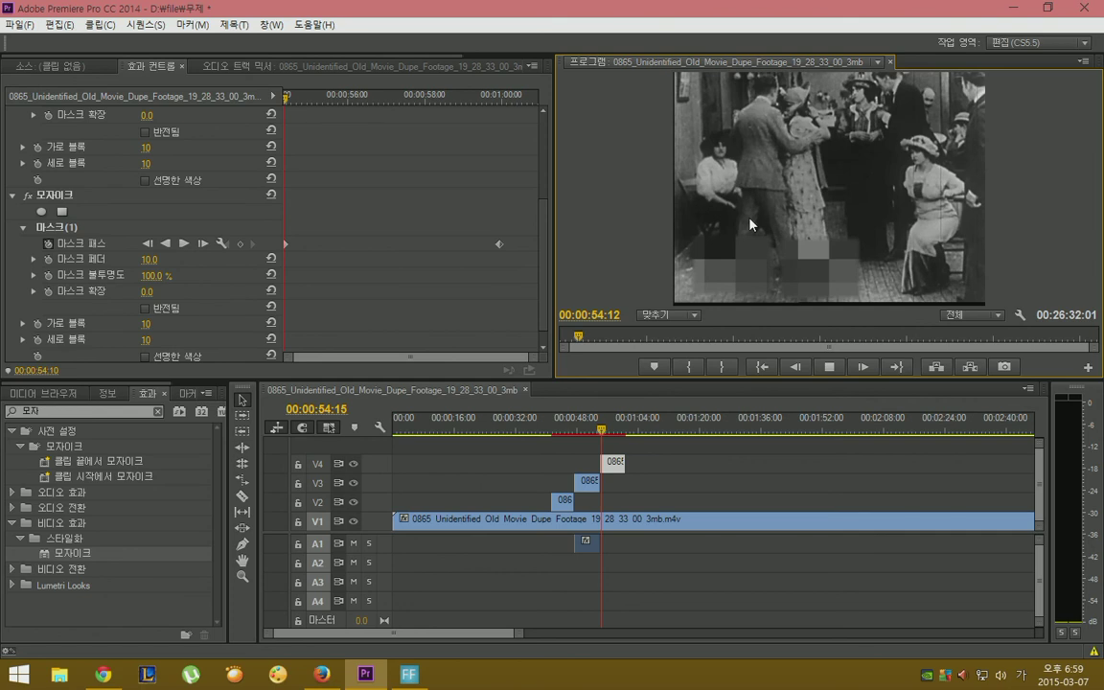
key("space")
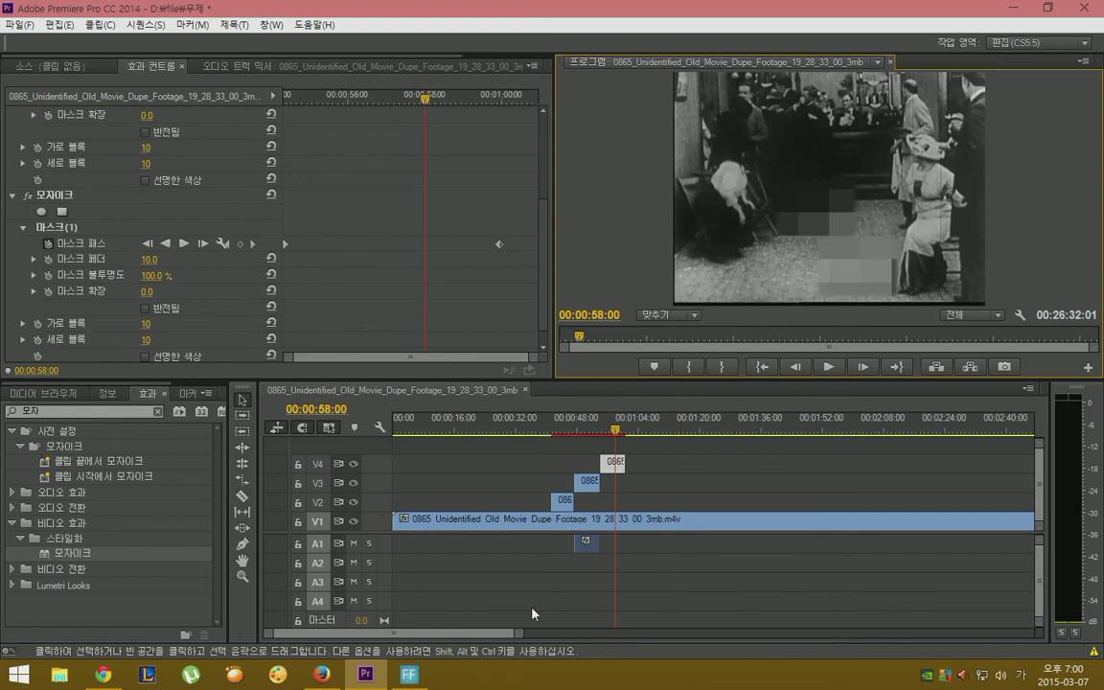
key("alt+Tab")
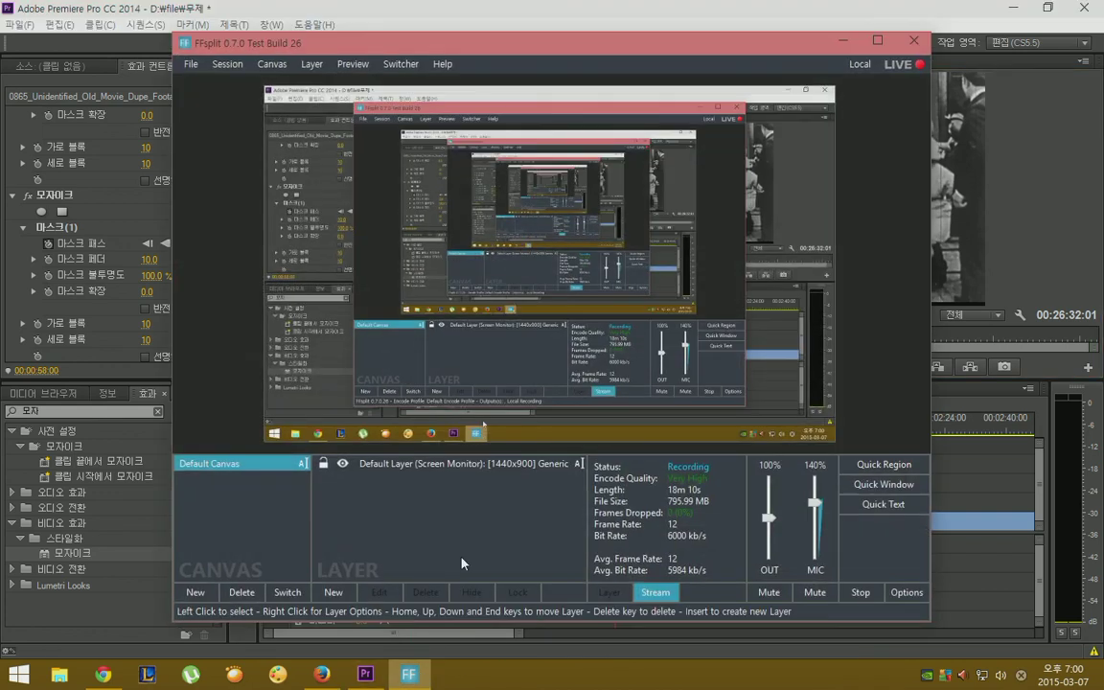